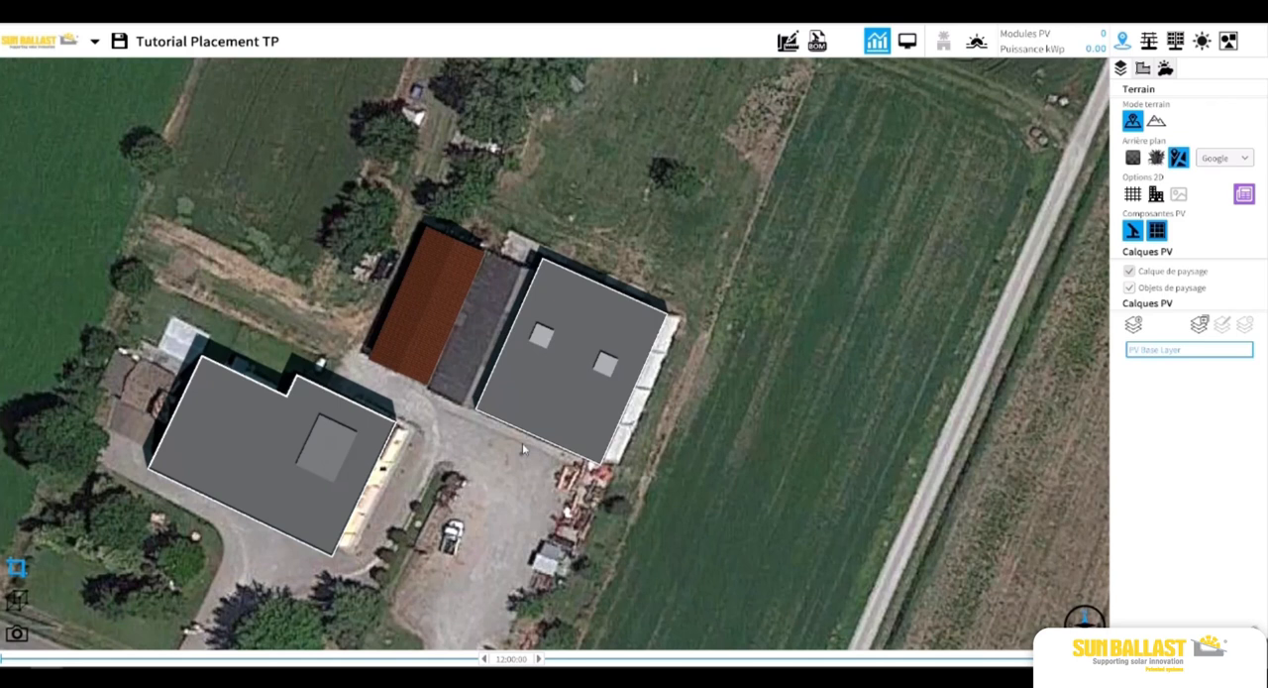
click(529, 396)
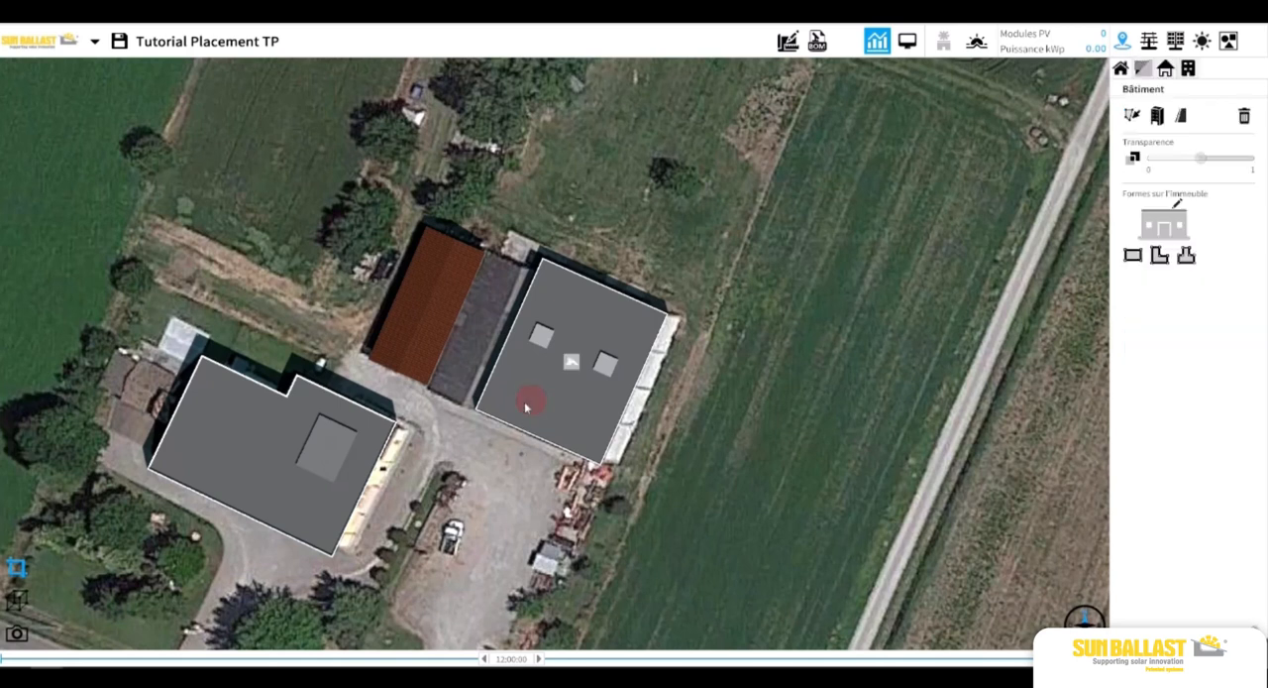
click(306, 454)
click(449, 448)
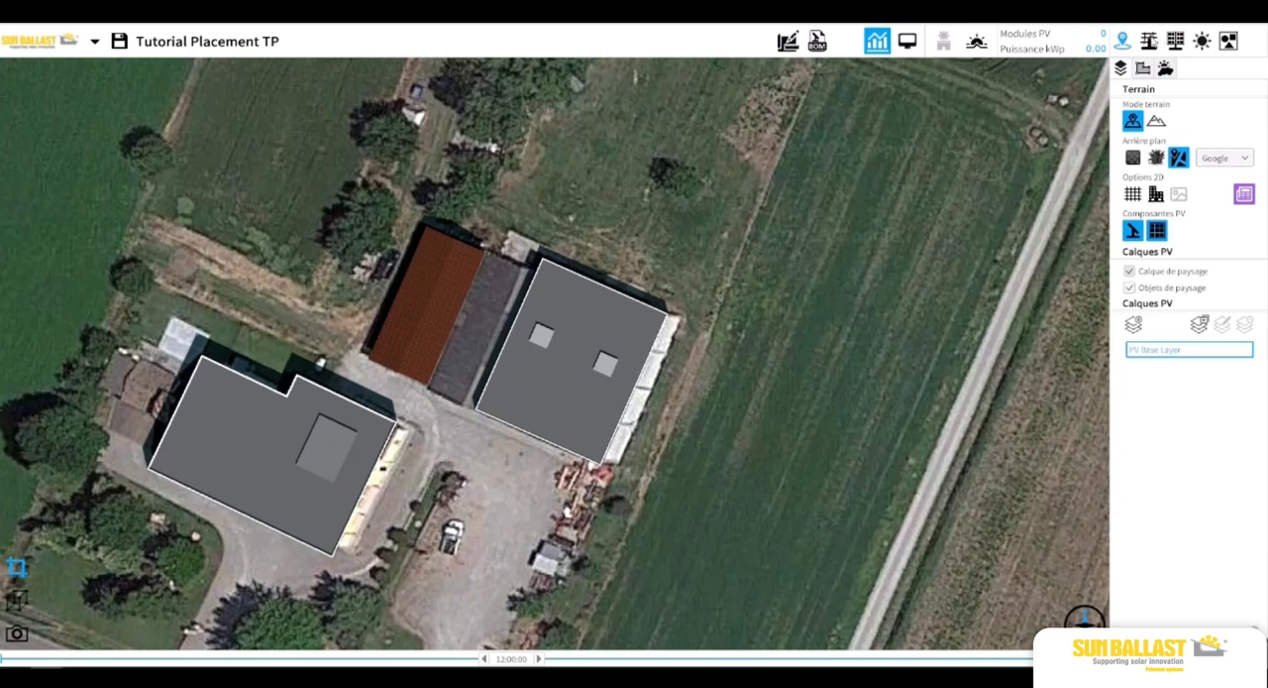
Choose the LEST 20° mounting structure from the Fila singola da 15° a 30° series in portrait orientation.
click(1148, 41)
click(1211, 147)
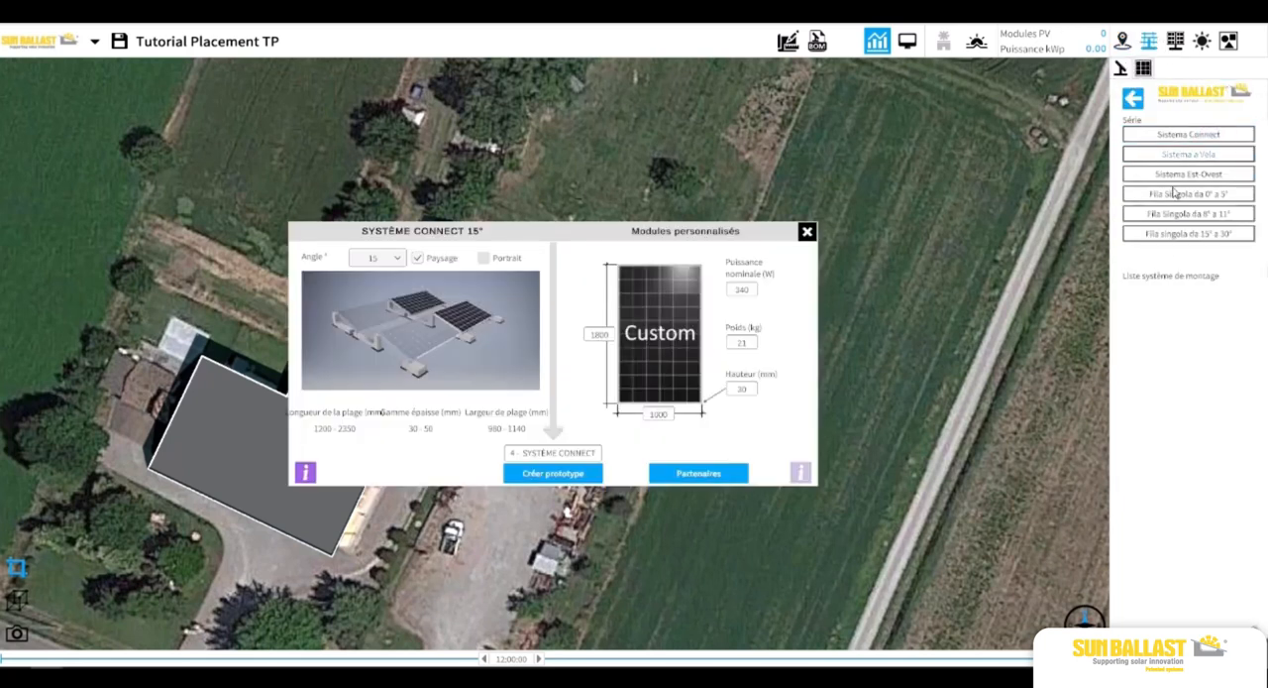
click(1188, 233)
click(1189, 309)
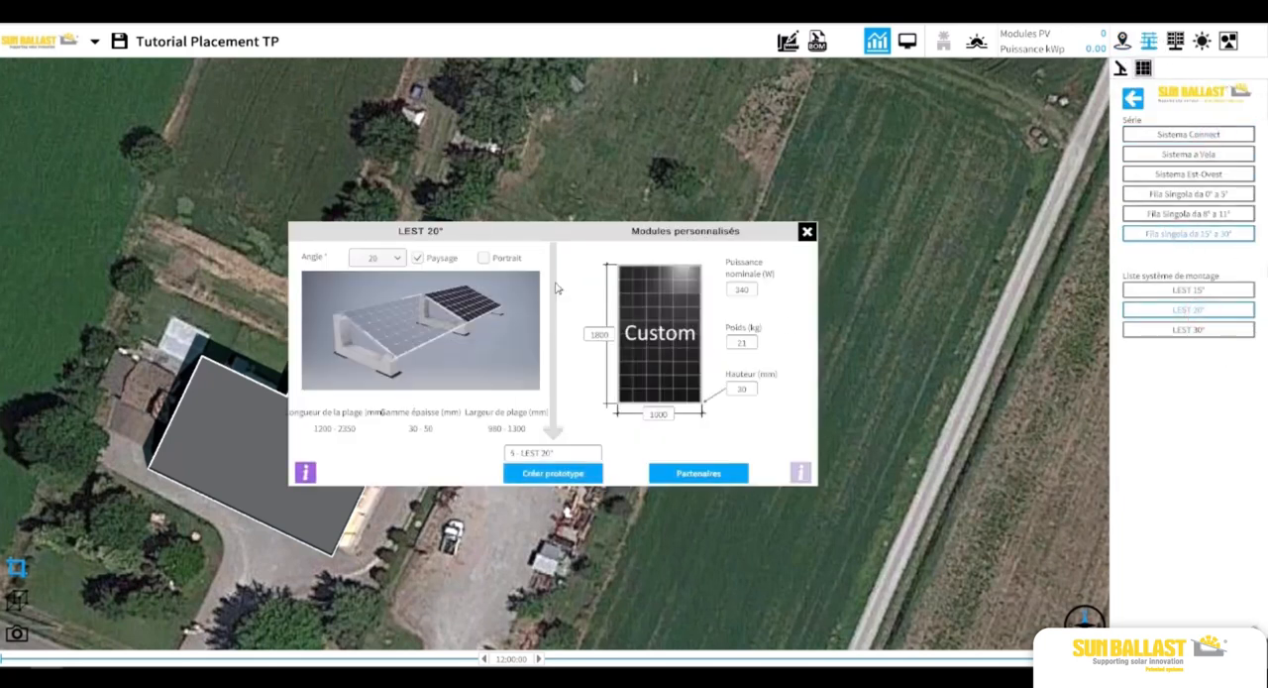
click(483, 258)
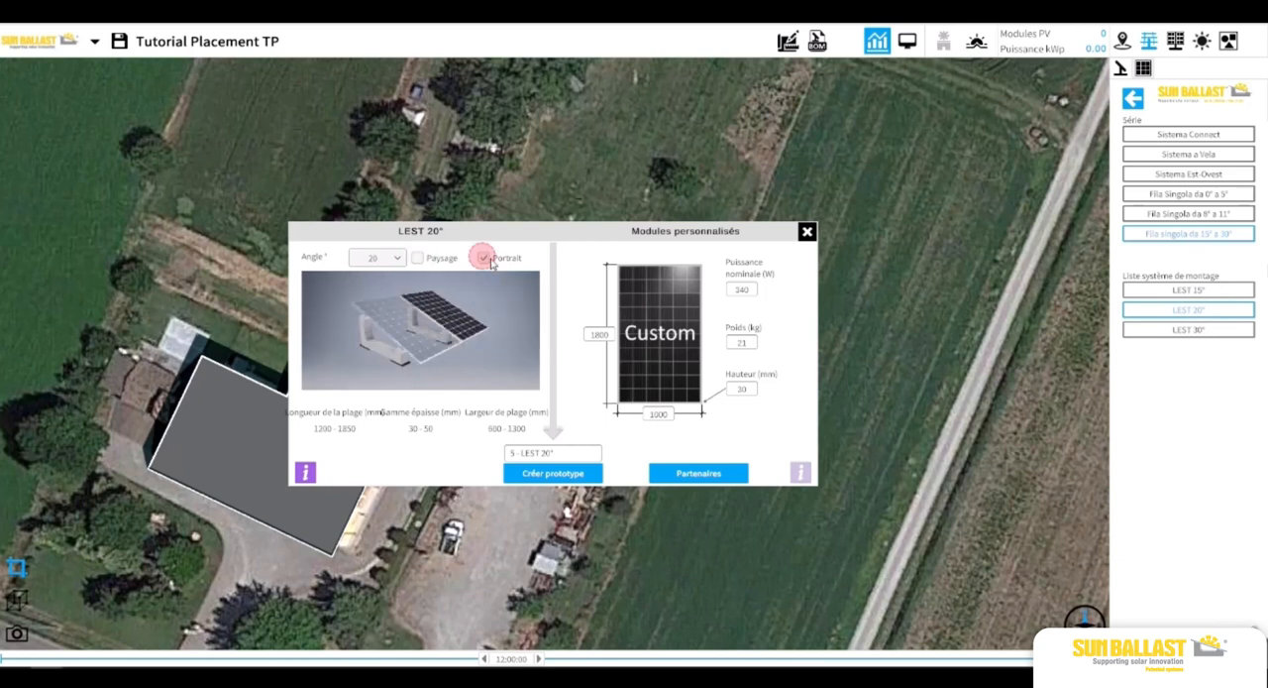
Define the custom module as 1722 × 1134 × 35 mm weighing 21.5 kg and create the LEST 20° prototype.
click(597, 335)
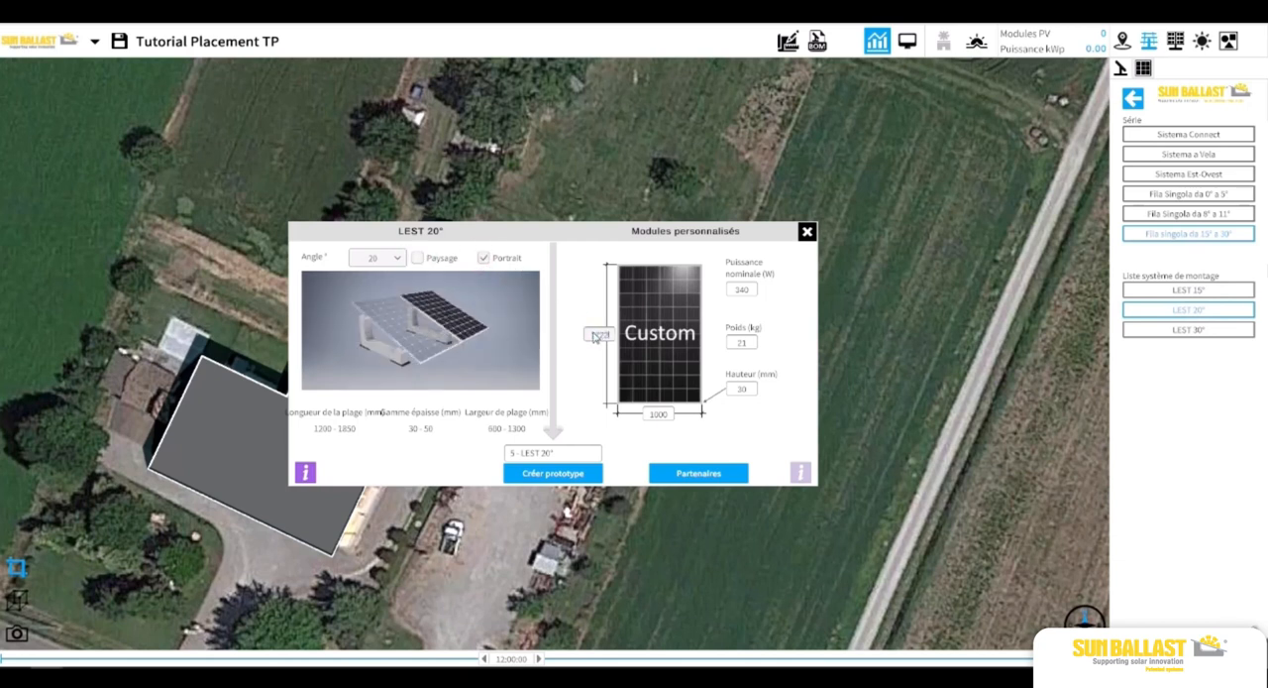
click(640, 408)
click(741, 390)
text(35)
click(745, 343)
click(580, 479)
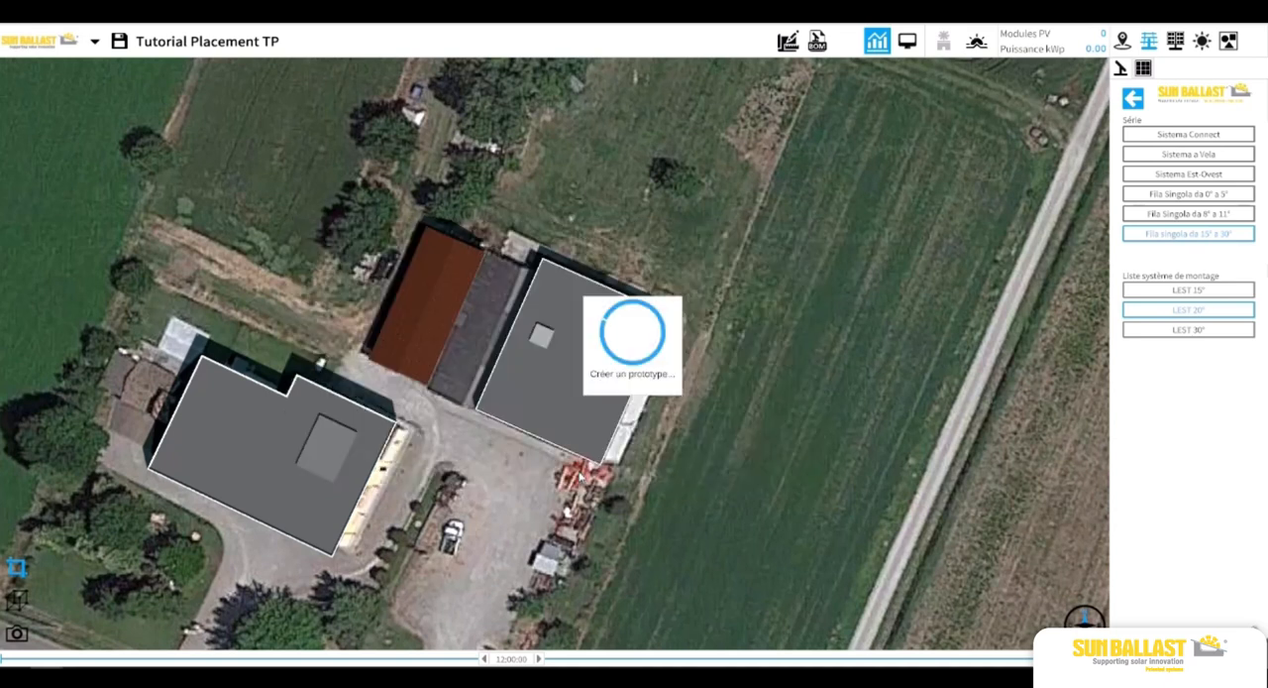
Choose Système Connect 15° from the Sistema Connect series and set the module size to 1800 × 1000 mm.
click(1151, 43)
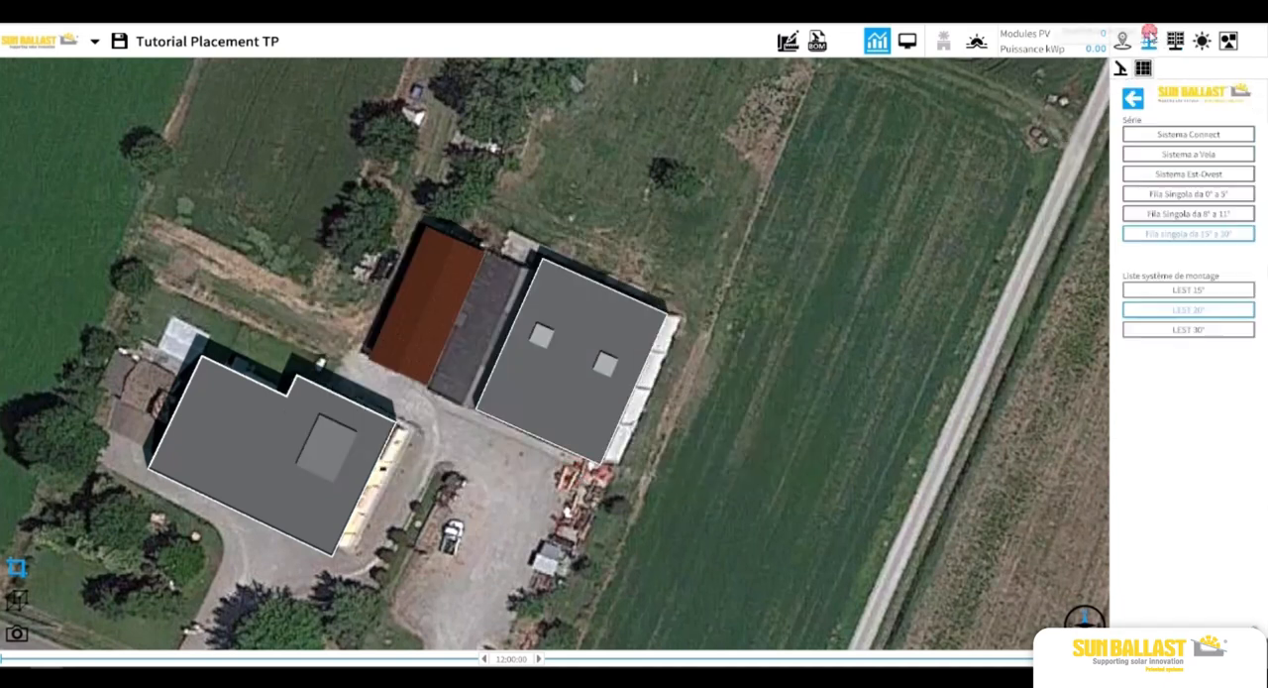
click(1179, 133)
click(1185, 349)
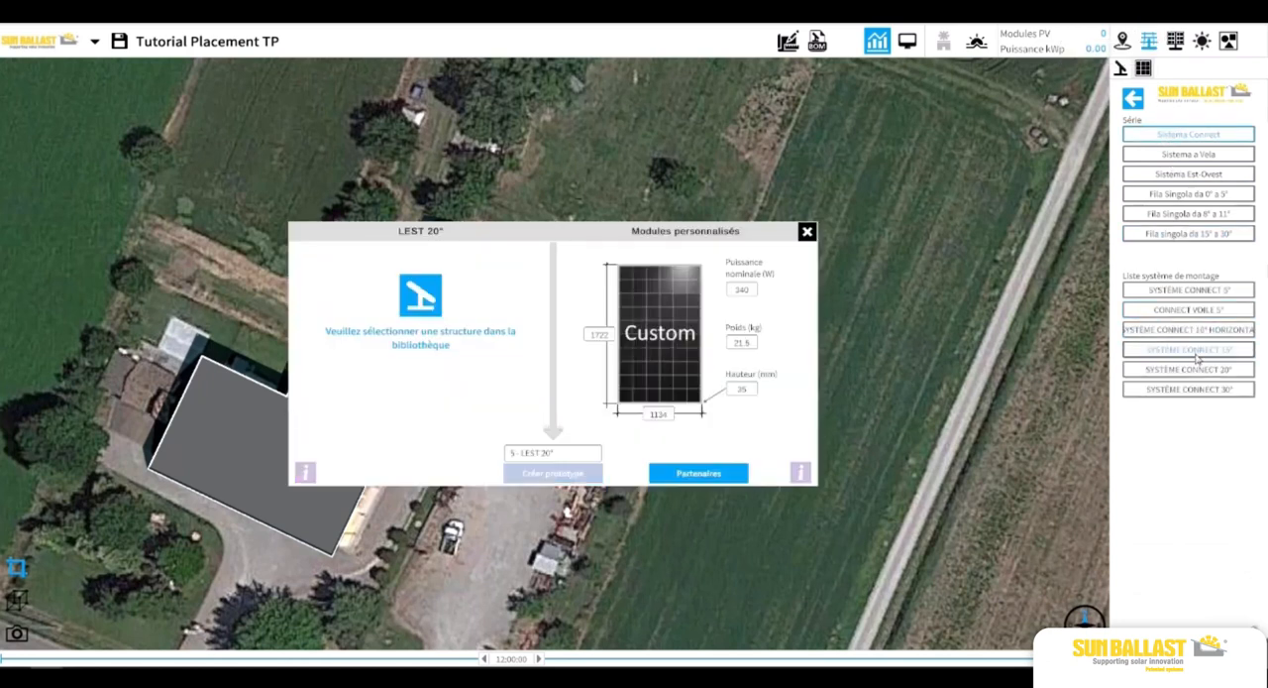
drag(592, 334, 584, 328)
text(1)
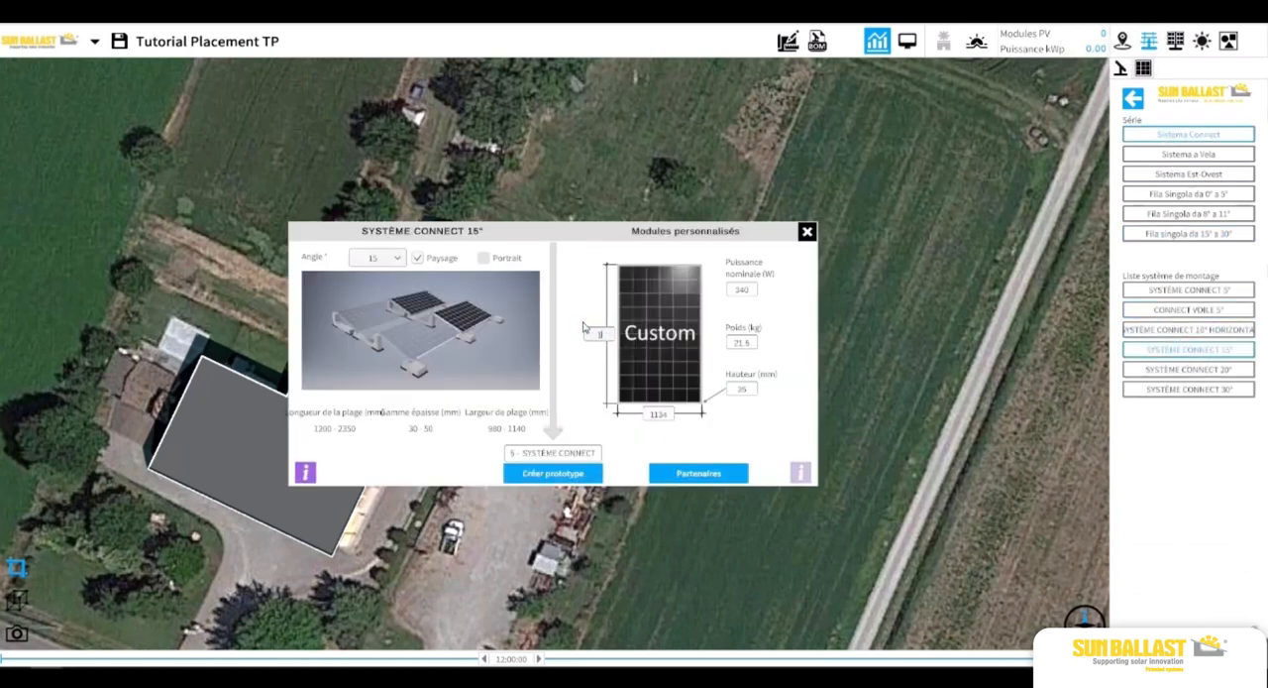
text(800)
key(Tab)
text(1000)
Set the module height to 30 mm and weight to 21 kg, and create the Système Connect 15° prototype.
click(750, 347)
key(Tab)
text(30)
click(743, 343)
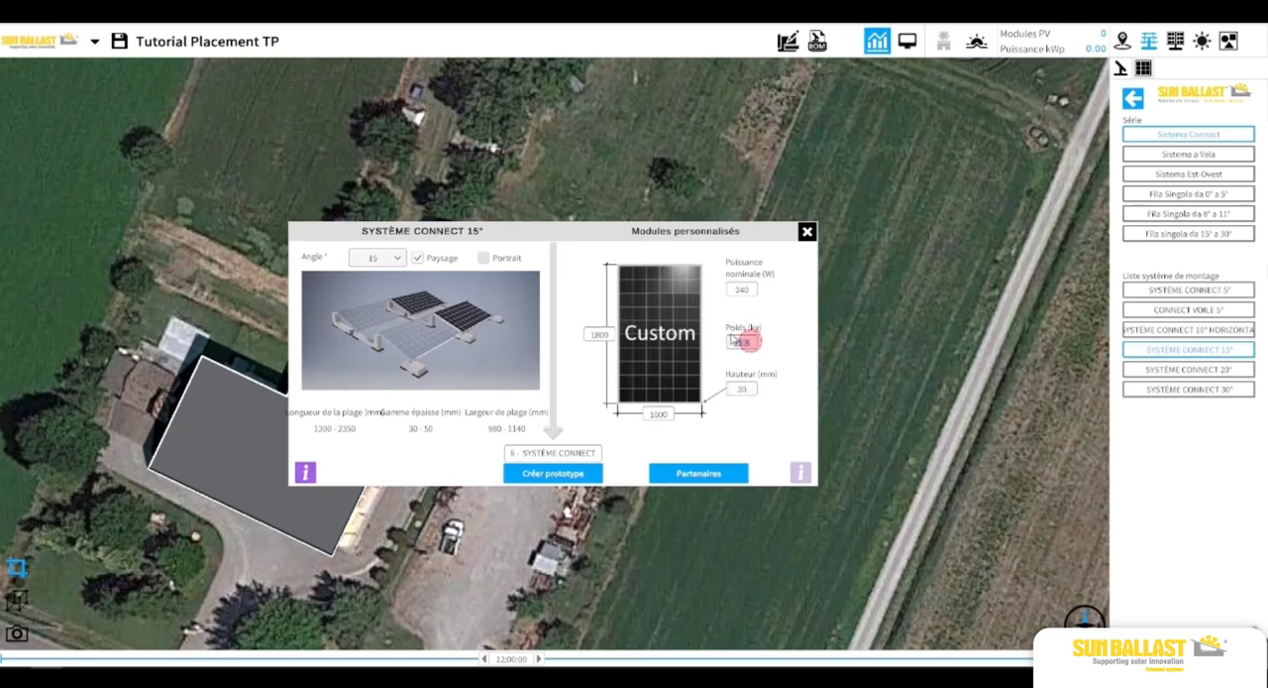
text(21)
click(735, 290)
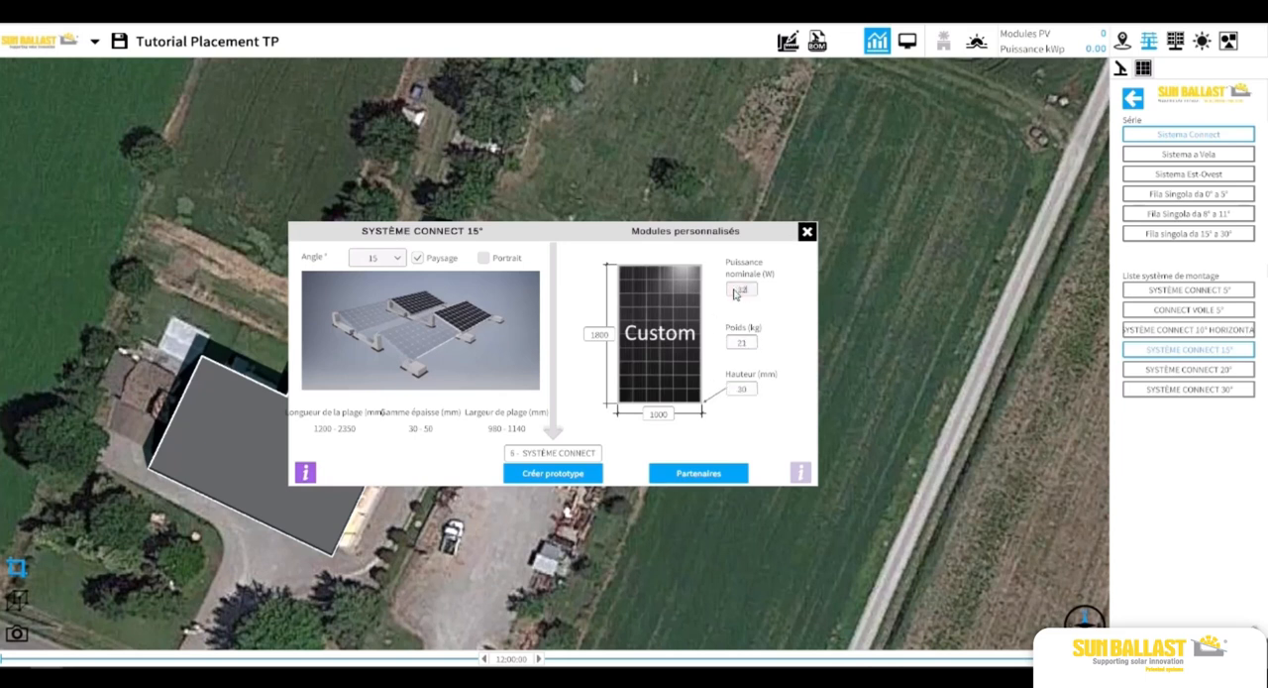
click(556, 474)
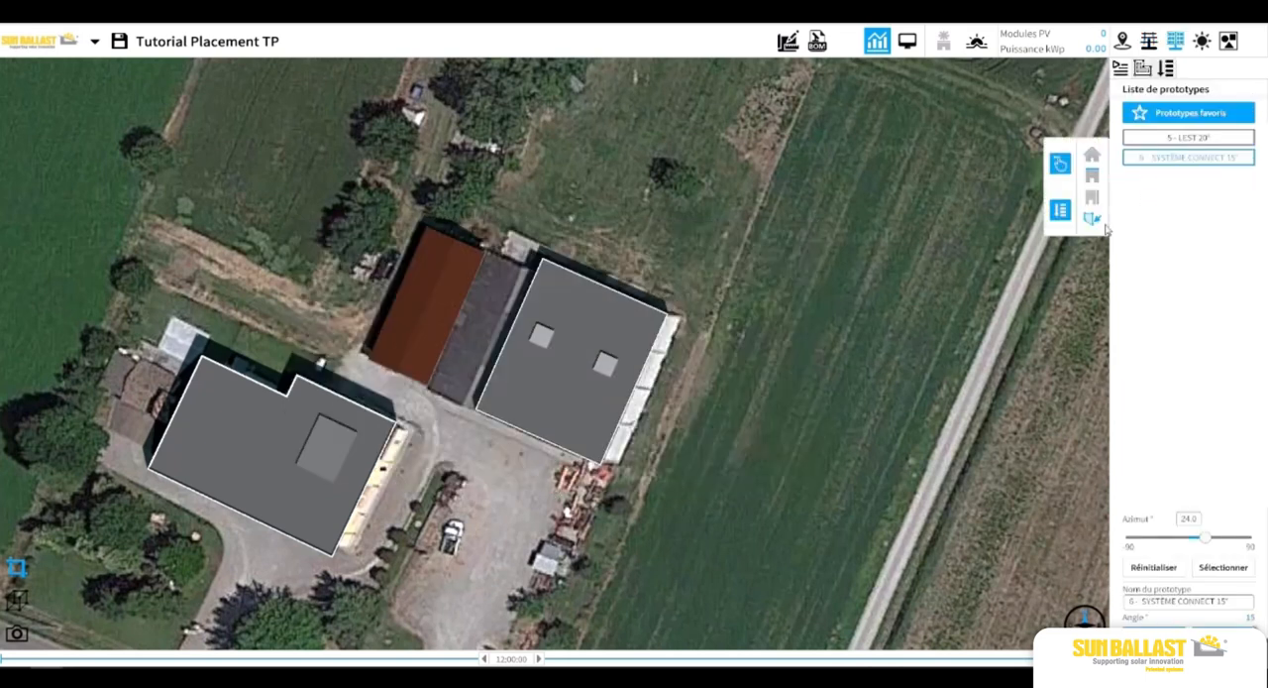
Select the LEST 20° prototype and take its azimuth from the upper edge of the roof with two small obstacles.
click(1051, 266)
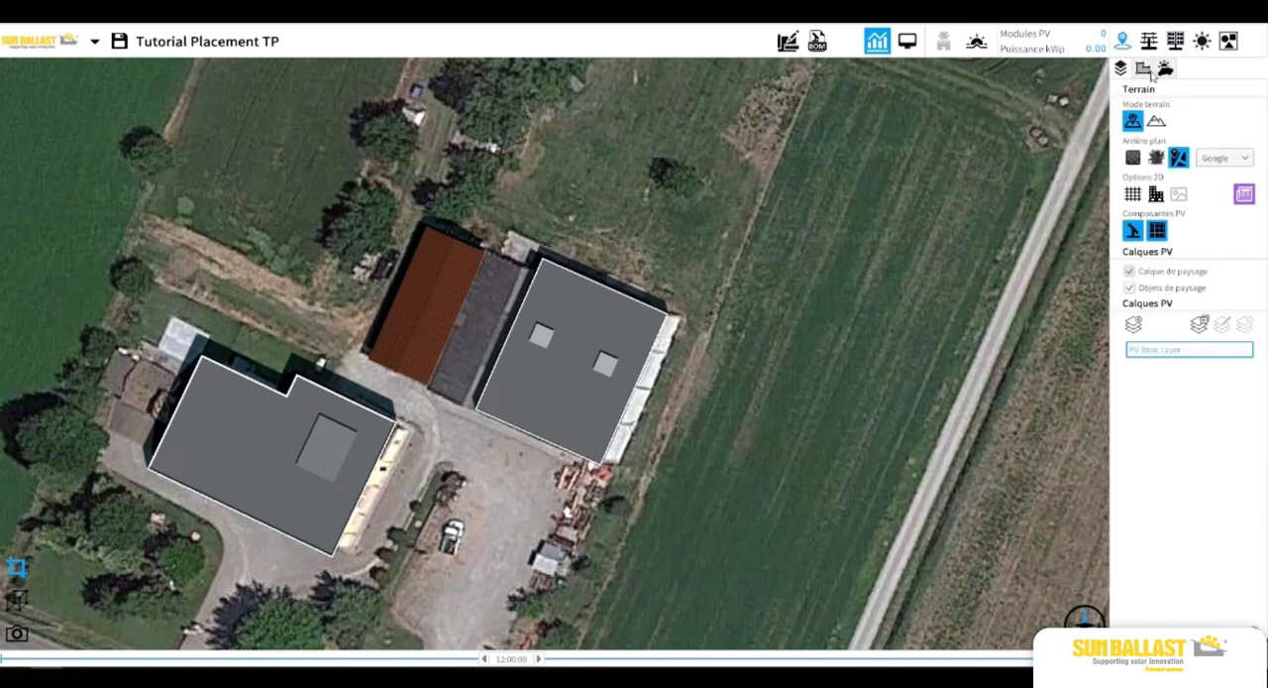
click(1175, 41)
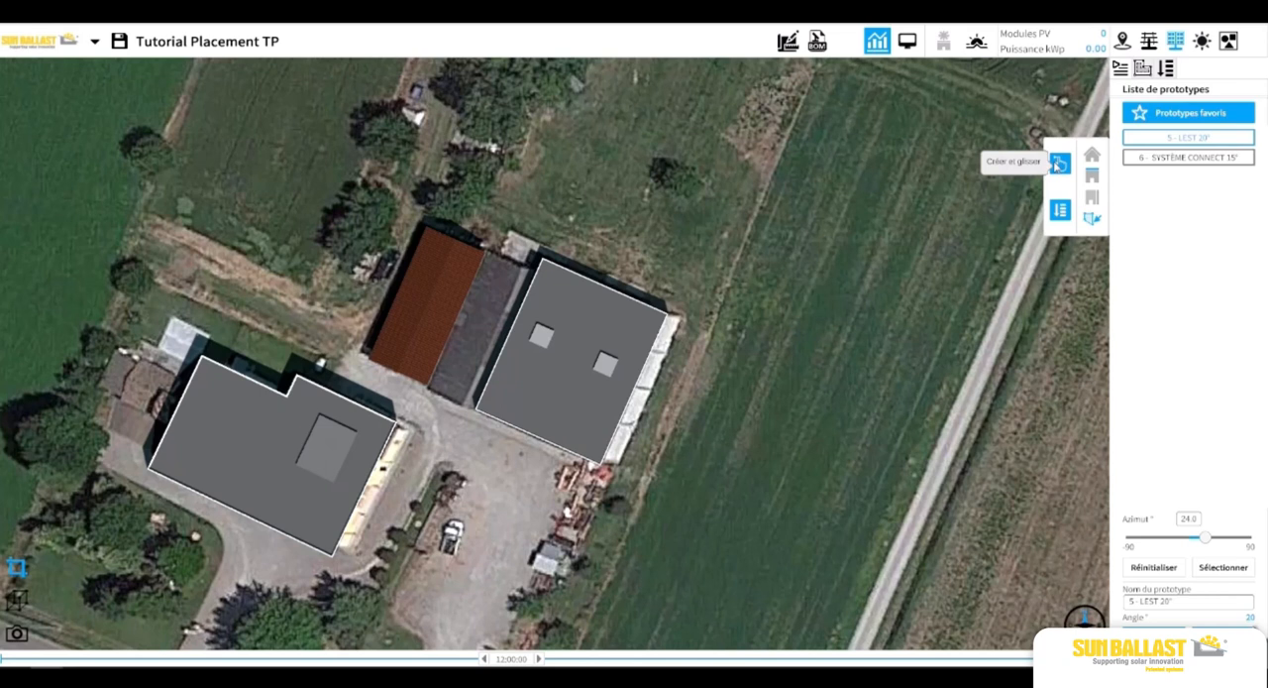
click(1229, 571)
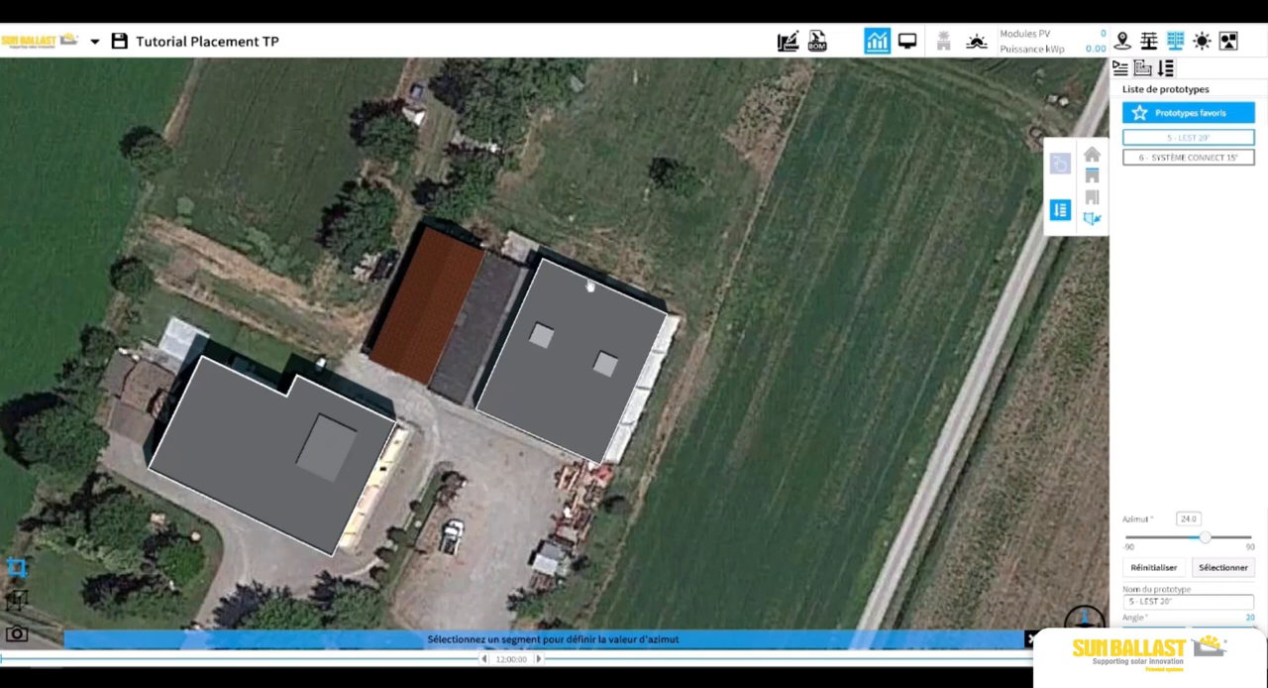
click(588, 286)
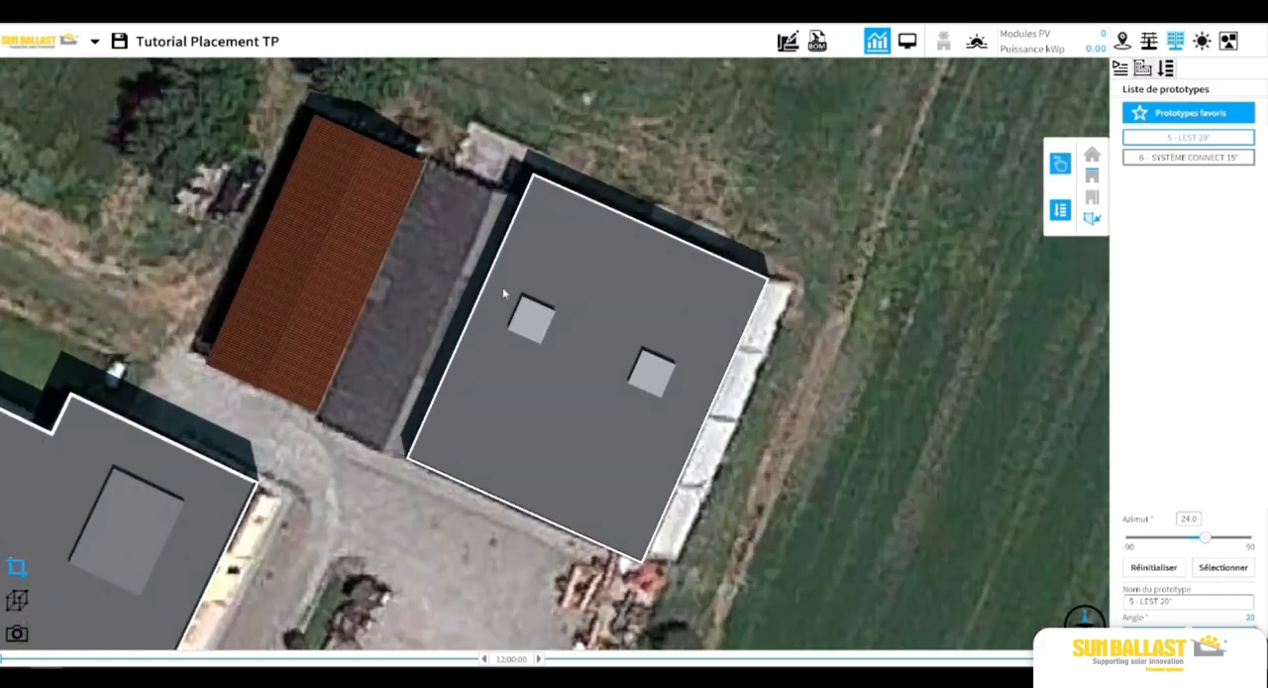
Place one LEST 20° module near the upper-left corner of the two-obstacle roof and nudge it closer to the corner.
click(1060, 162)
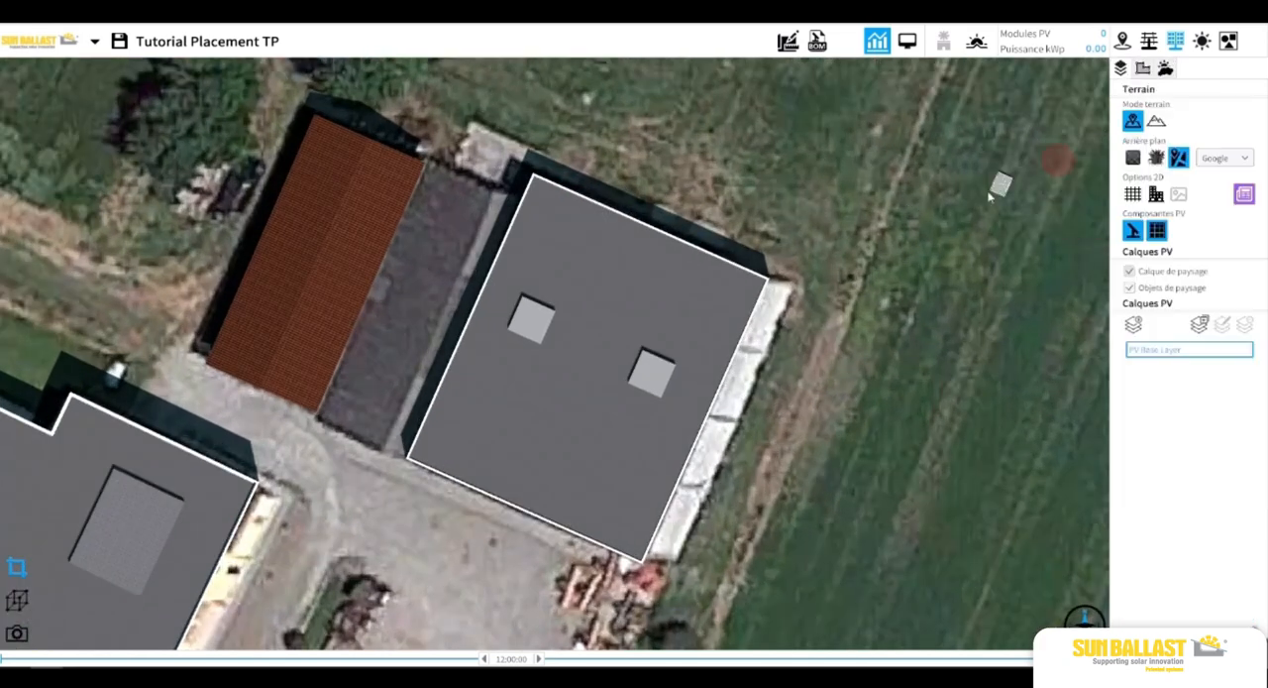
drag(729, 198, 533, 211)
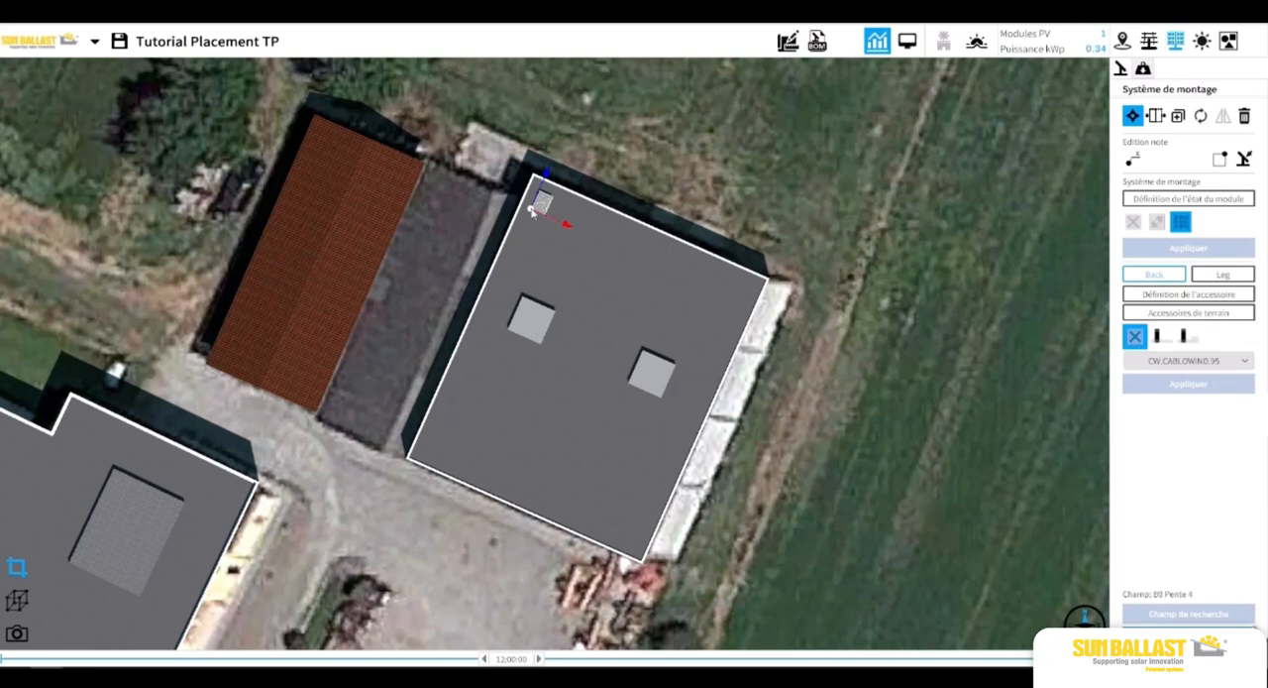
scroll(535, 178, up, 2)
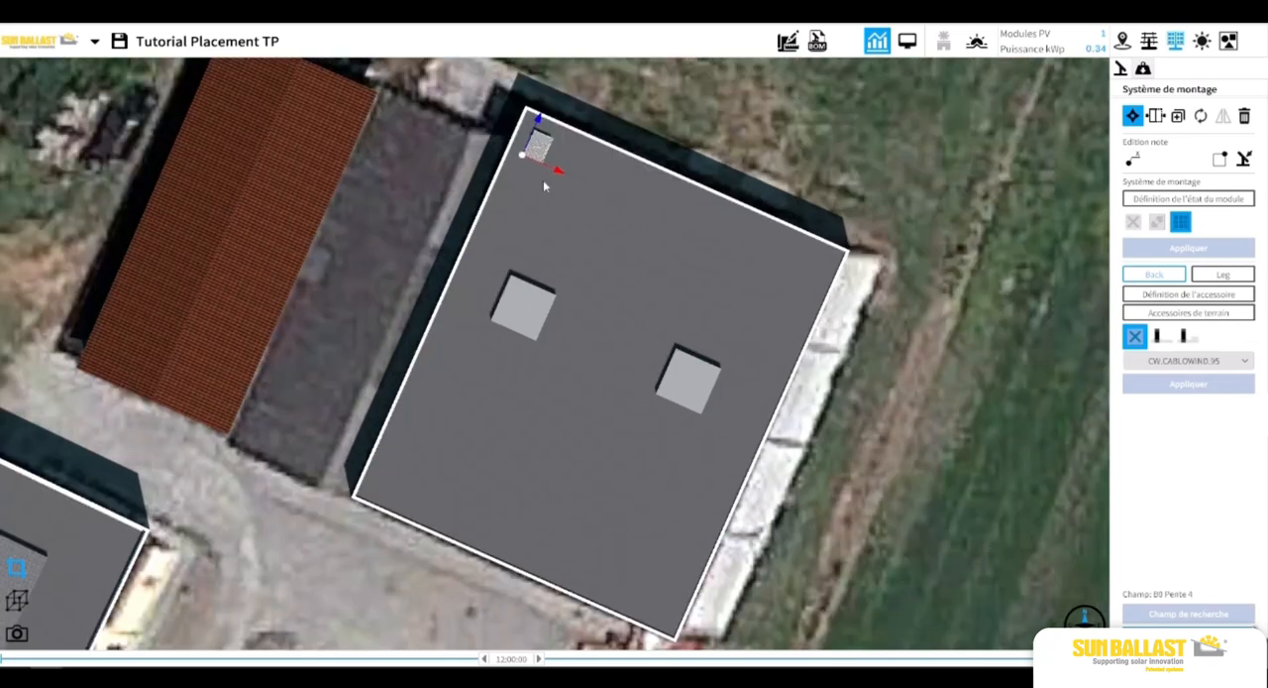
scroll(544, 198, up, 2)
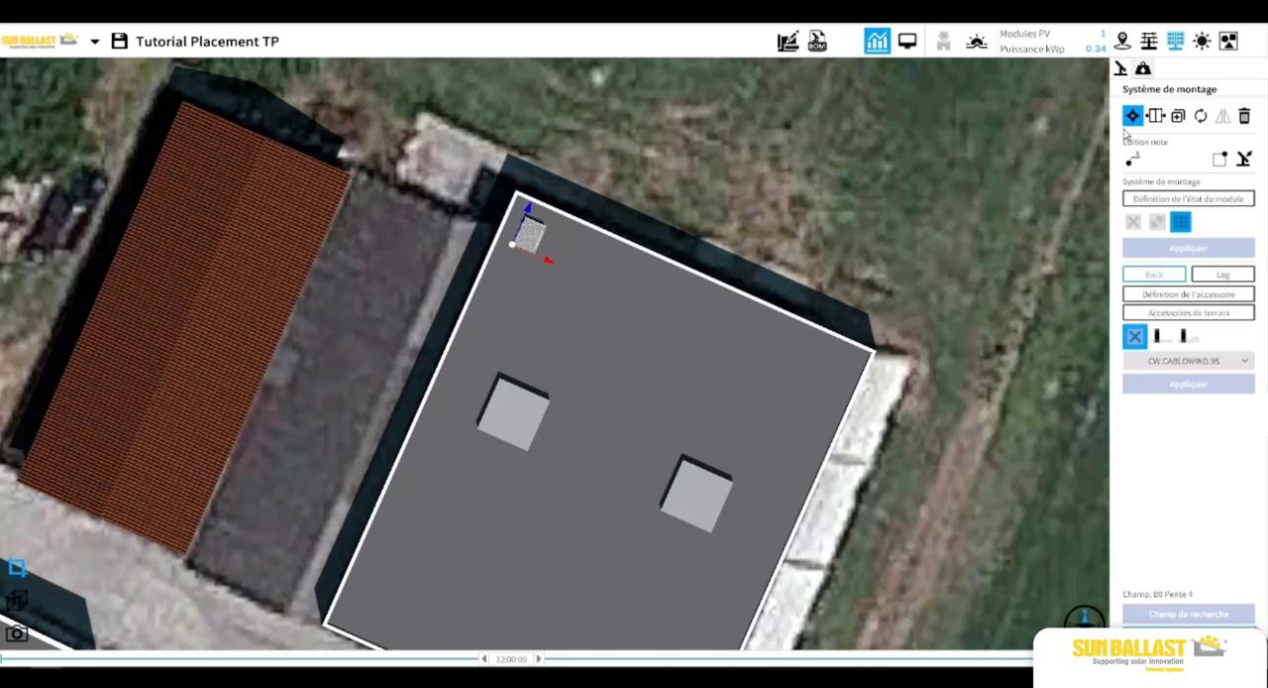
click(1132, 124)
click(1134, 118)
mouse_move(548, 261)
mouse_down()
mouse_move(674, 323)
mouse_move(557, 264)
mouse_up()
drag(536, 217, 513, 245)
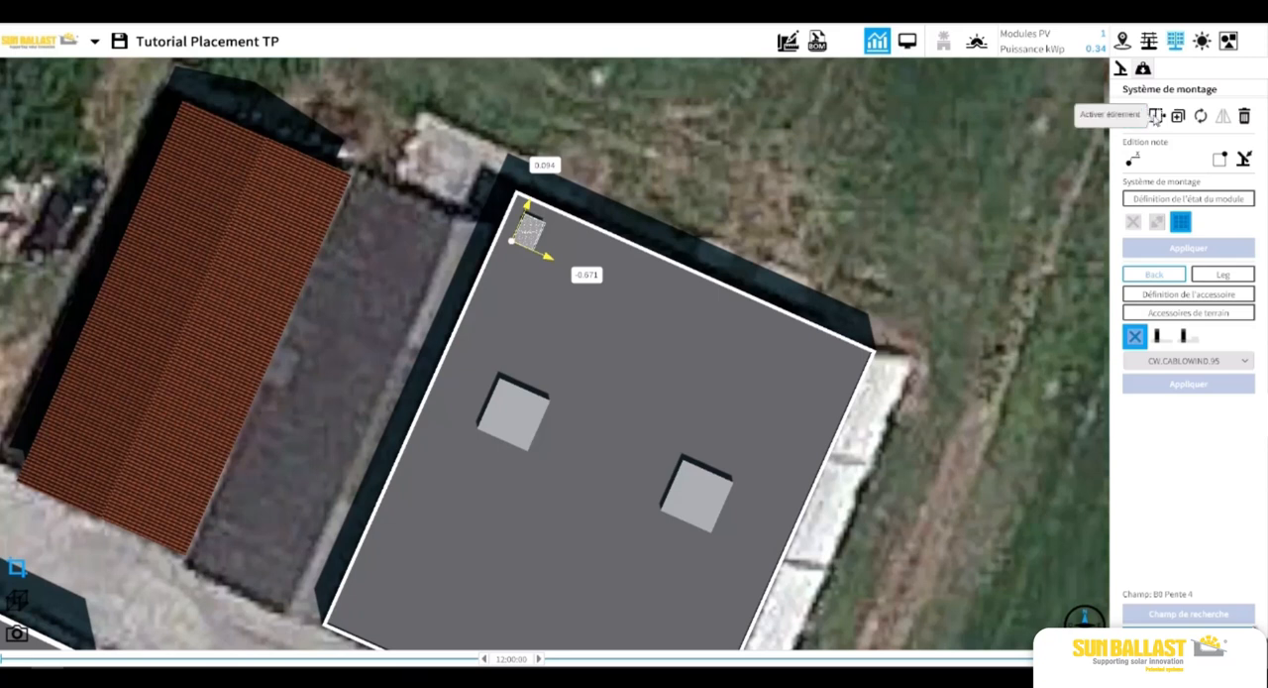
Stretch the module into a row of seven and duplicate it down the roof at 2.835 m spacing to make nine rows.
click(1156, 117)
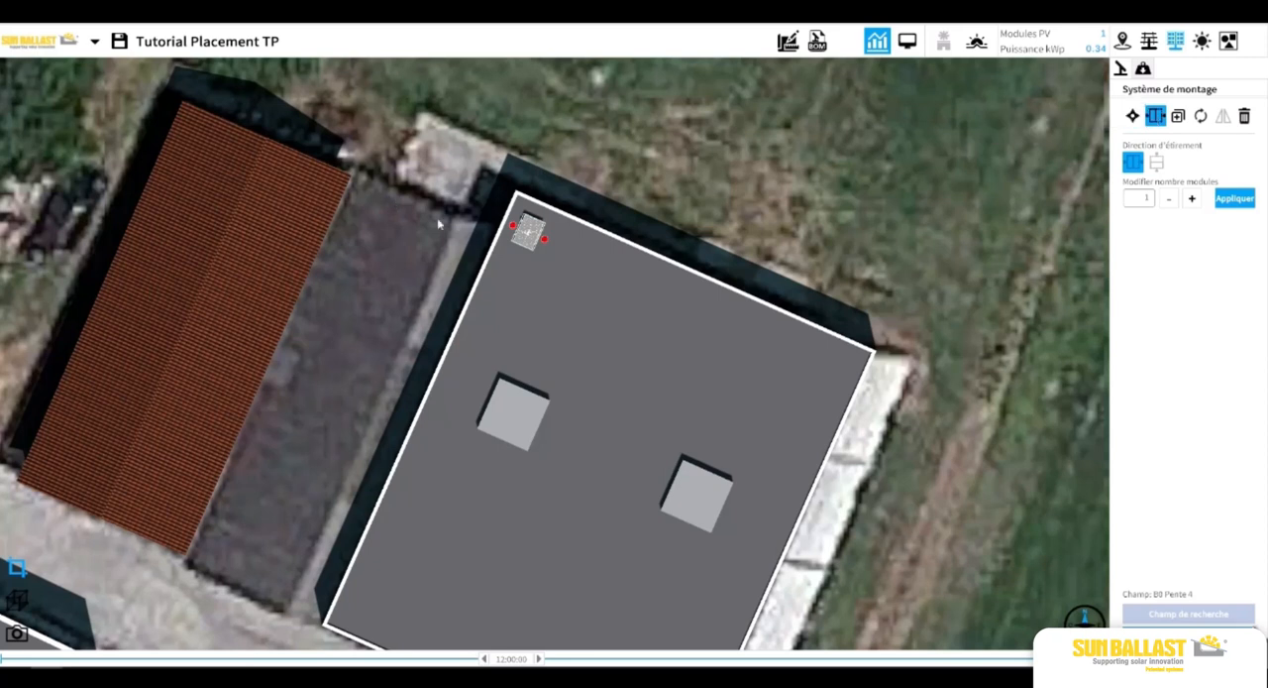
drag(544, 240, 643, 326)
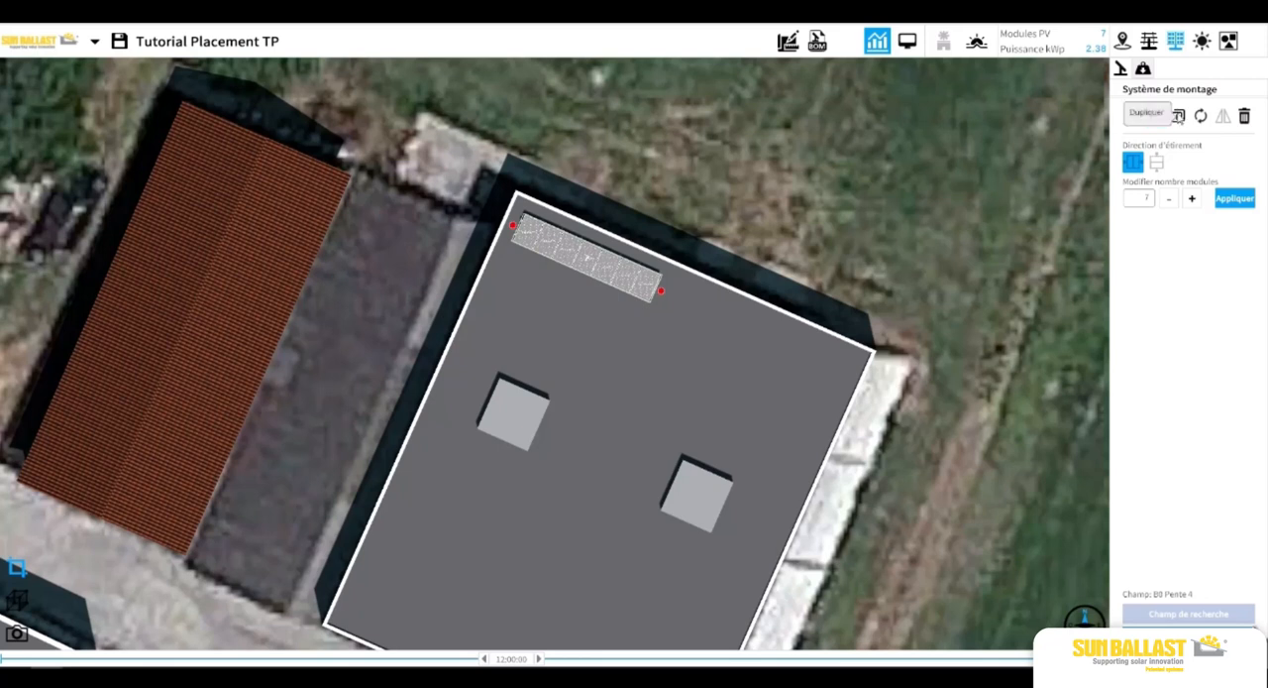
click(1178, 116)
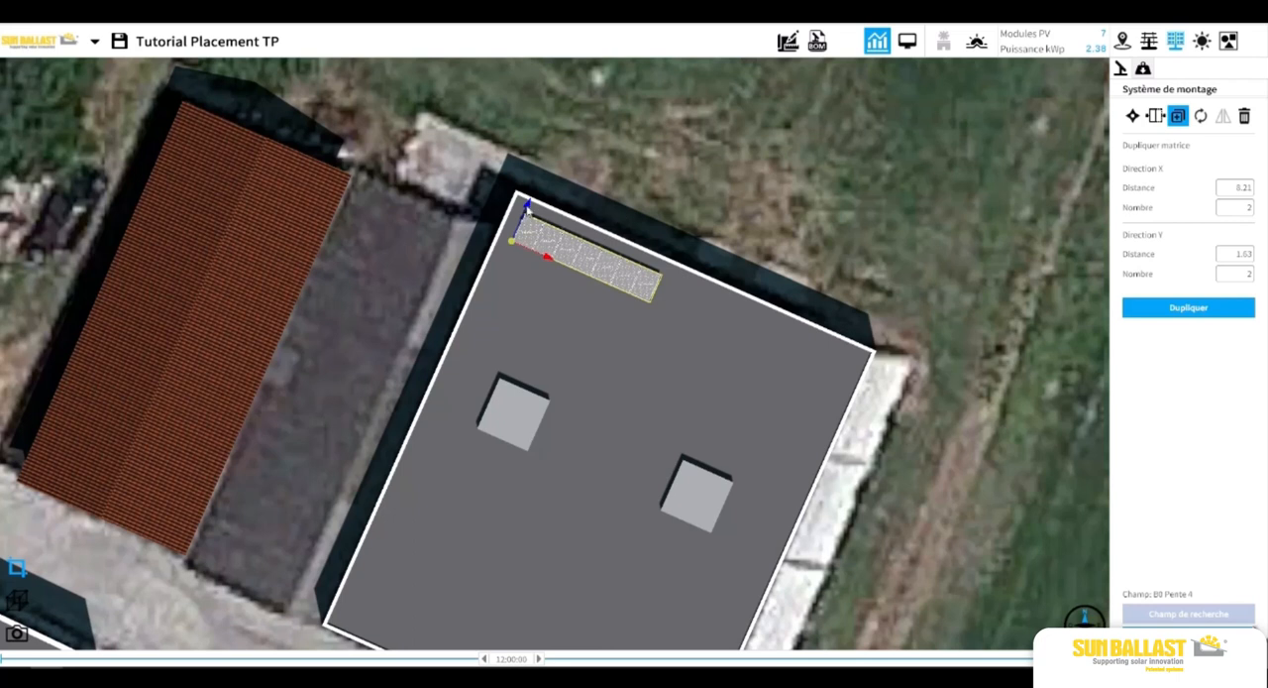
drag(527, 207, 514, 254)
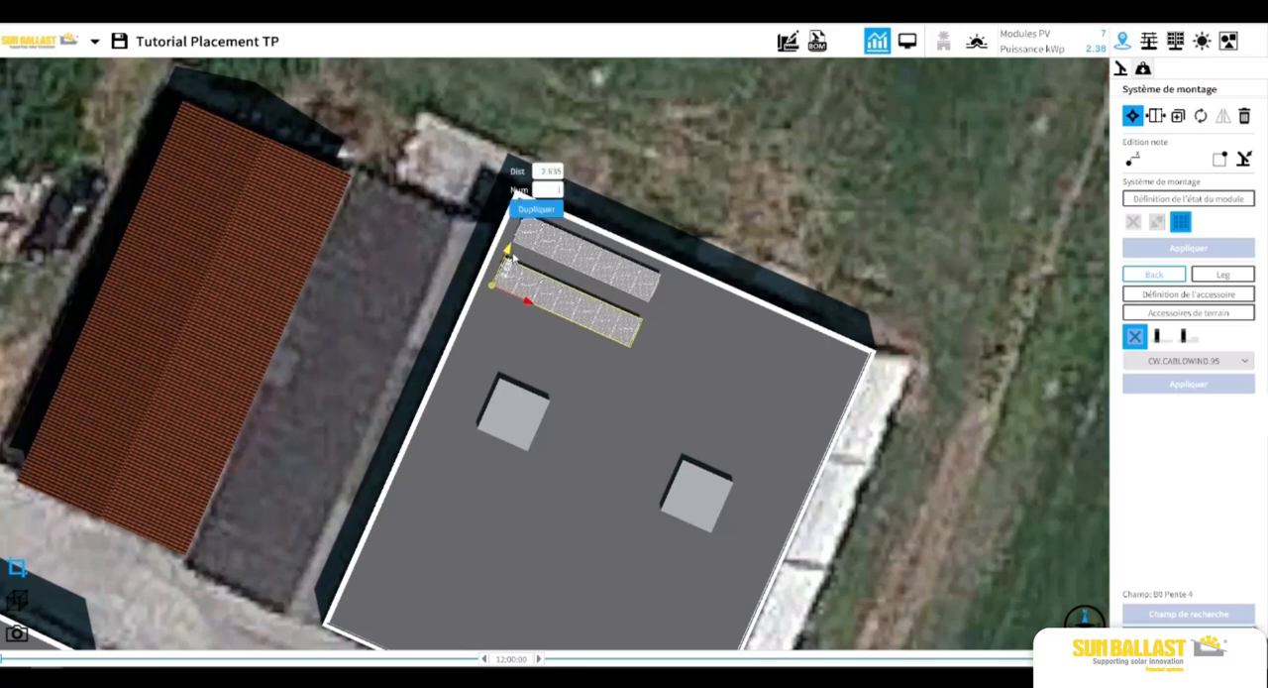
click(555, 191)
click(536, 208)
click(649, 177)
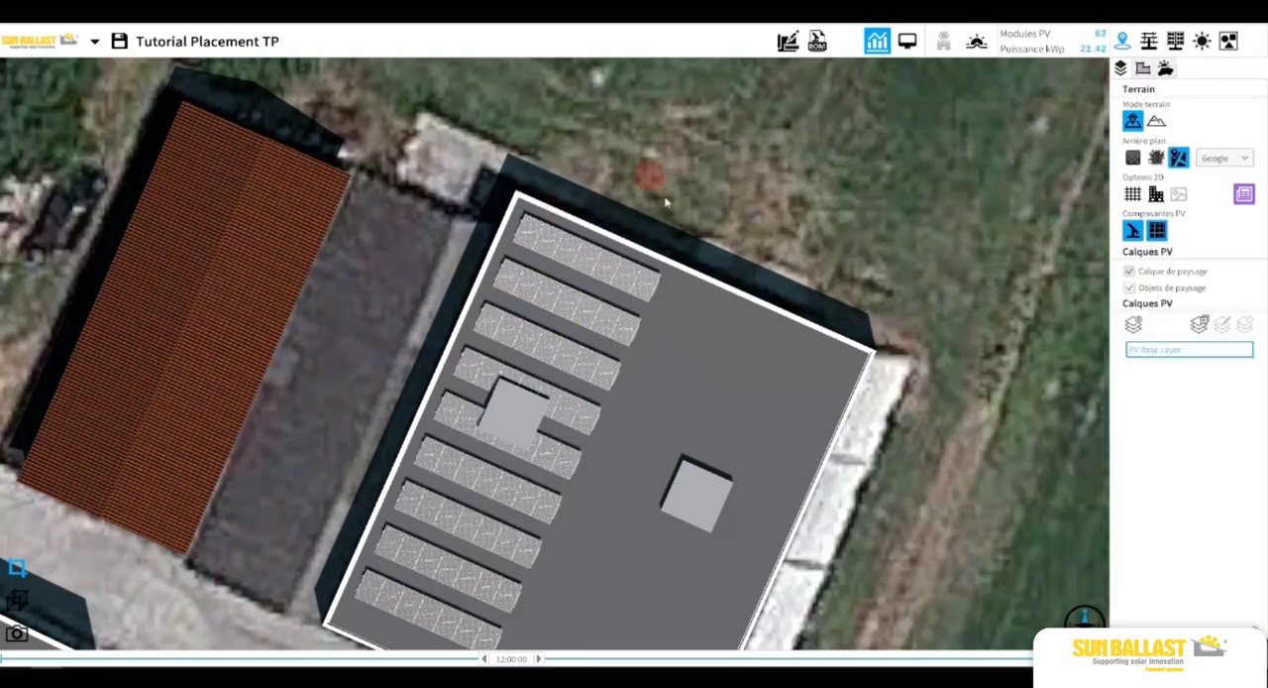
Examine the module rows that overlap the obstacle on the left half of the roof.
scroll(684, 242, down, 1)
drag(764, 419, 685, 248)
scroll(552, 222, up, 1)
scroll(550, 206, down, 1)
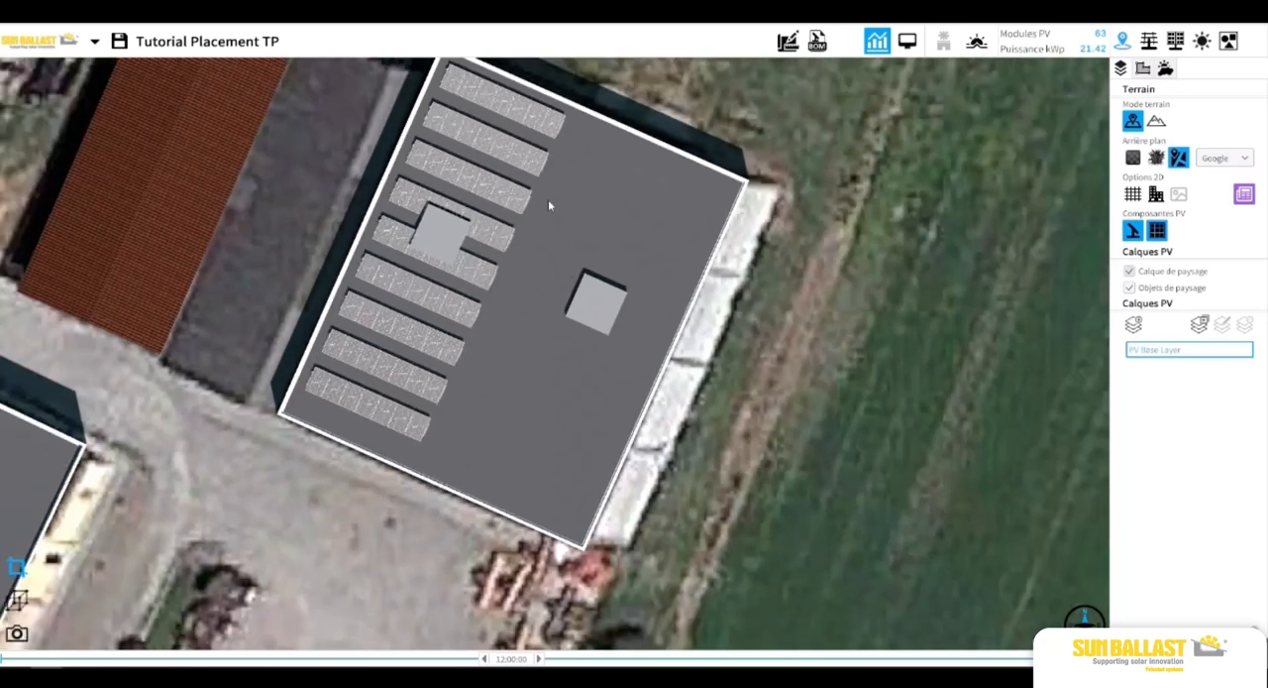
drag(551, 114, 551, 215)
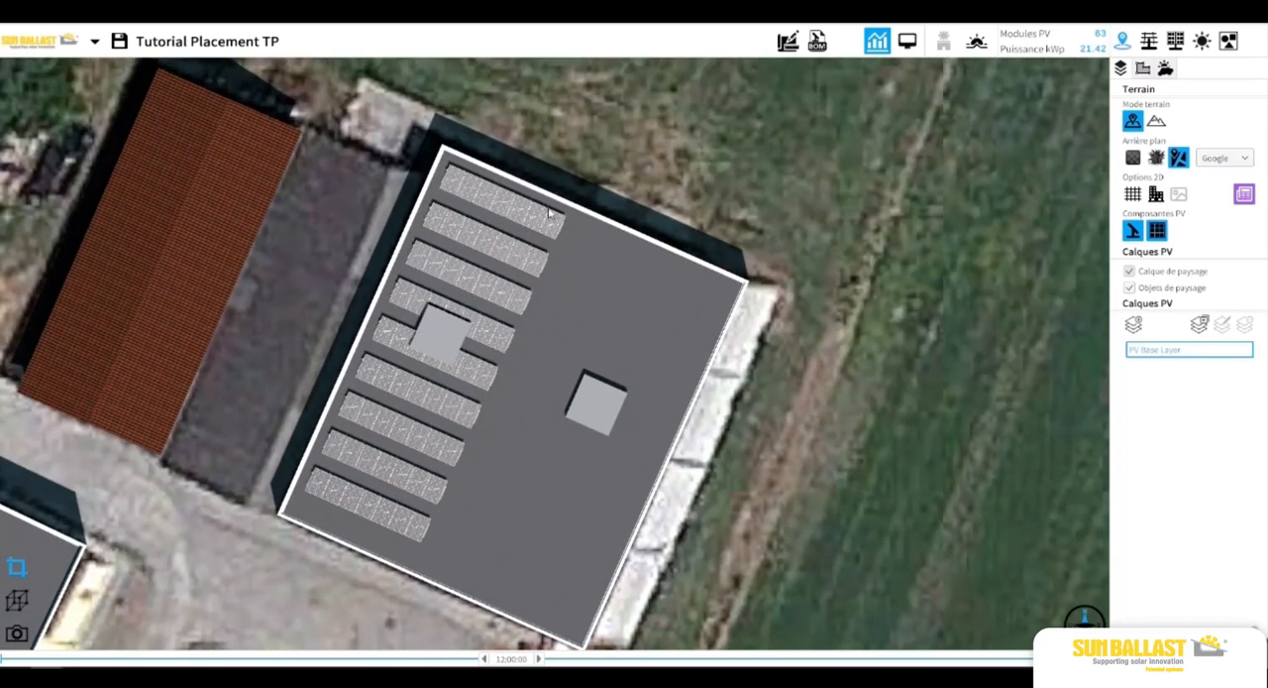
click(460, 317)
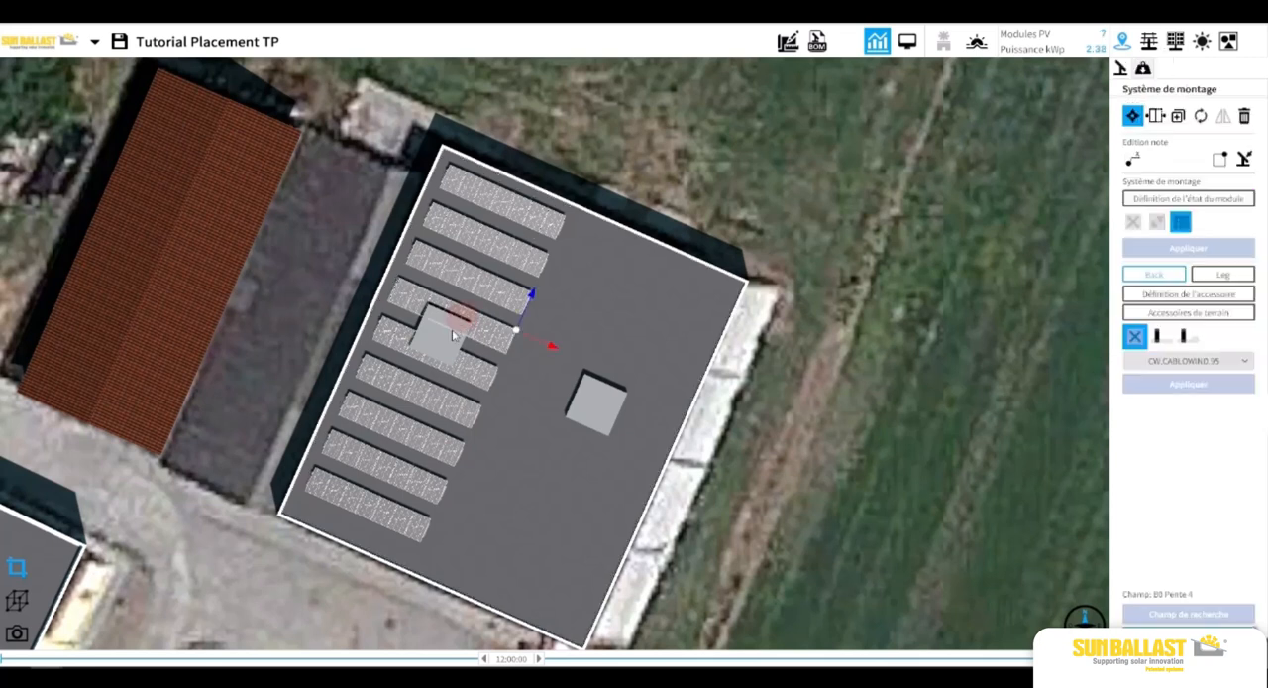
click(453, 331)
click(475, 379)
click(633, 116)
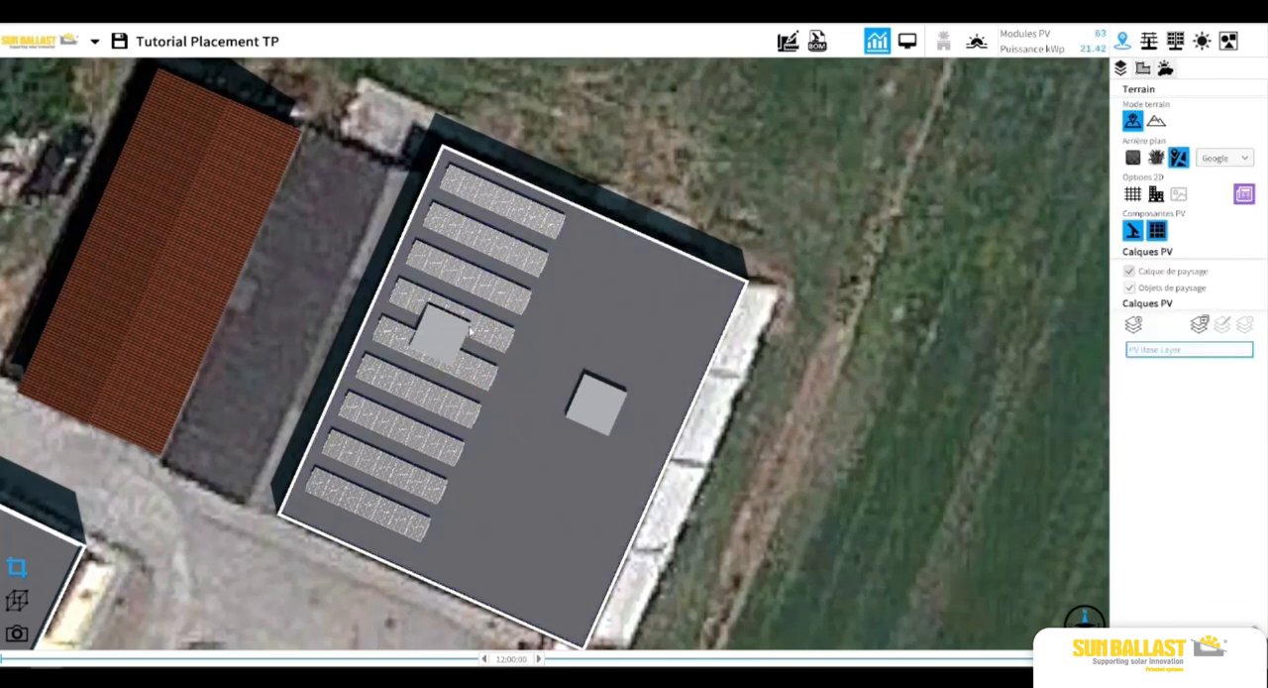
Shorten the fourth row to two modules so it ends before the roof obstacle.
click(493, 342)
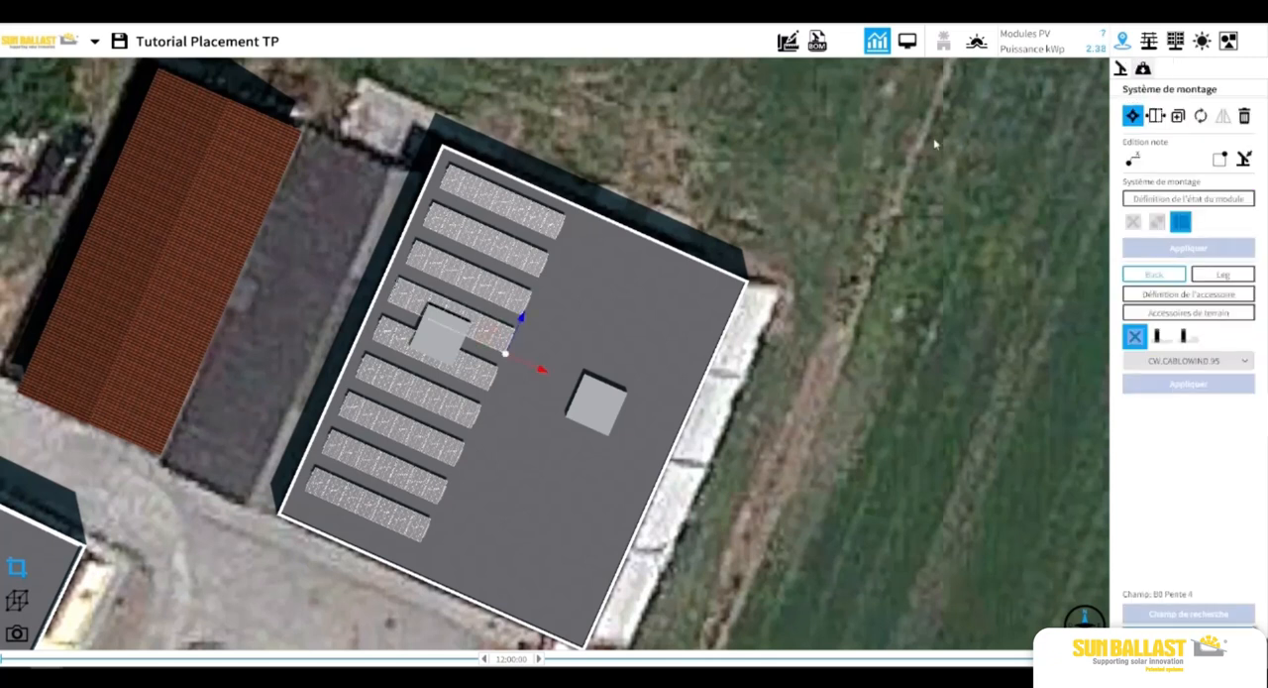
click(1155, 115)
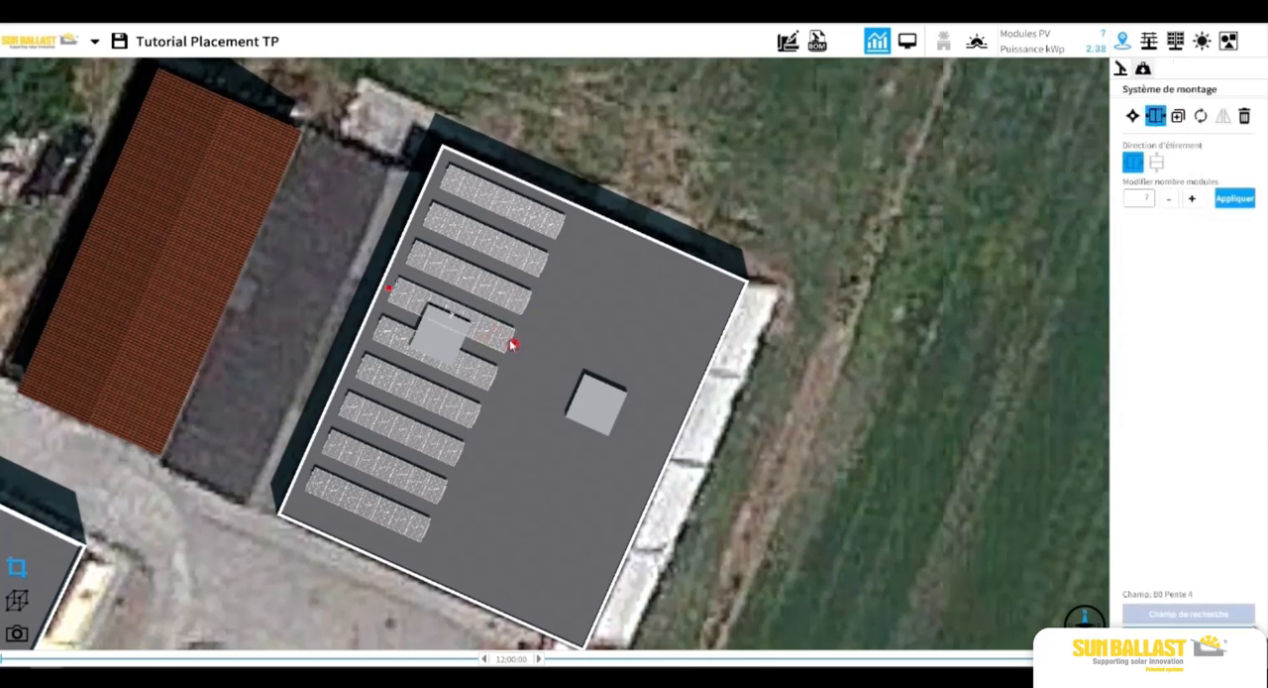
drag(515, 344, 433, 315)
click(569, 482)
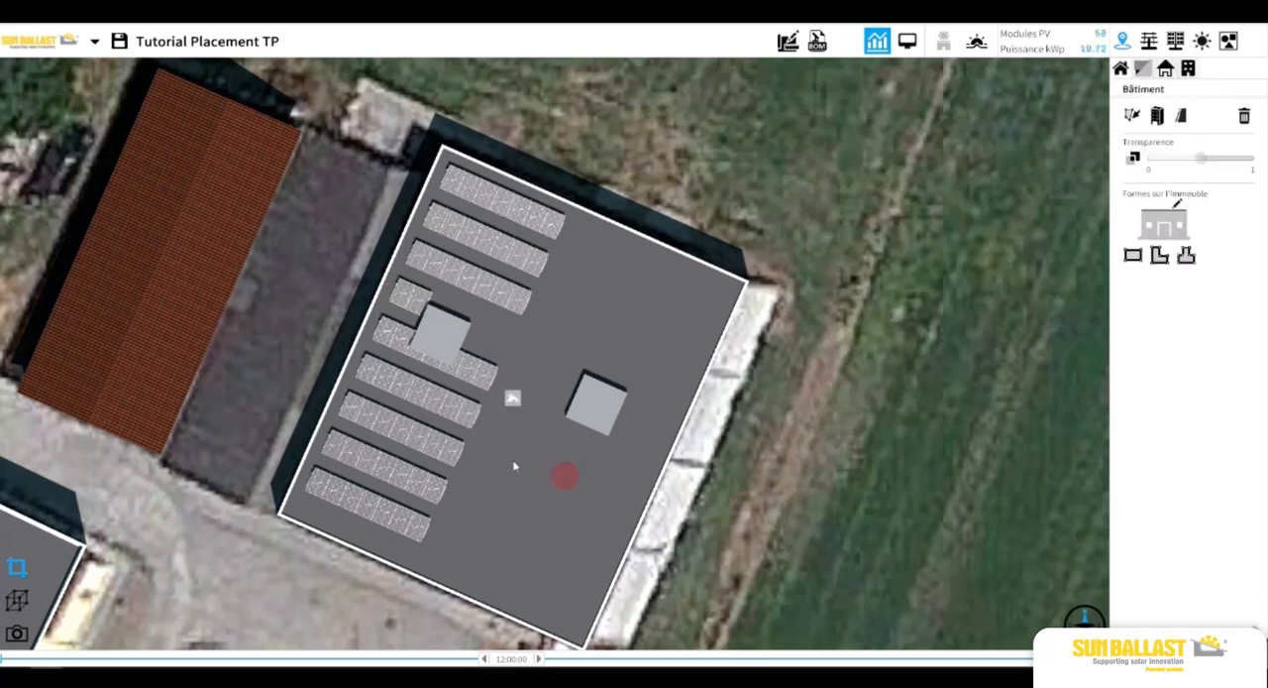
Move the two-module fourth row about 5.8 m along its axis to the far side of the roof obstacle.
click(403, 294)
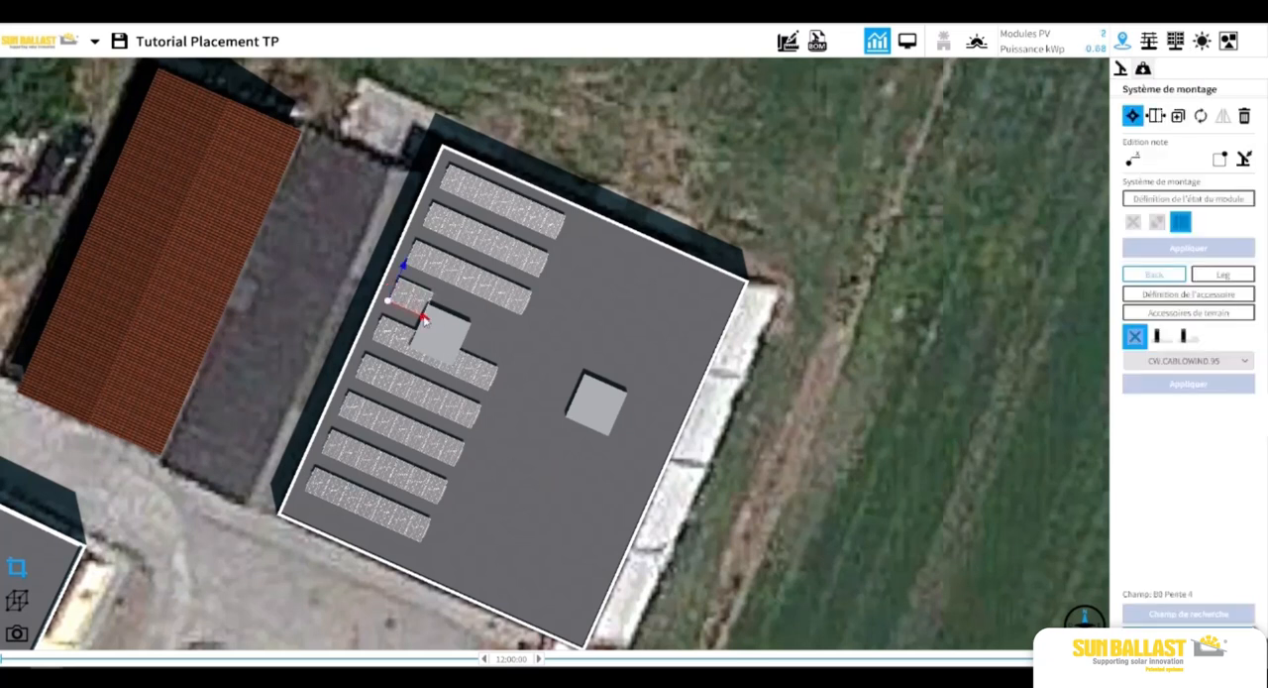
drag(424, 315, 500, 359)
click(529, 438)
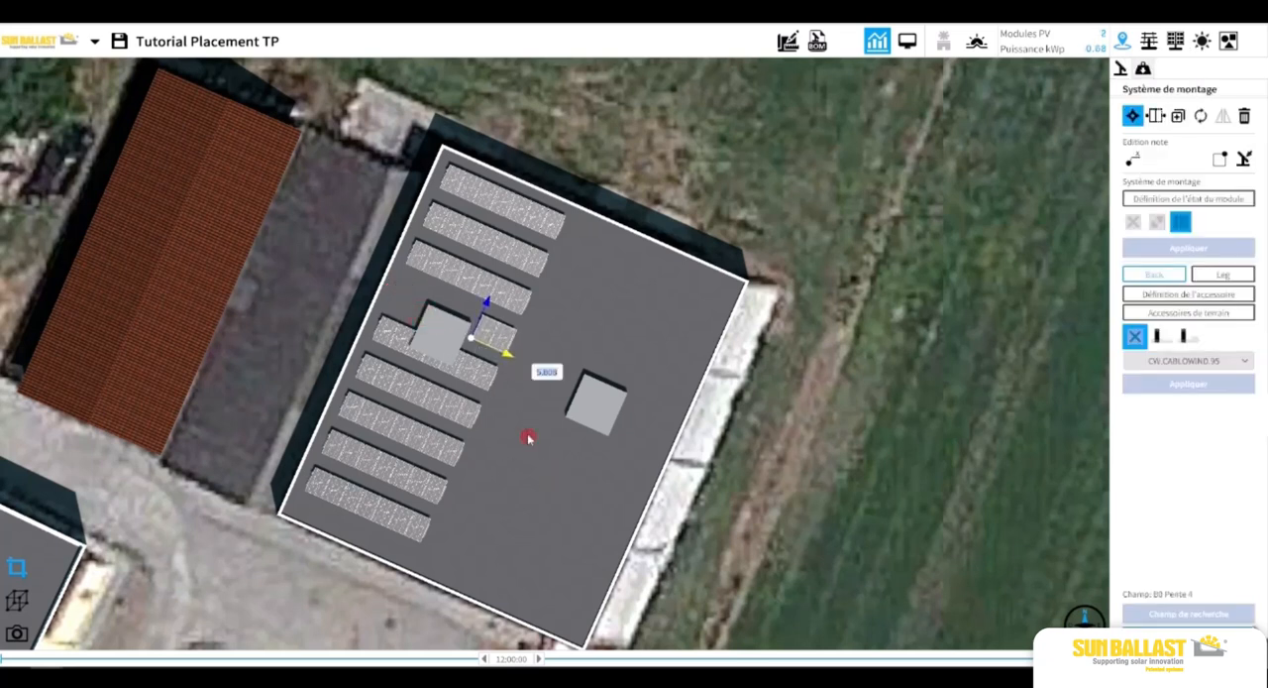
Shorten the fifth row from its obstacle side to two modules so it starts beyond the obstacle.
click(489, 371)
click(1153, 115)
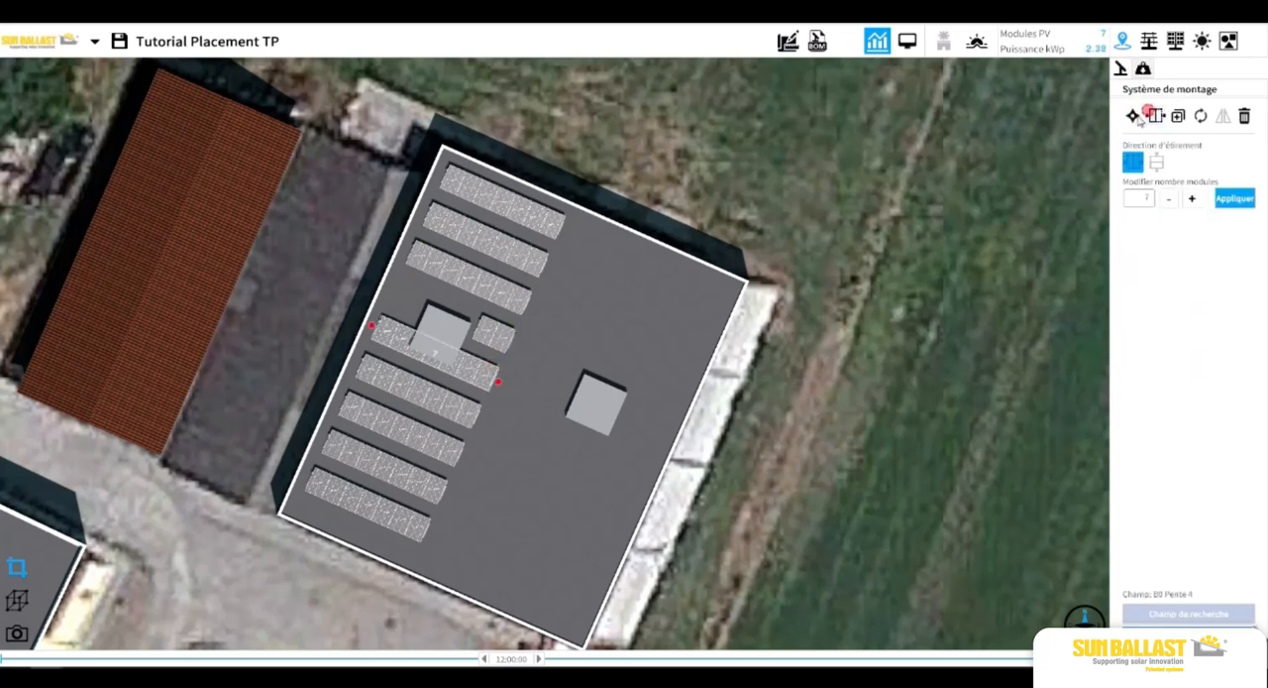
drag(380, 330, 454, 363)
click(526, 445)
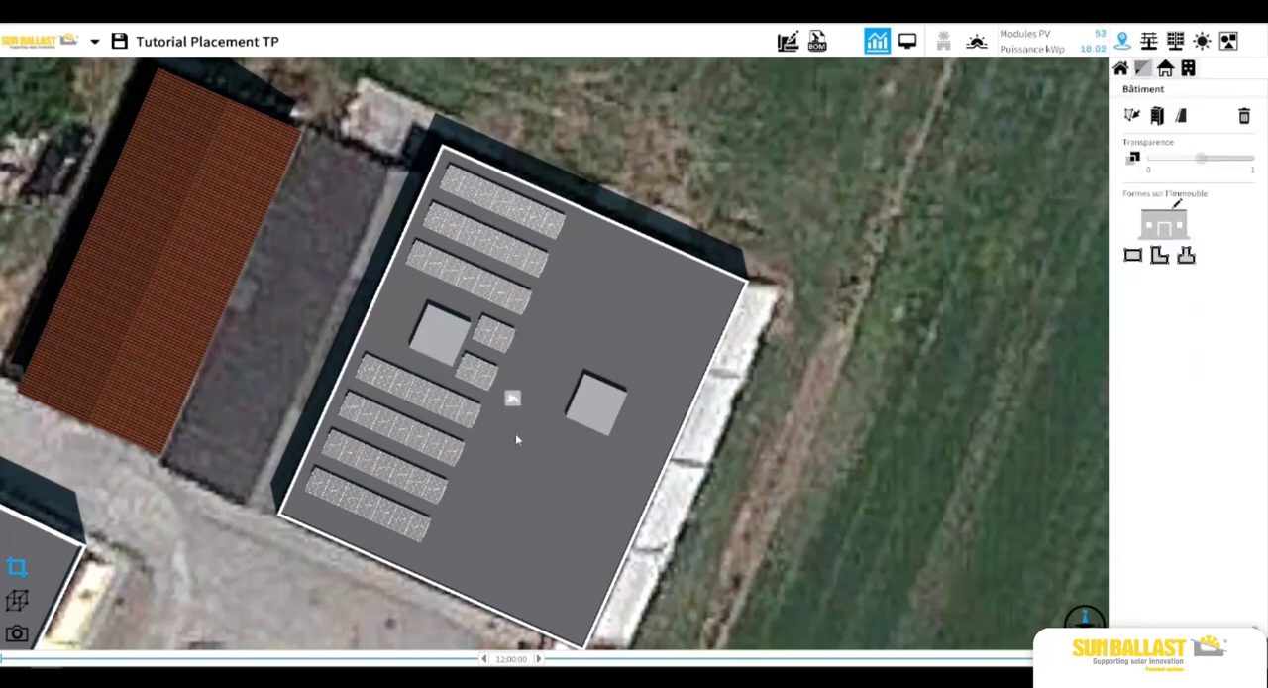
Nudge the seven-module row just below the left obstacle slightly across and along the roof.
click(408, 404)
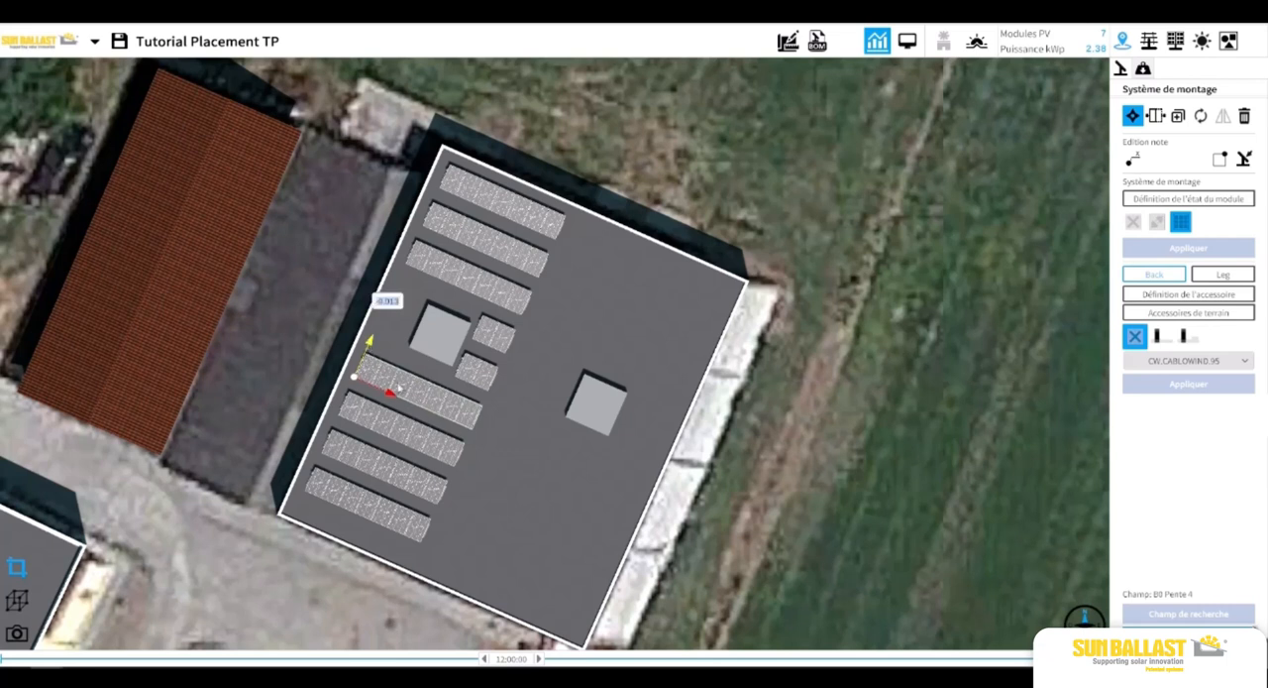
drag(395, 393, 428, 440)
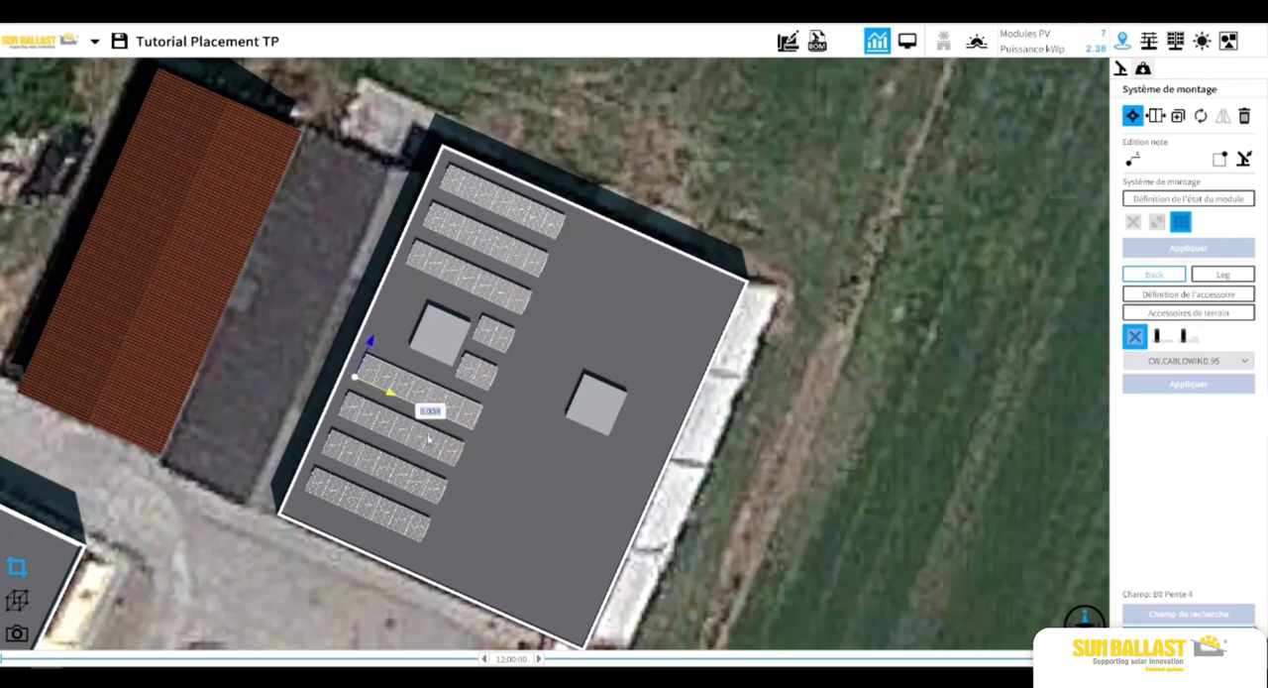
click(571, 527)
Display the lowest row's dimensions to the roof edges and set its distance from the nearest lower corner to 1.90 m.
scroll(555, 473, down, 1)
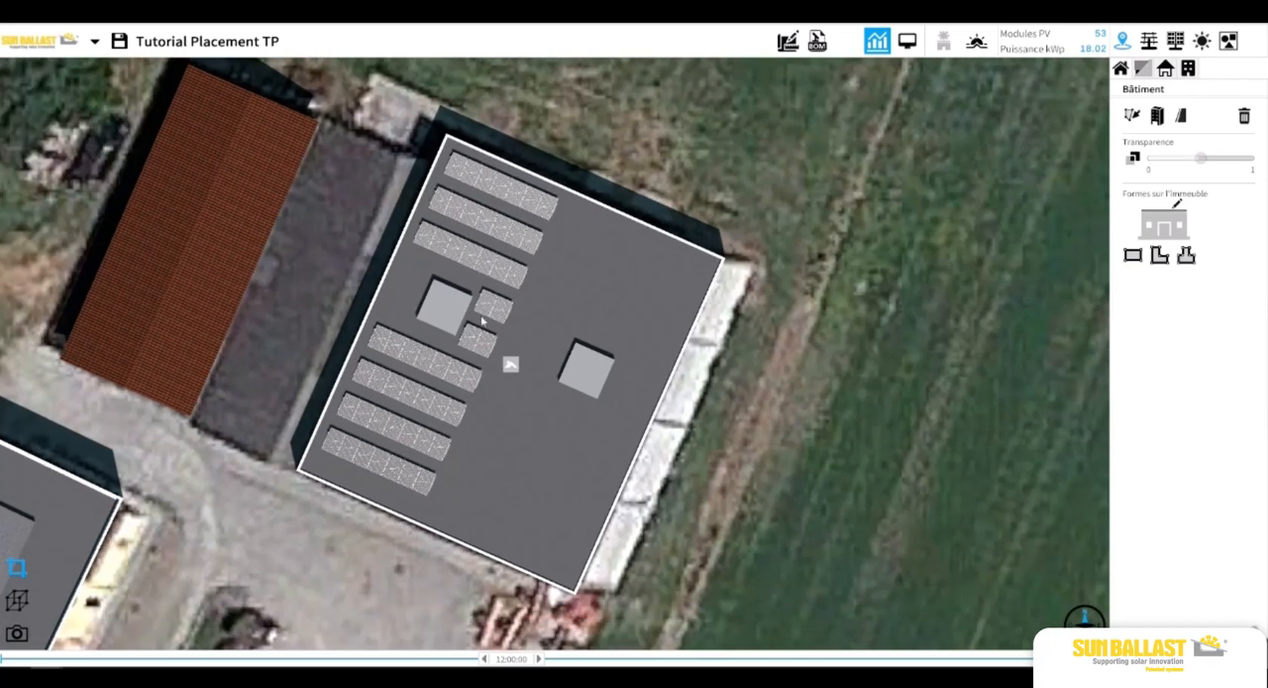
click(370, 465)
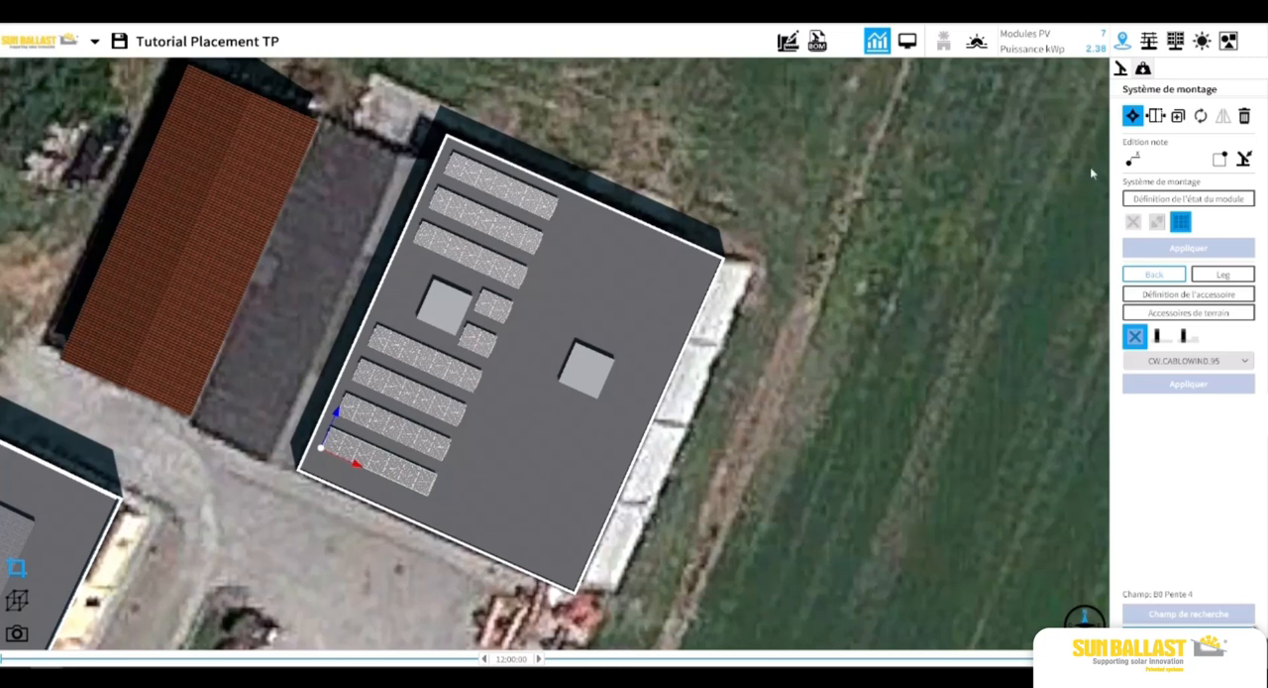
click(1131, 158)
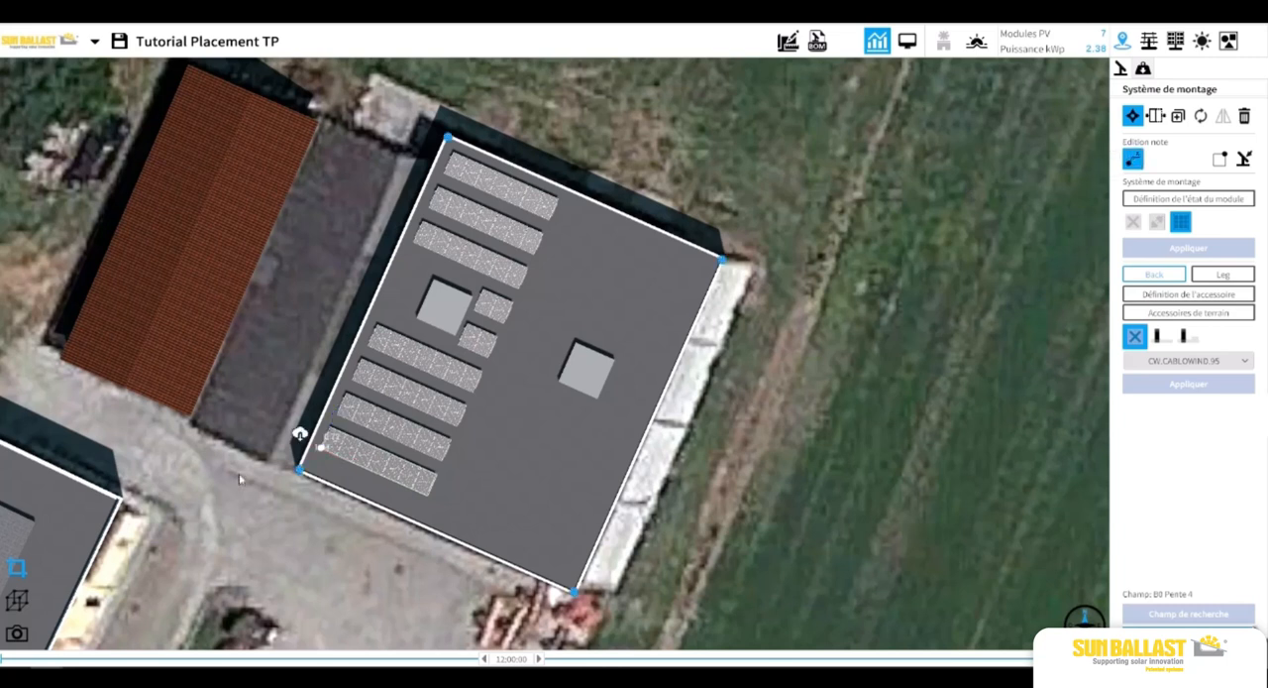
scroll(239, 473, up, 5)
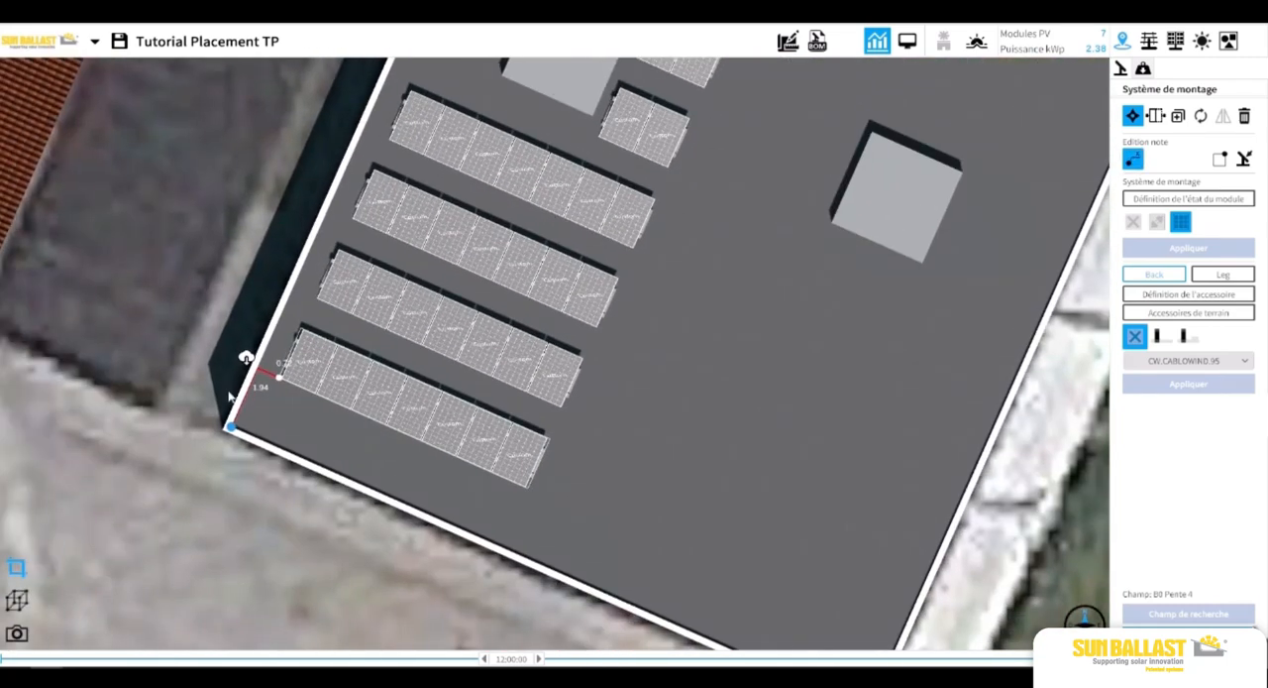
scroll(231, 395, up, 2)
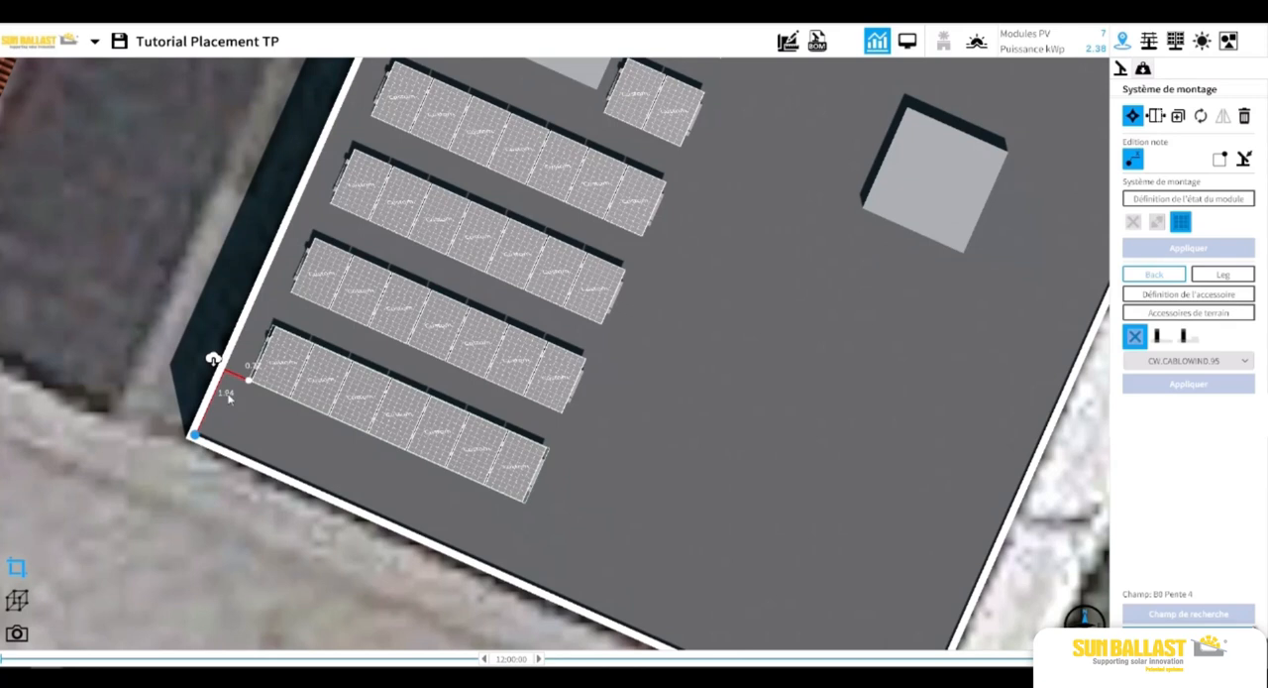
click(227, 394)
key(Return)
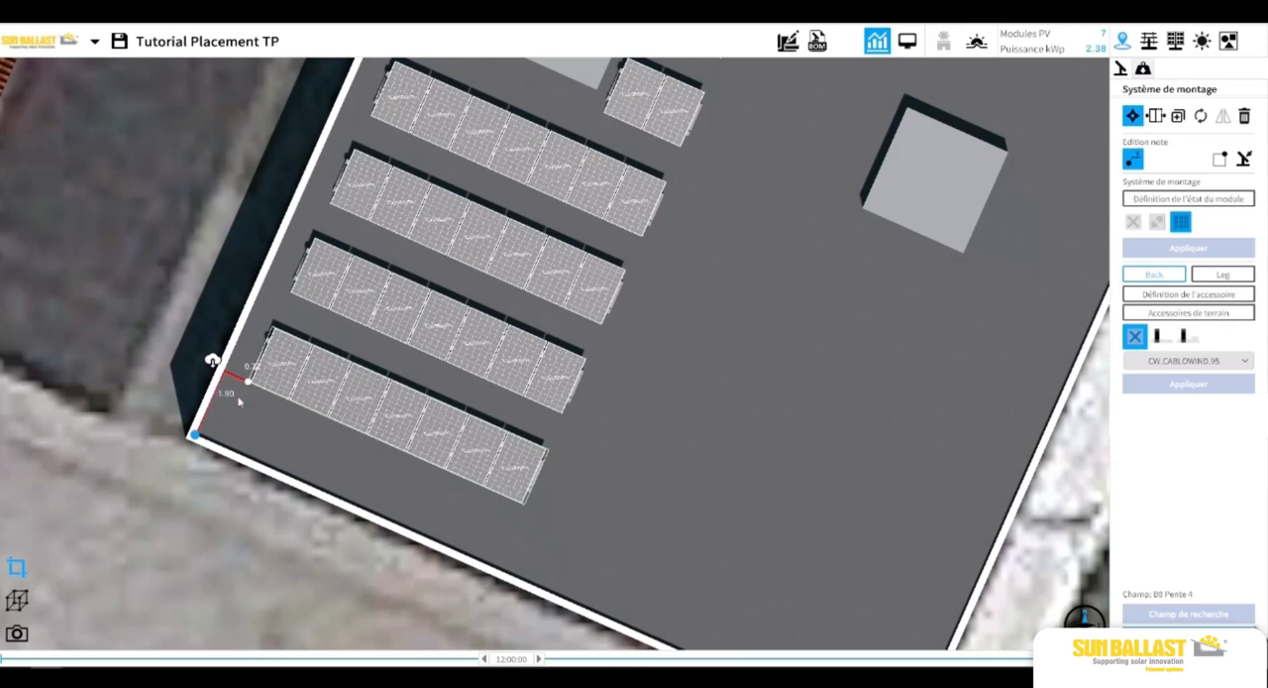
click(203, 296)
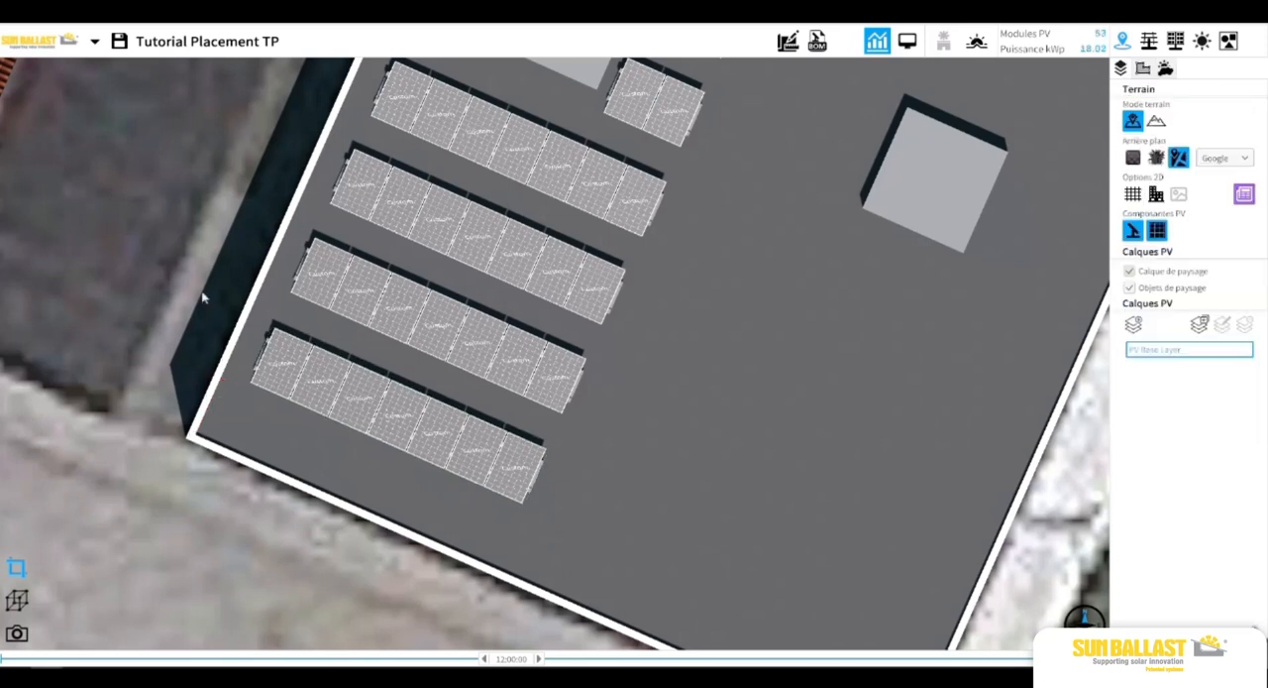
Stretch the lowest row to 20 modules, running past the opposite roof edge.
scroll(202, 296, down, 5)
drag(280, 264, 265, 288)
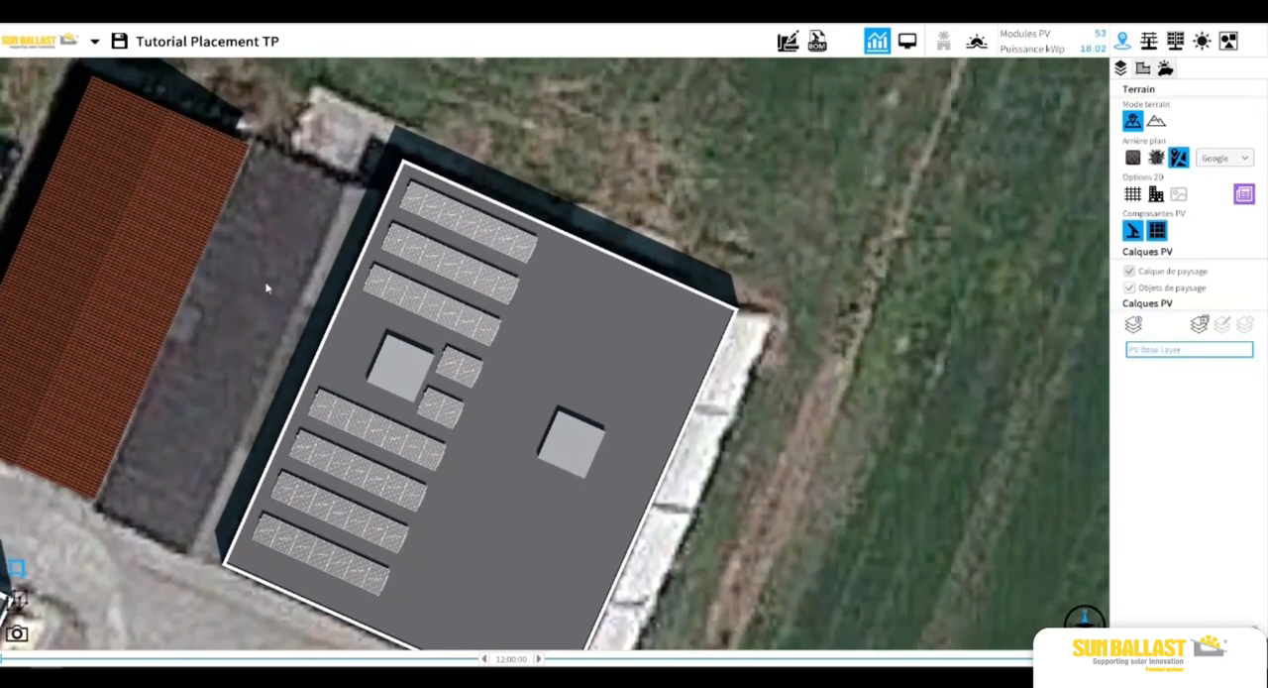
scroll(303, 426, up, 3)
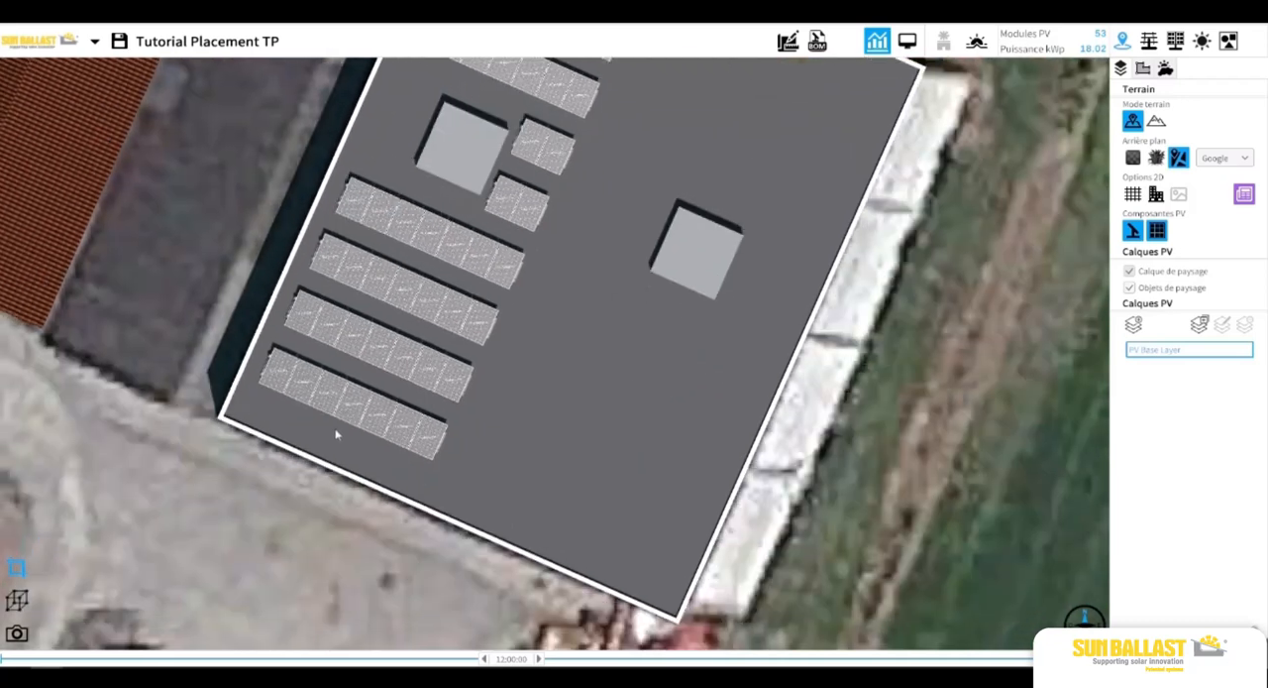
scroll(335, 434, up, 3)
click(342, 418)
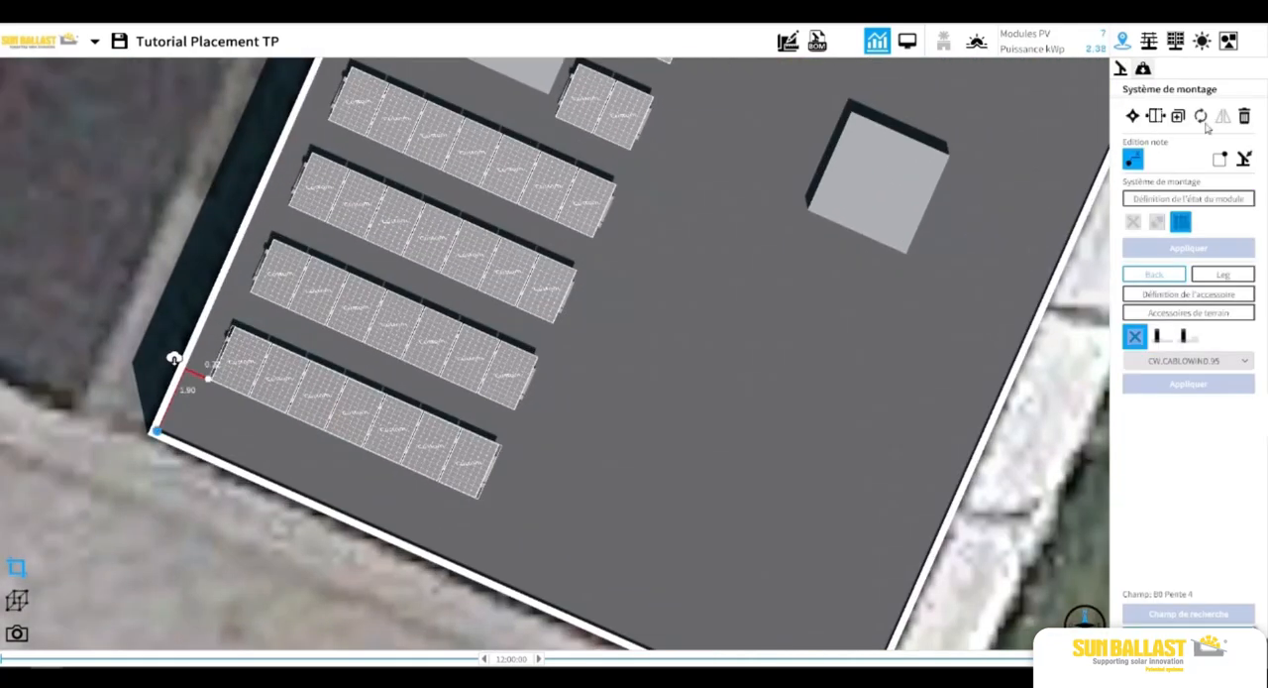
click(1156, 116)
drag(494, 475, 980, 650)
drag(908, 548, 787, 450)
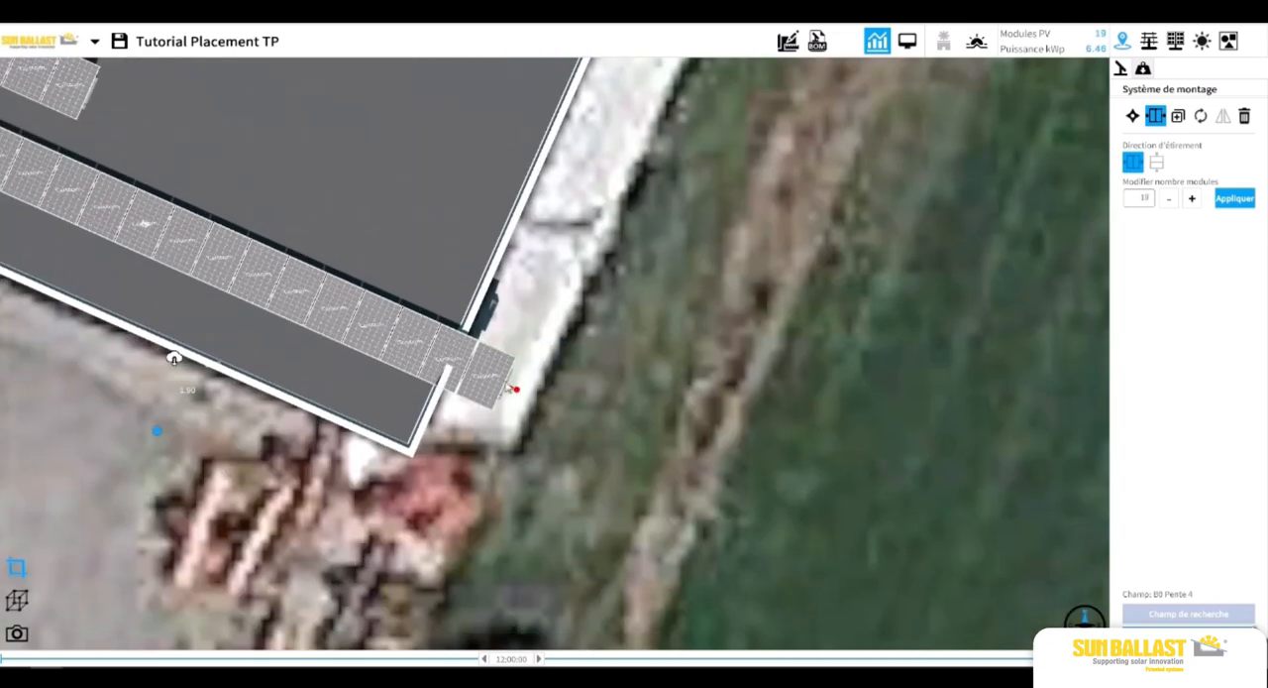
drag(515, 388, 555, 422)
click(536, 470)
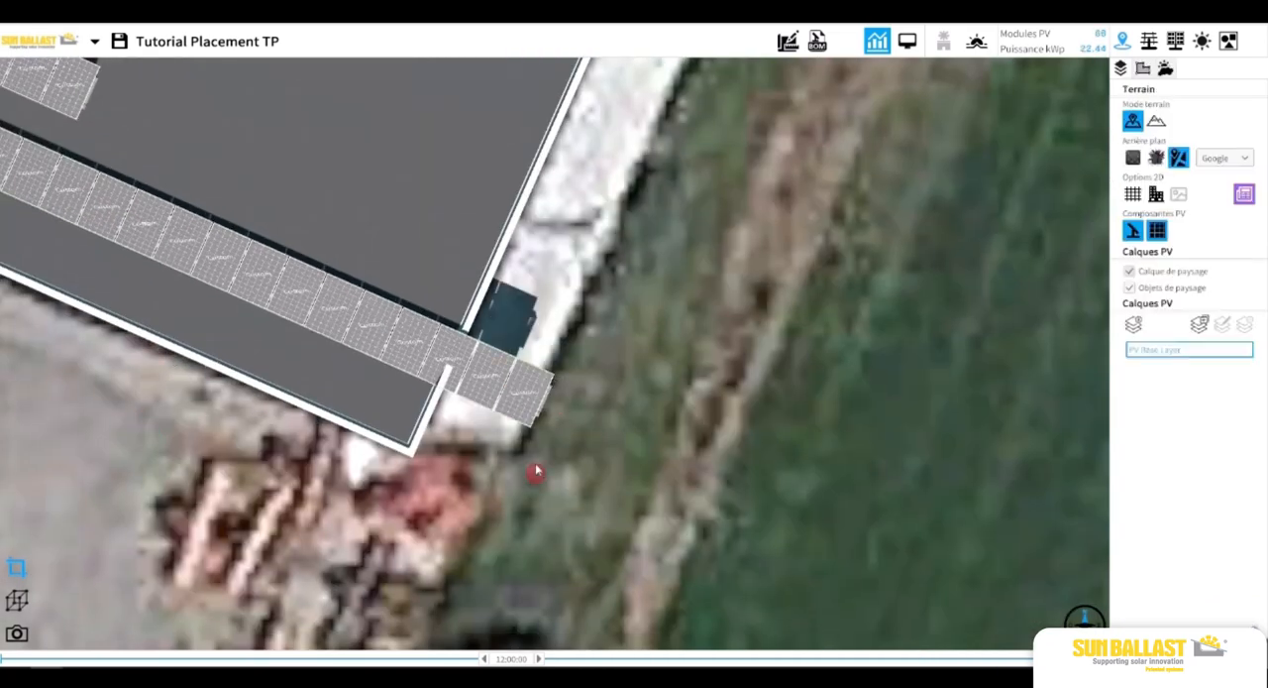
Shorten the lowest row back to seven modules.
scroll(535, 472, down, 5)
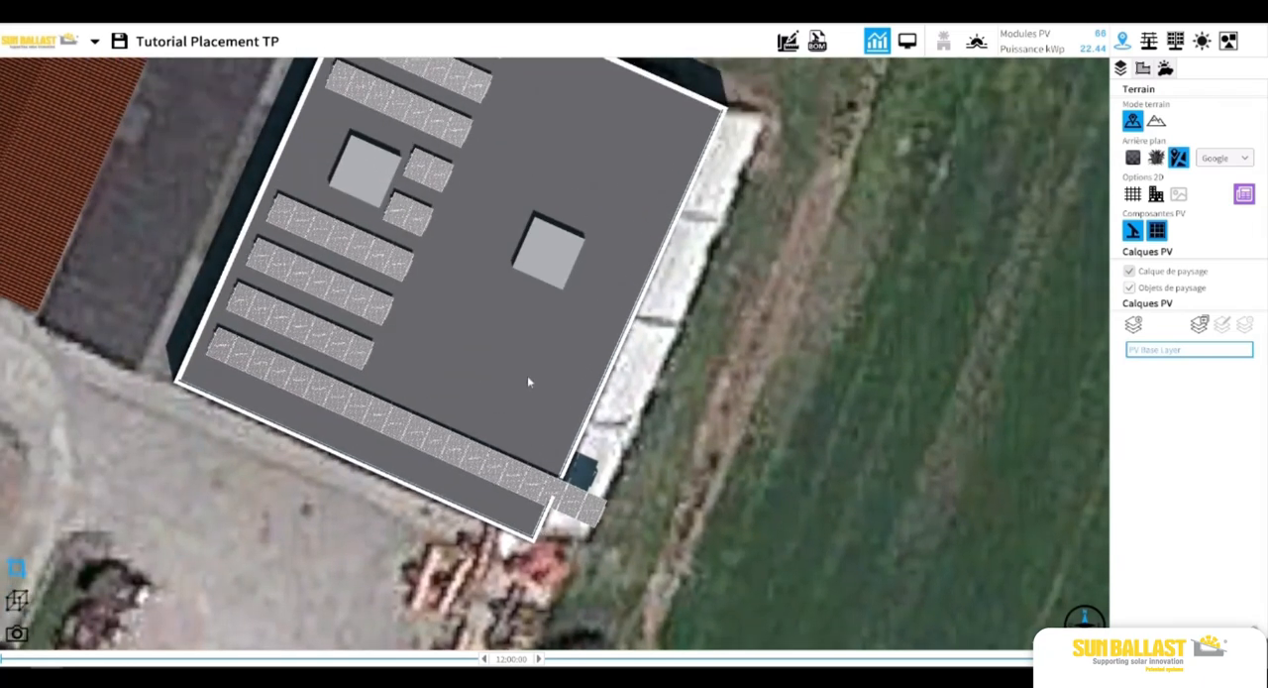
drag(538, 325, 527, 384)
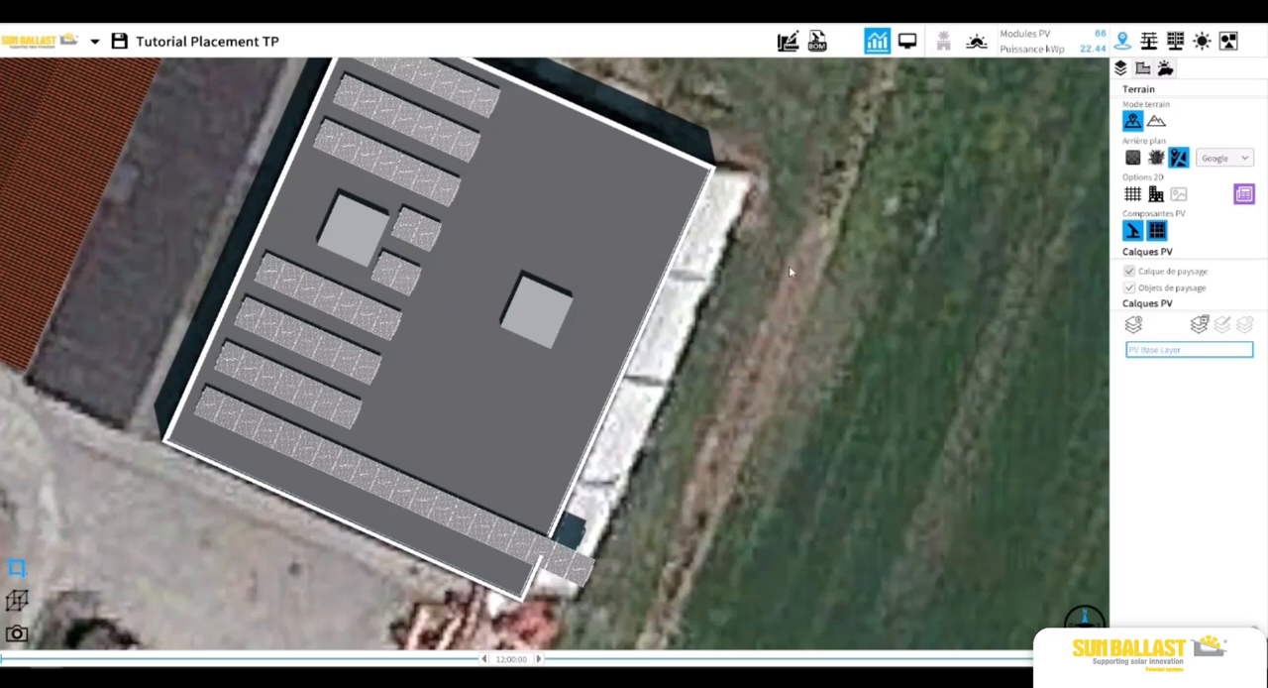
click(375, 484)
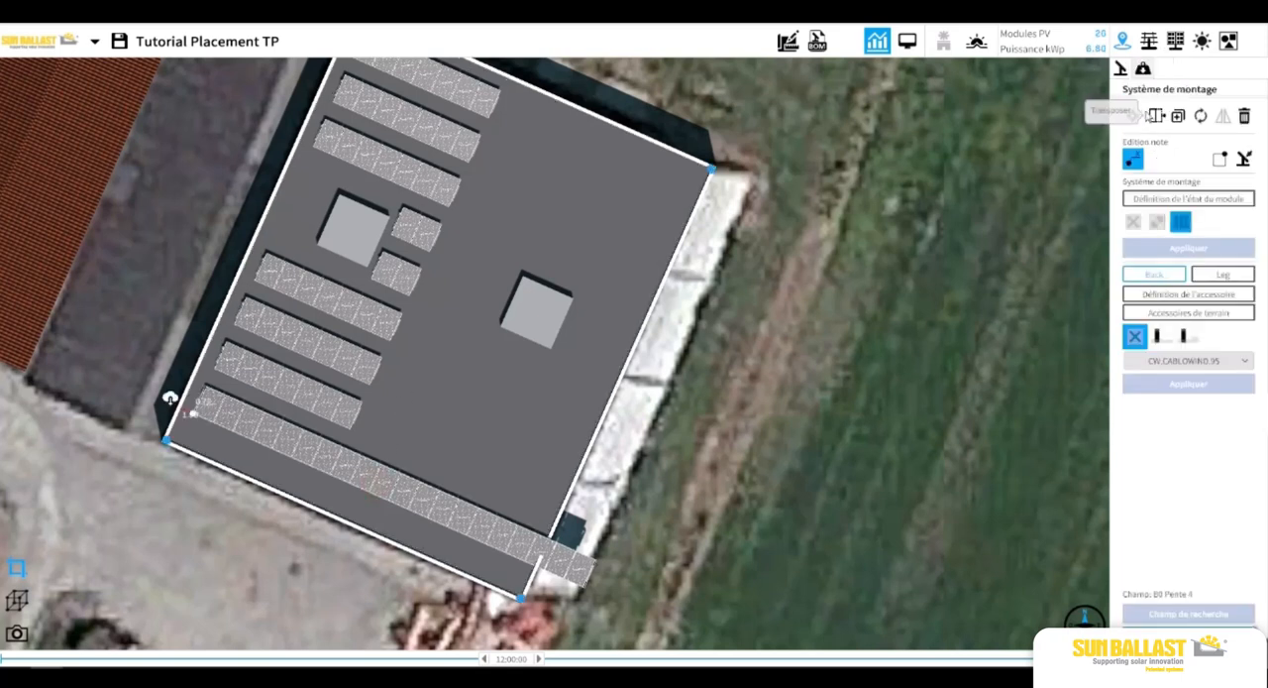
click(1155, 116)
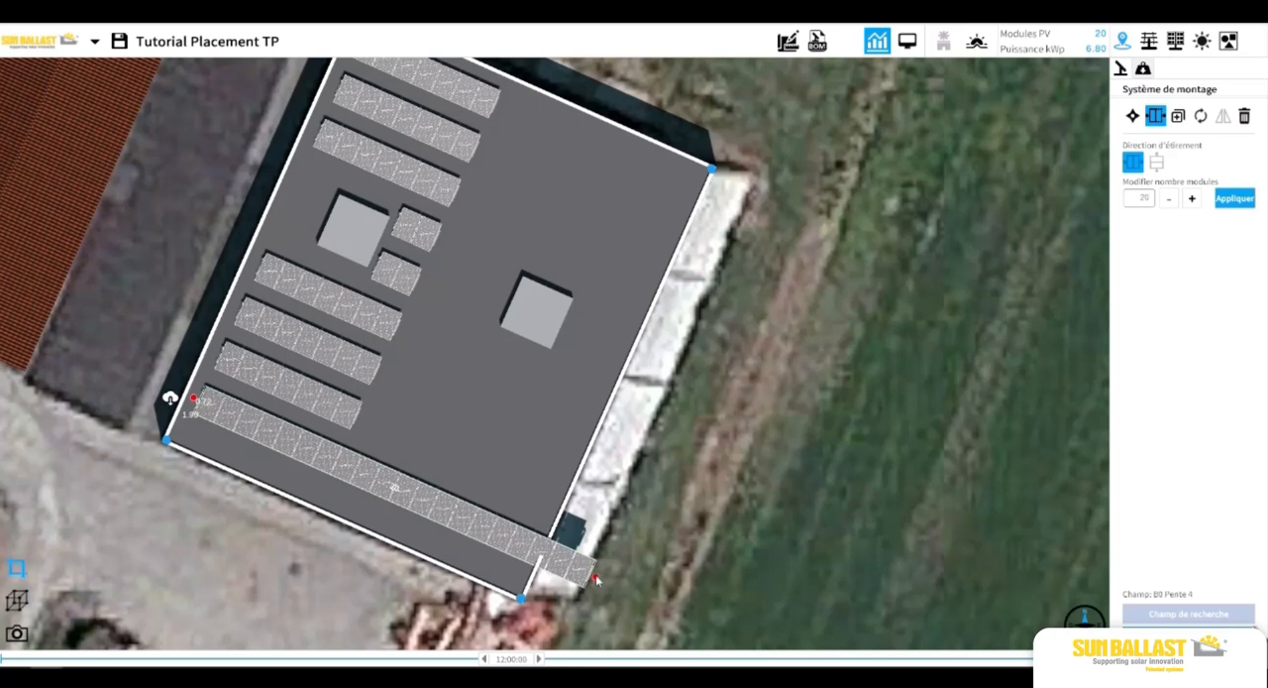
drag(596, 580, 342, 468)
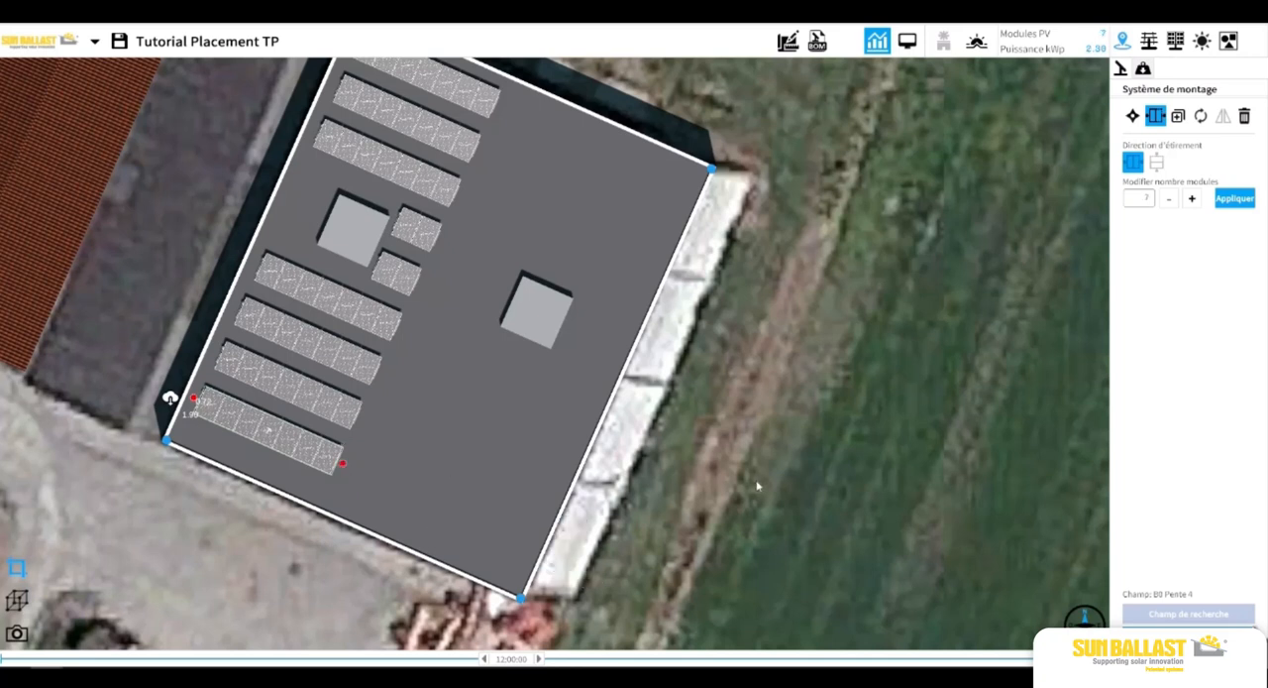
click(419, 467)
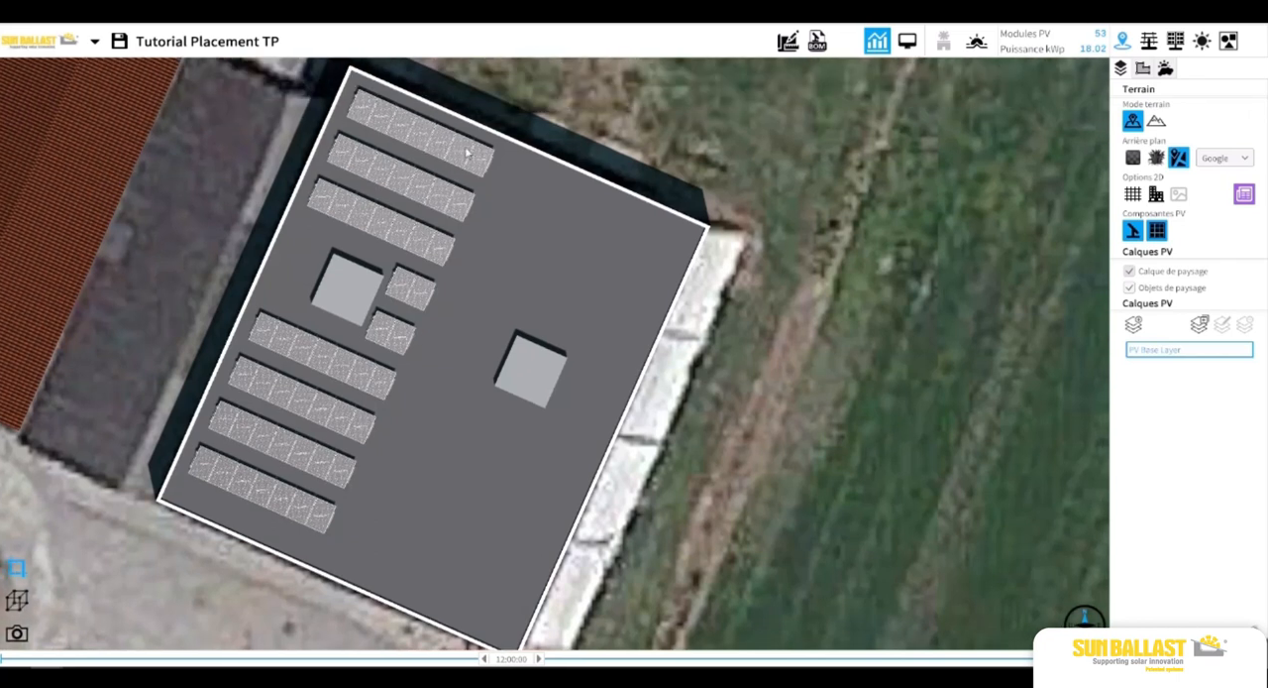
Duplicate the top row about 11.77 m along its axis toward the opposite roof edge and extend the copy inward to ten modules.
click(456, 139)
click(1175, 116)
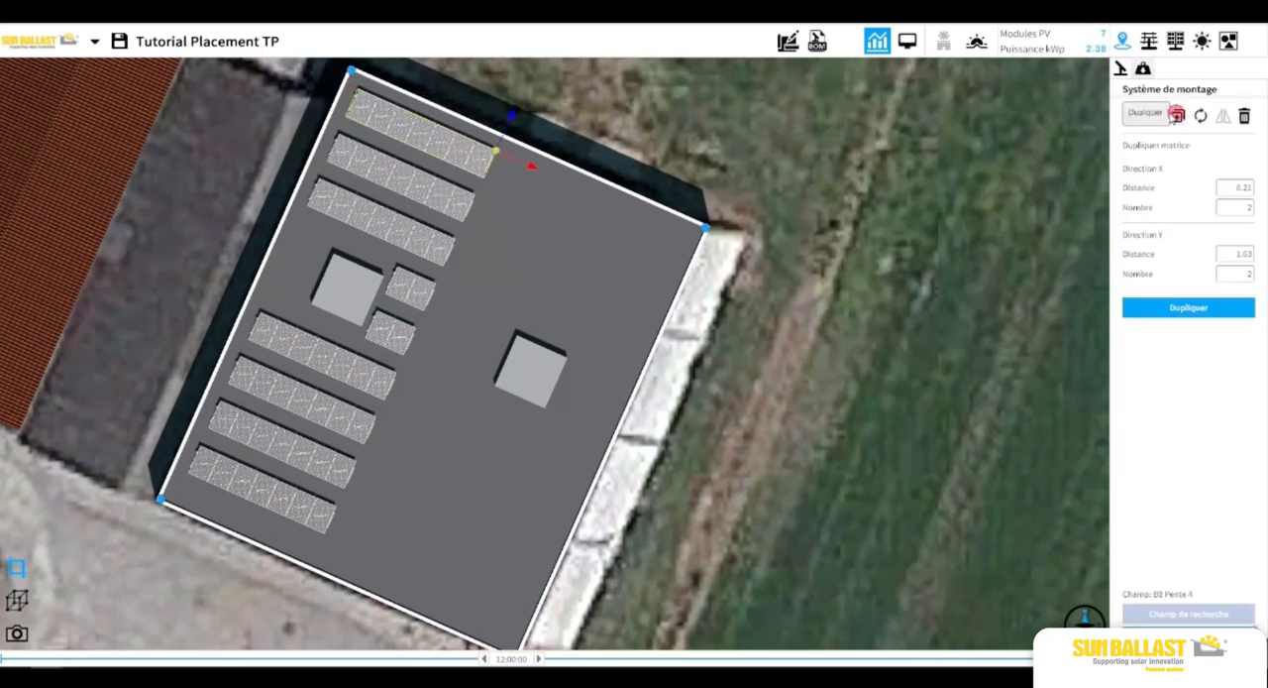
drag(555, 181, 719, 300)
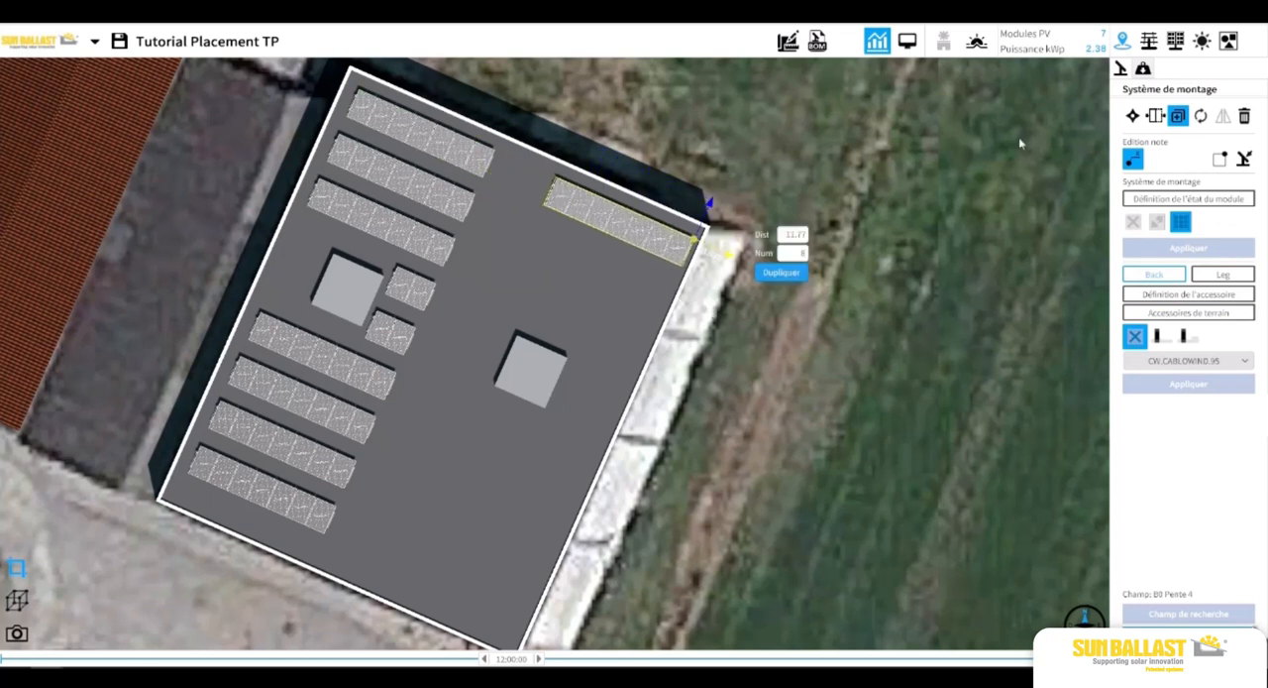
click(1155, 116)
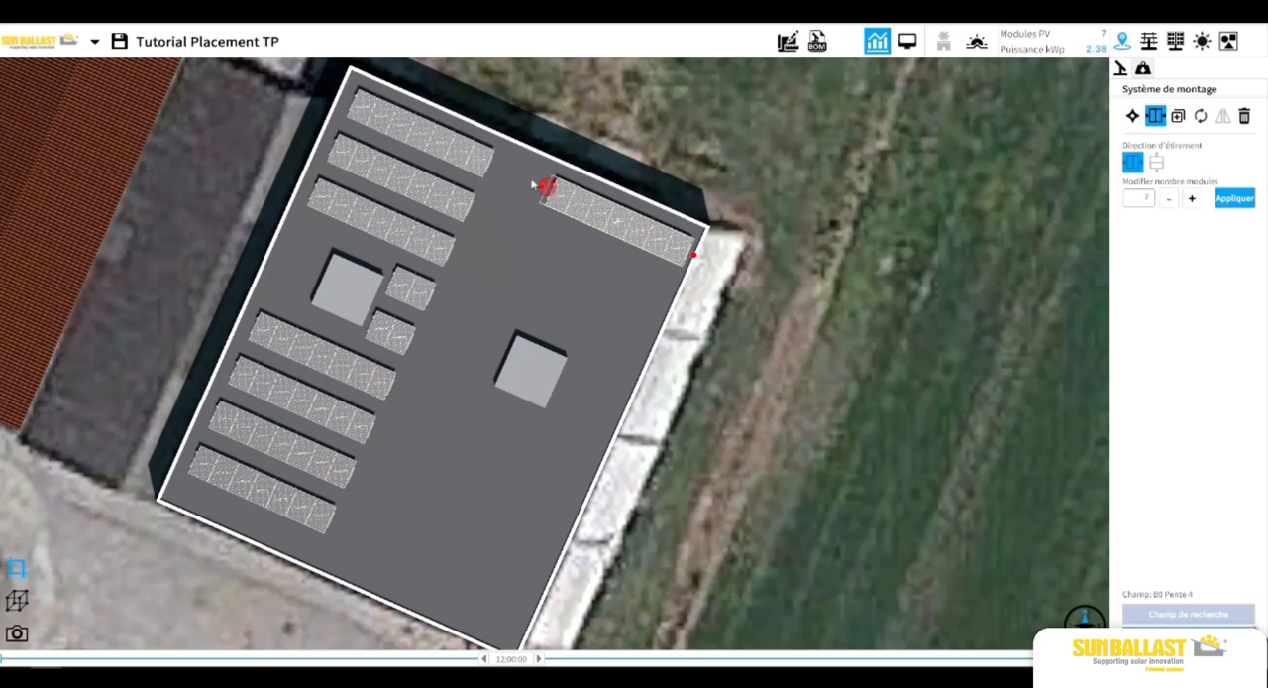
drag(542, 187, 491, 163)
click(645, 121)
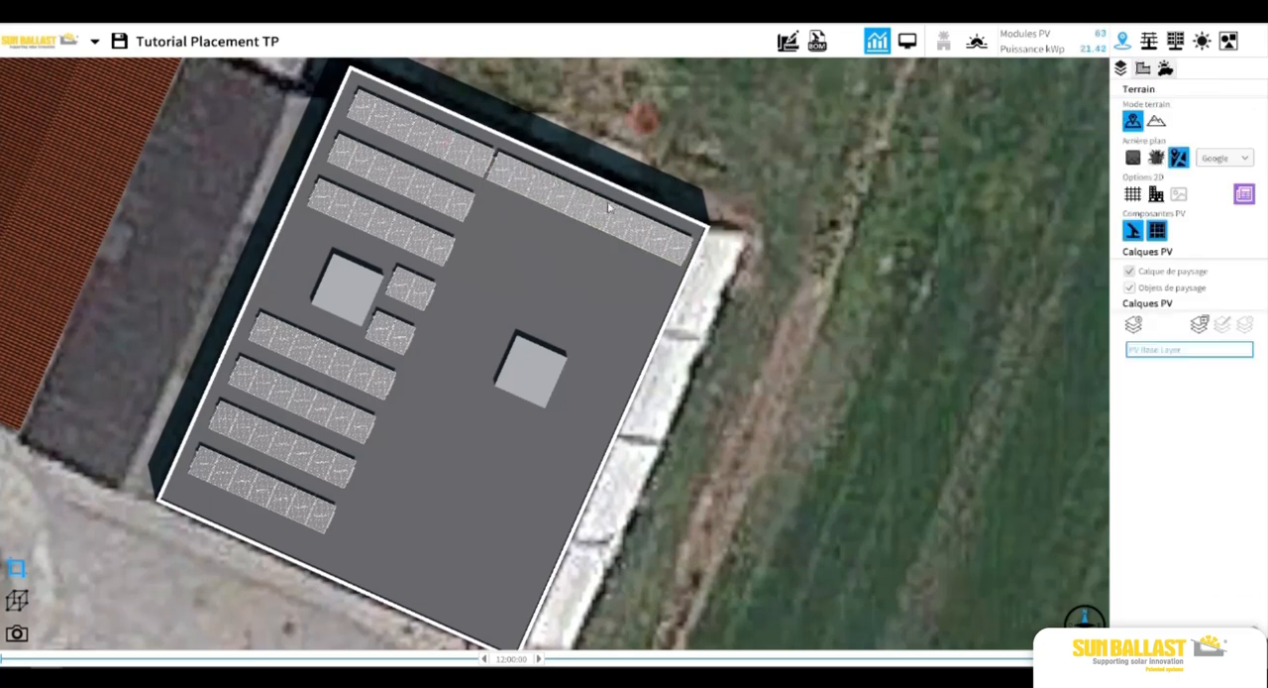
Duplicate the ten-module row down the right half of the roof to make nine rows.
click(560, 206)
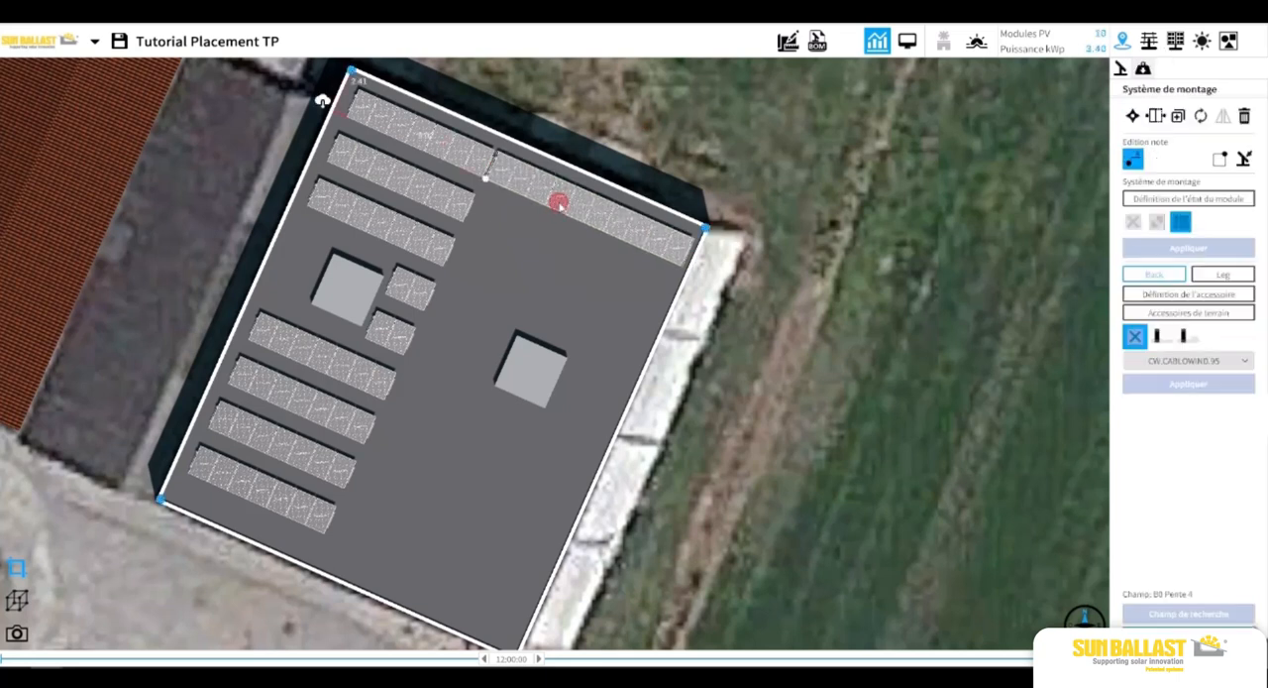
click(1133, 116)
click(1177, 116)
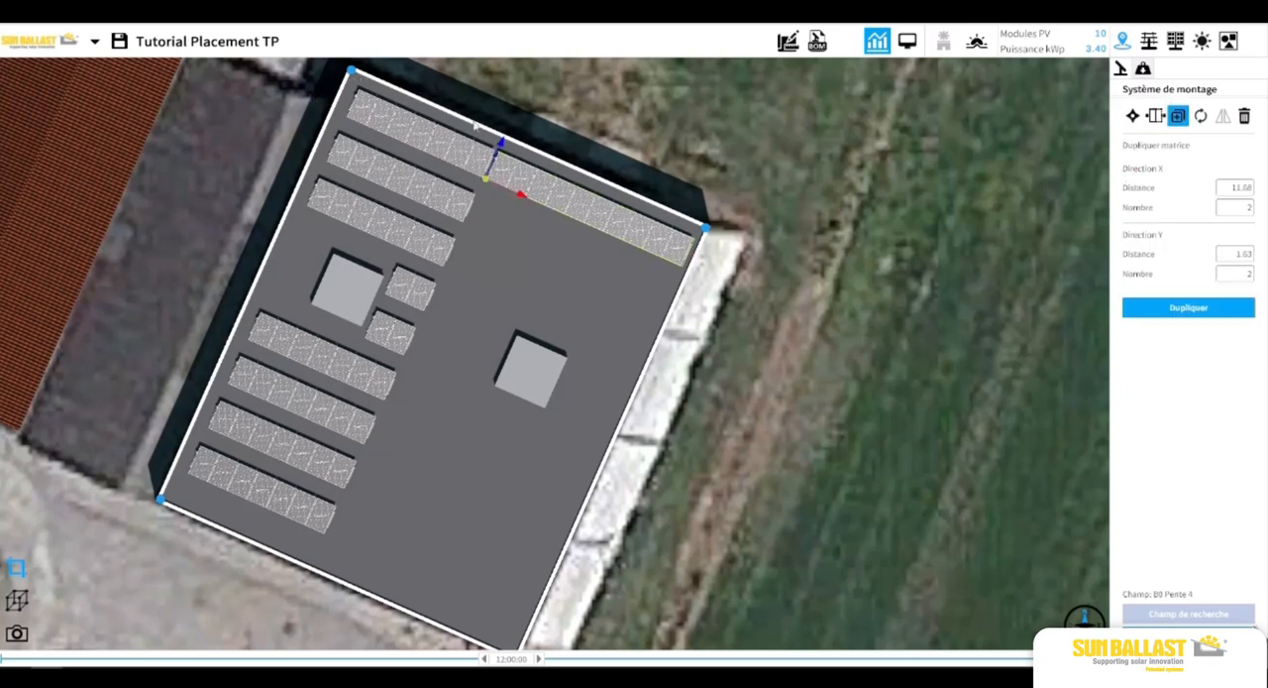
drag(501, 144, 491, 191)
click(520, 147)
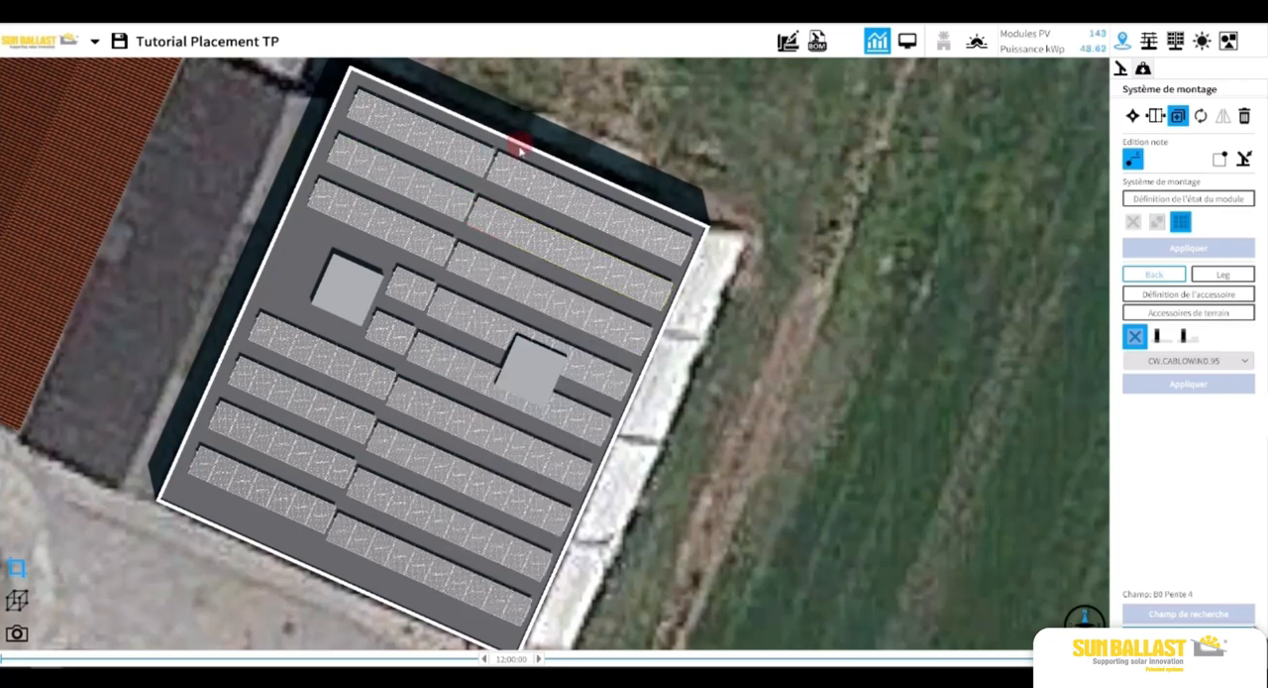
click(772, 180)
Move the lowest ten-module row 0.186 m up the roof to line up with the adjacent seven-module row.
drag(549, 430, 535, 271)
scroll(303, 389, up, 3)
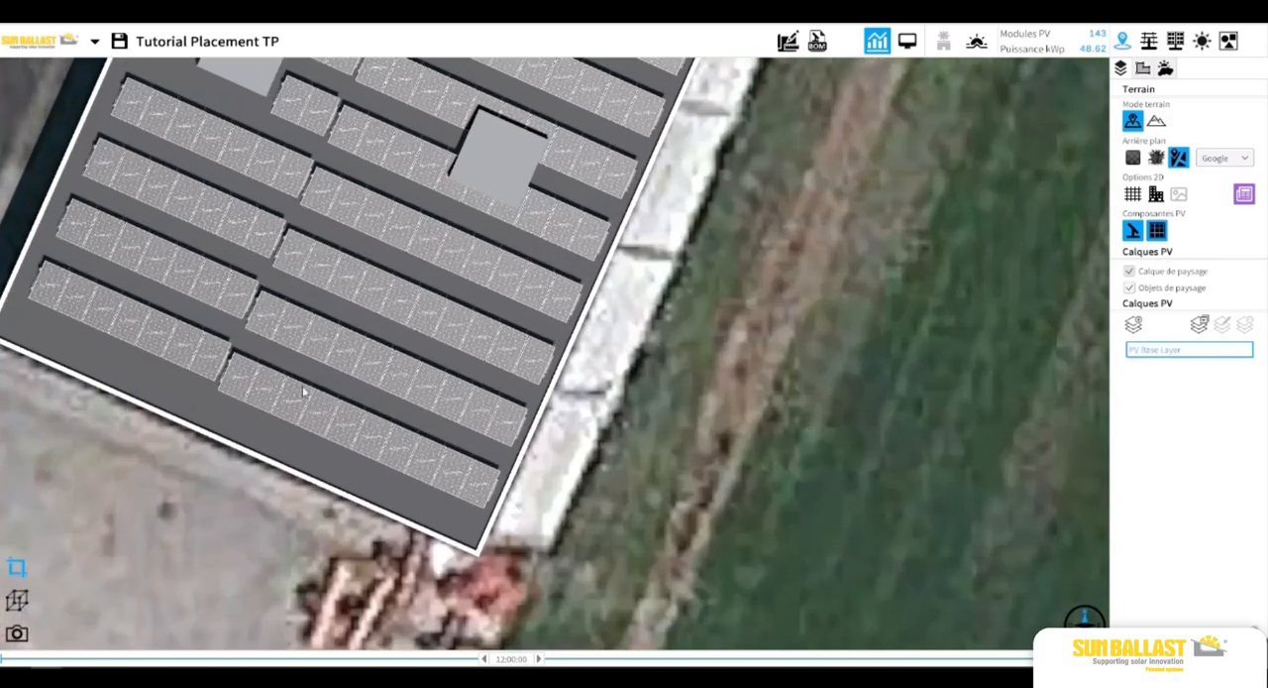
click(268, 394)
scroll(238, 386, up, 2)
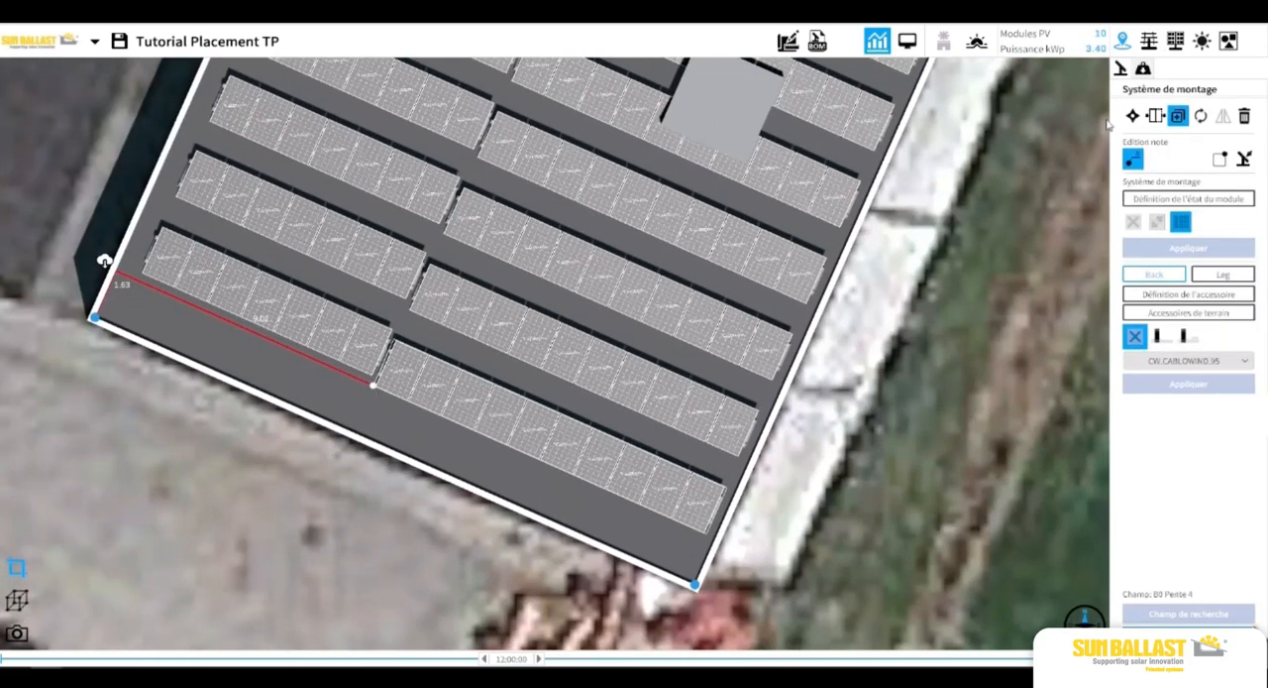
click(1130, 114)
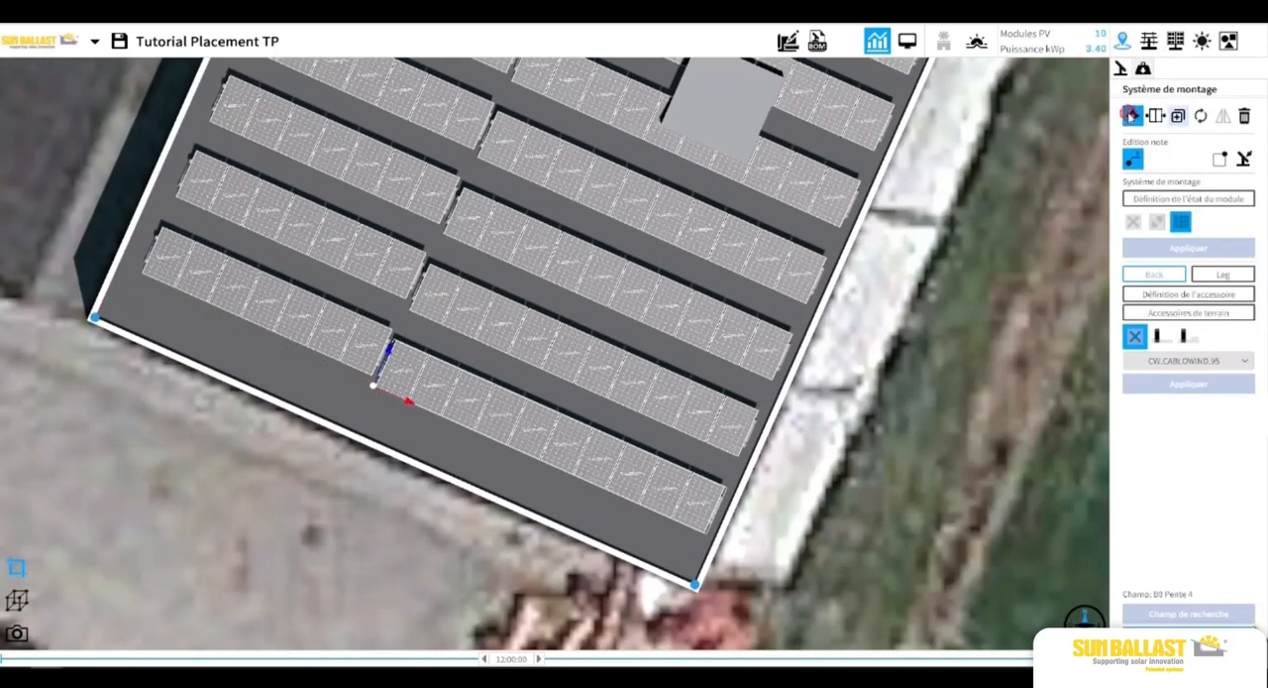
drag(396, 349, 409, 353)
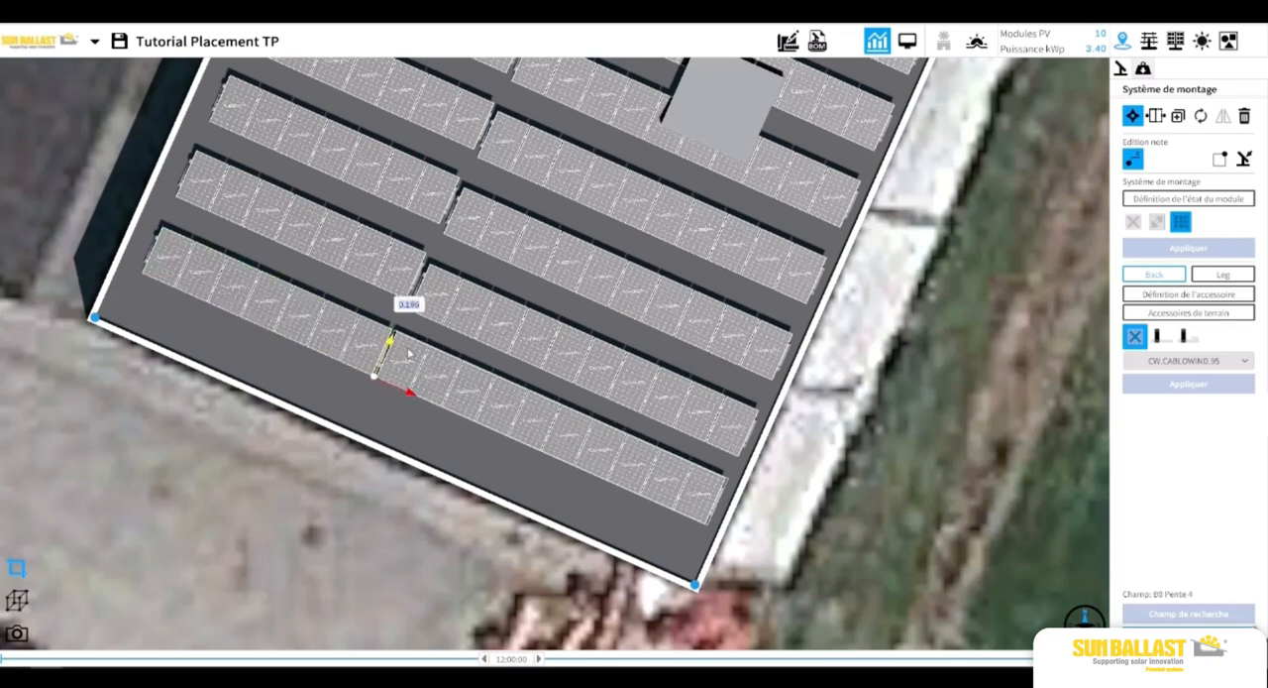
Move the ten-module rows above the lowest one up to align with their seven-module neighbours, the fourth from the bottom by 0.140 m.
click(503, 320)
drag(444, 231, 453, 187)
click(819, 347)
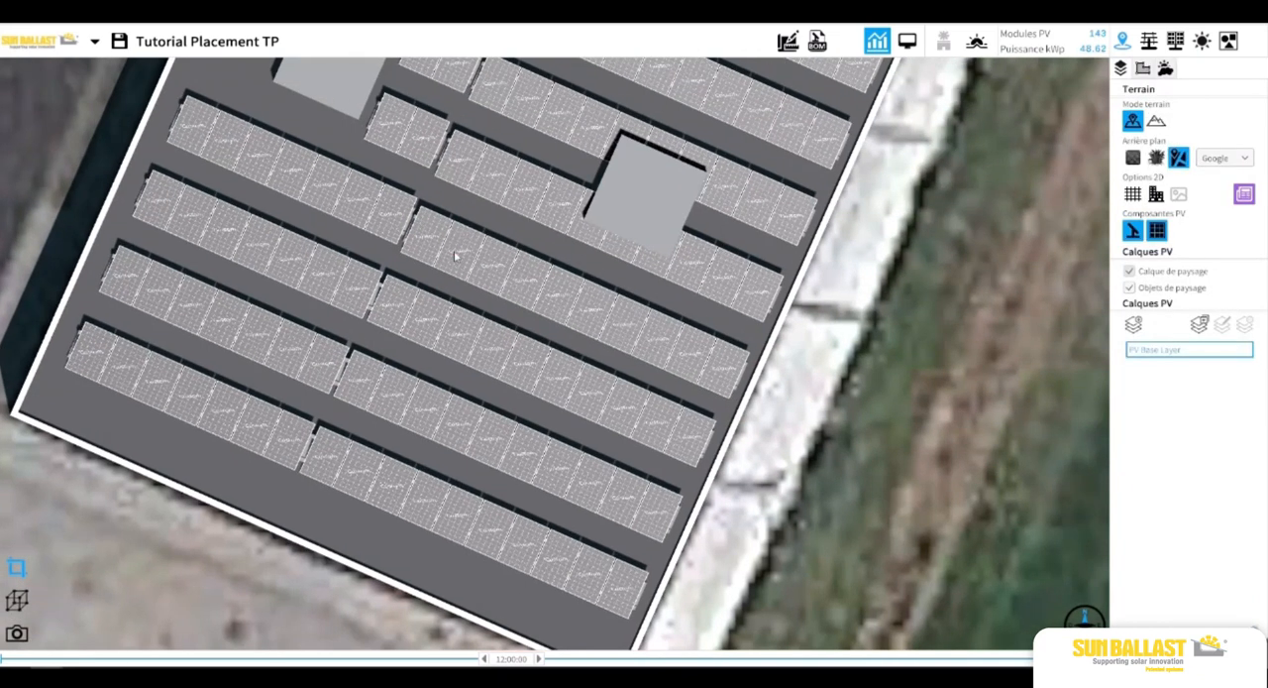
click(453, 248)
drag(417, 212, 418, 211)
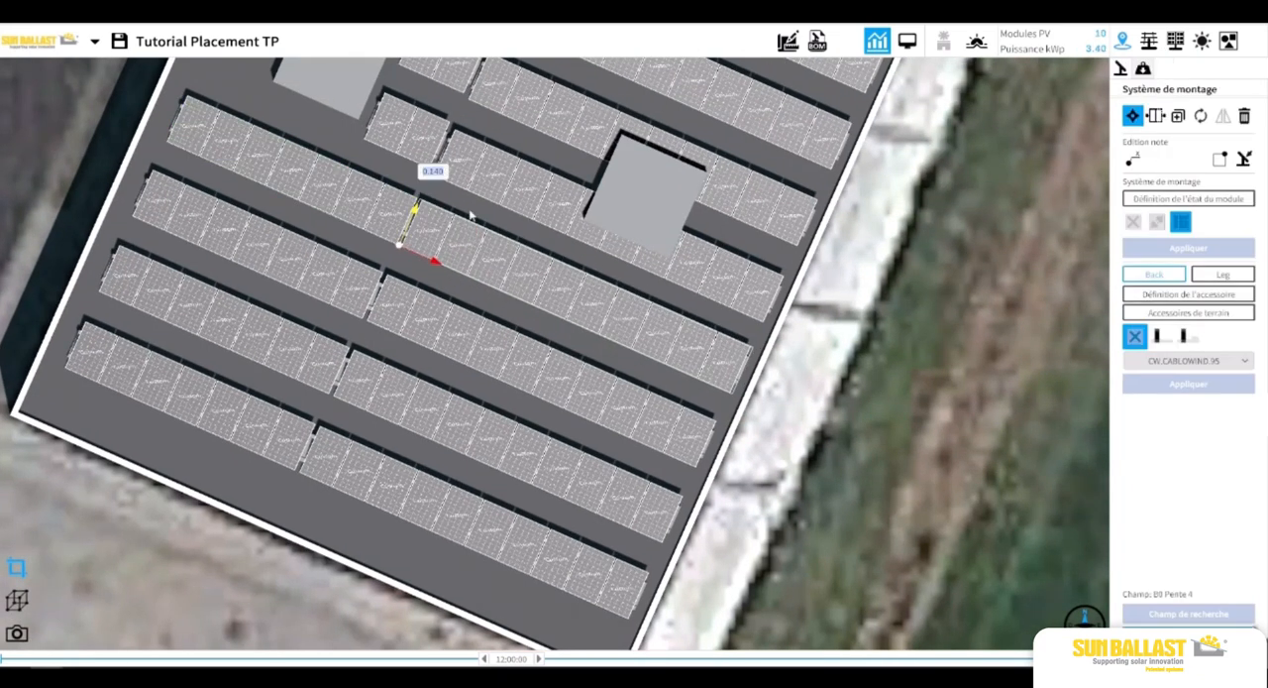
Shorten the row crossing the lower part of the right obstacle to four modules and move it 0.073 m up the roof.
click(424, 314)
click(496, 186)
drag(963, 226, 828, 308)
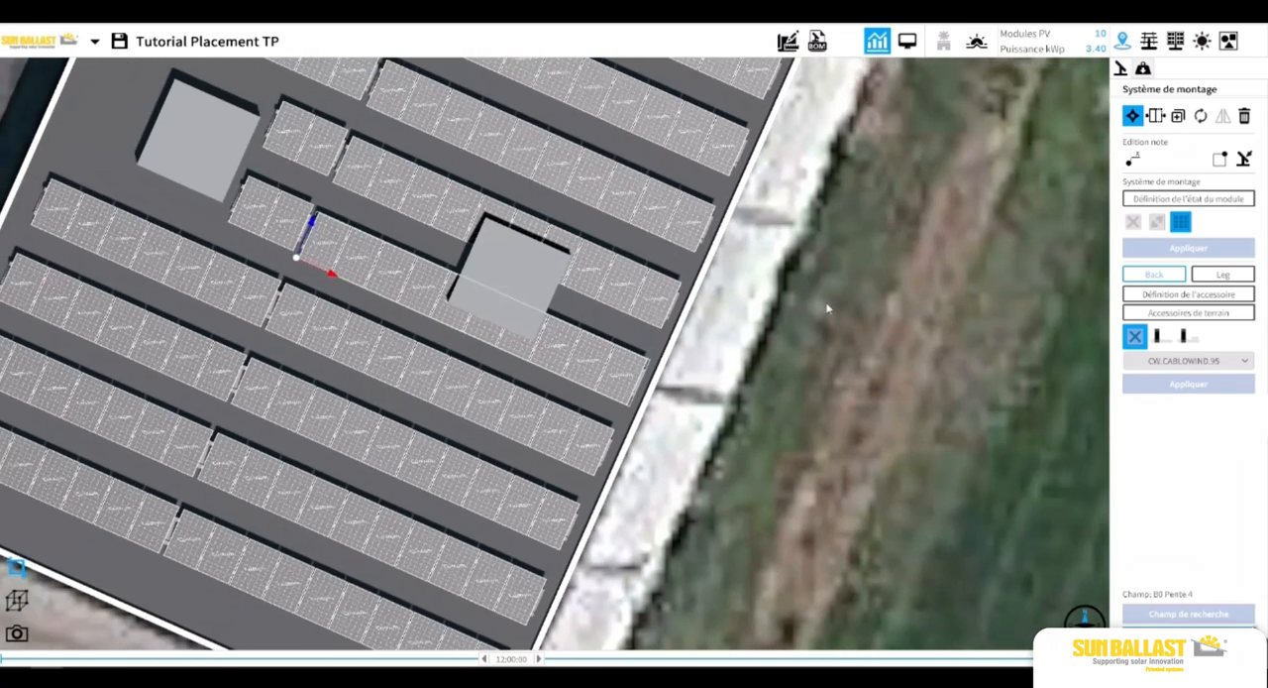
click(1155, 116)
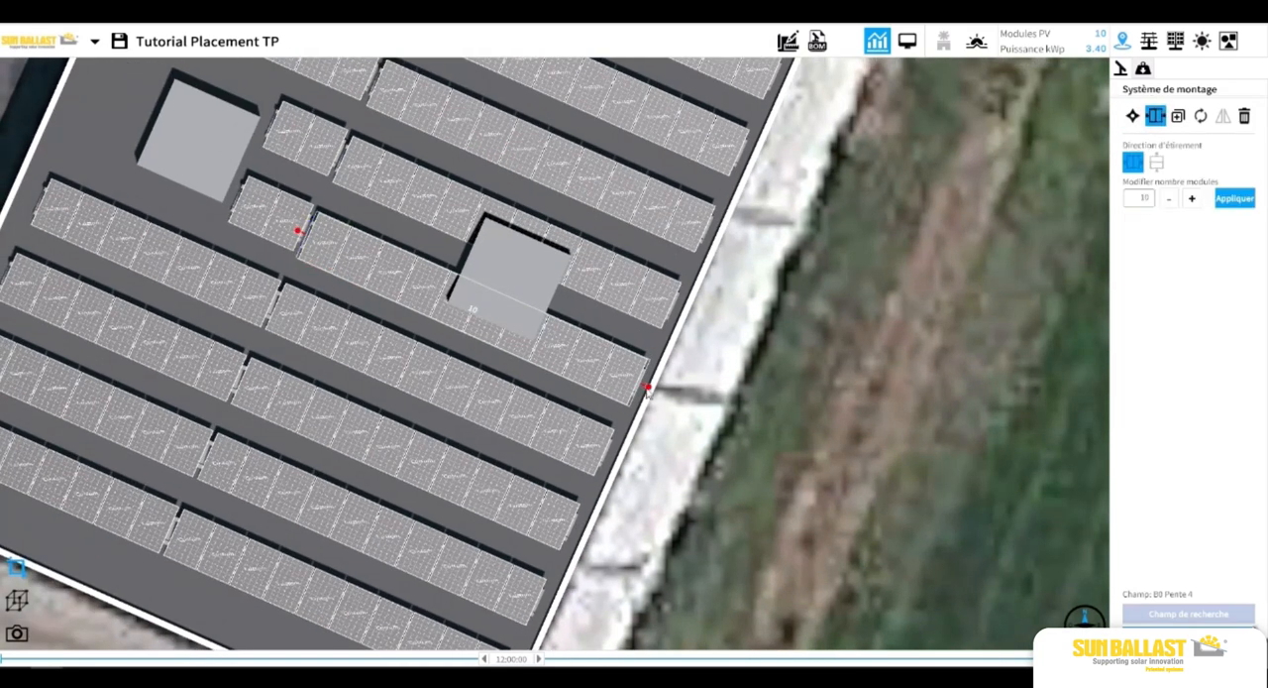
drag(646, 390, 389, 277)
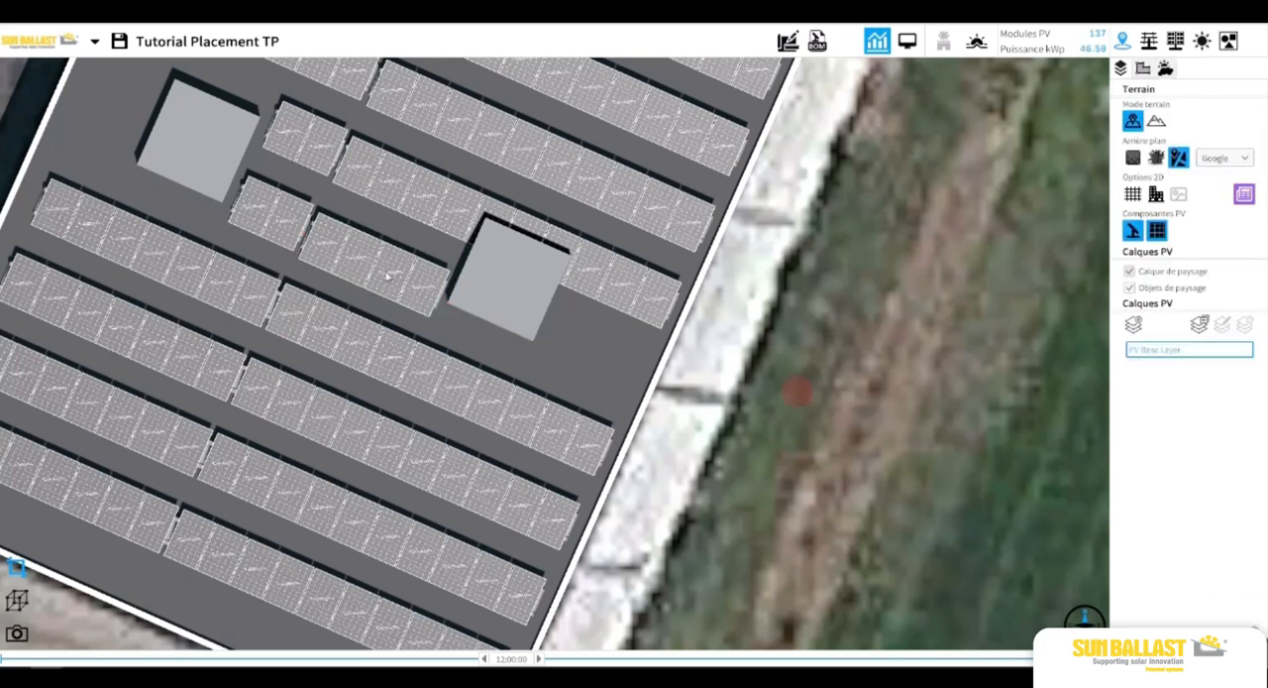
click(389, 277)
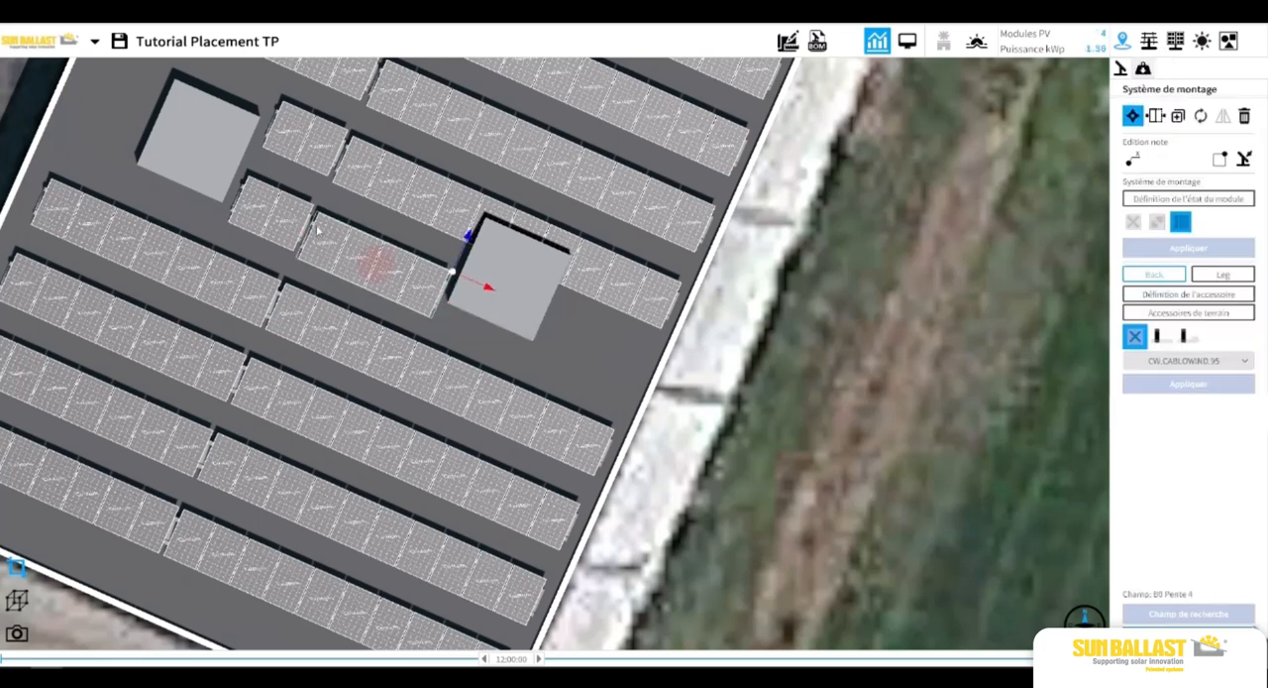
Shorten the row crossing the upper part of the right obstacle to four modules and move it slightly up to align with its neighbour.
click(413, 198)
click(1156, 115)
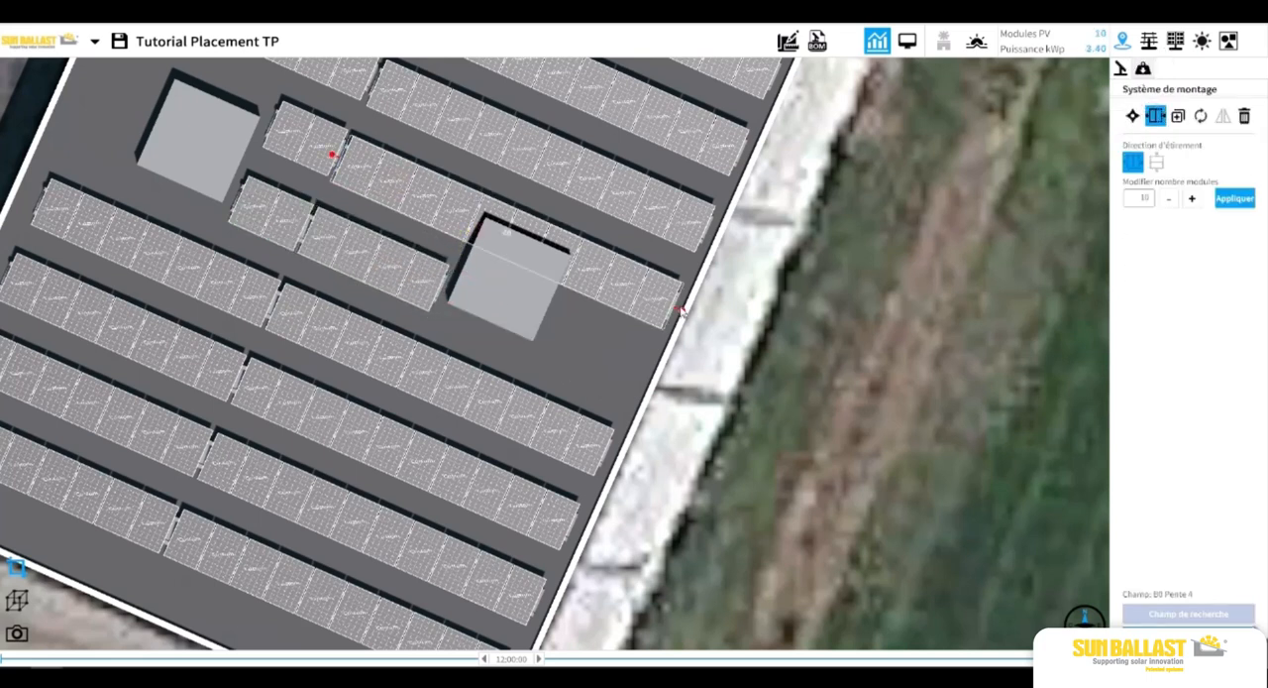
drag(680, 309, 482, 219)
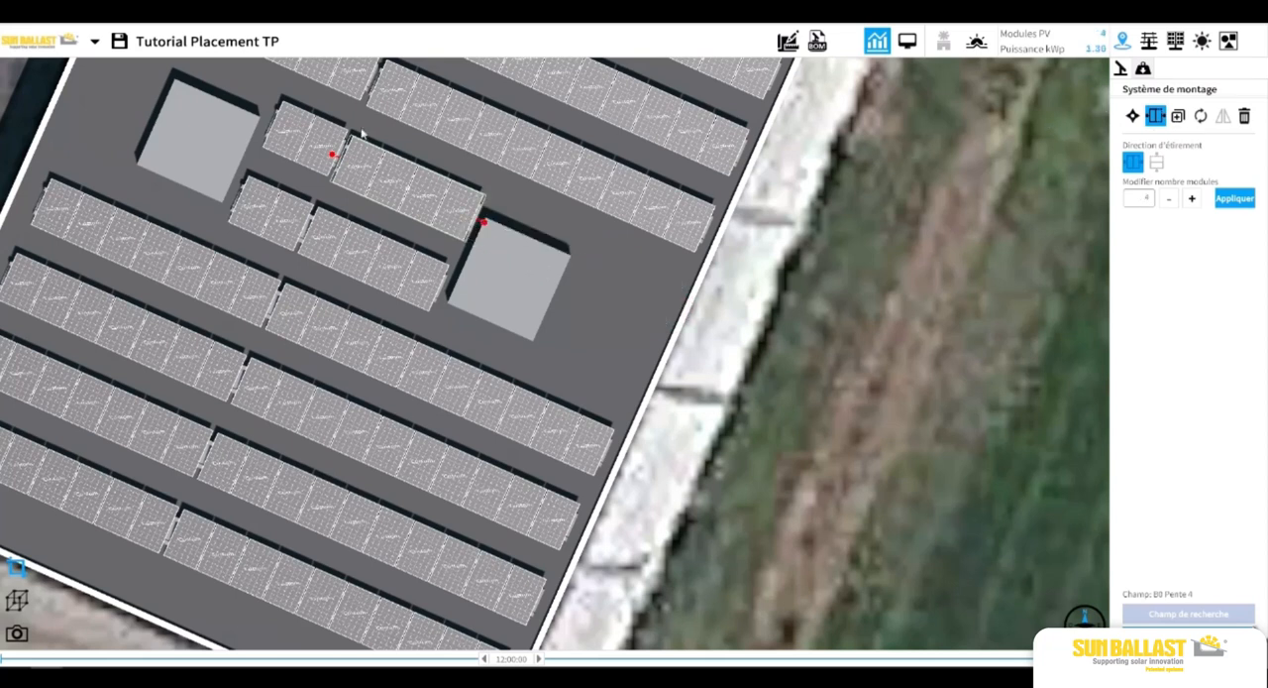
click(920, 252)
click(398, 171)
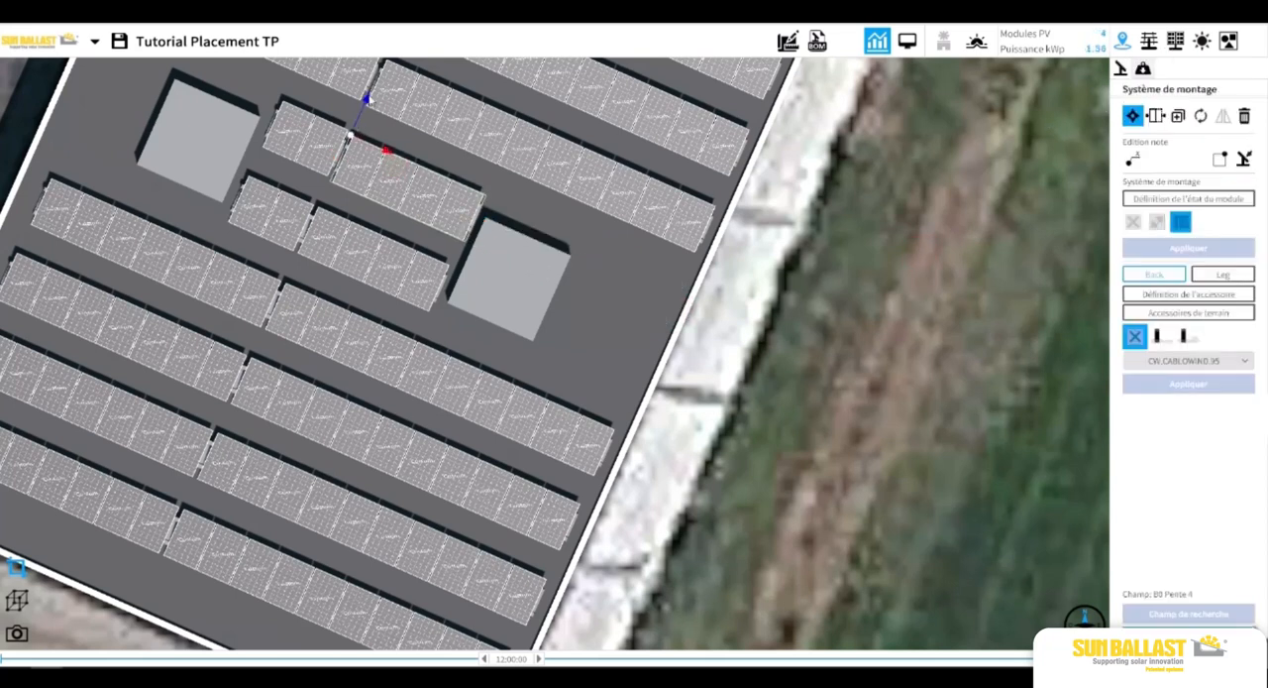
drag(369, 100, 371, 96)
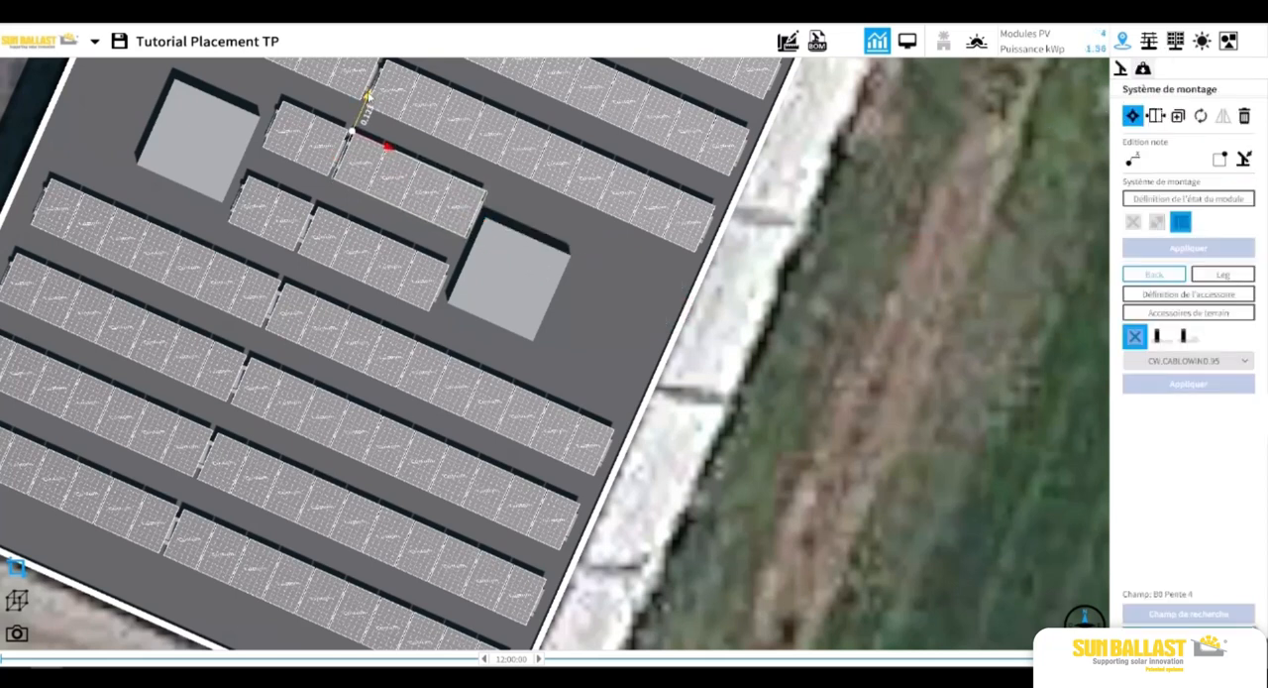
Align the ten-module row just above the obstacles with its neighbour, shifting it slightly up the roof and -0.030 m along its axis.
click(429, 150)
click(450, 121)
drag(453, 122, 449, 169)
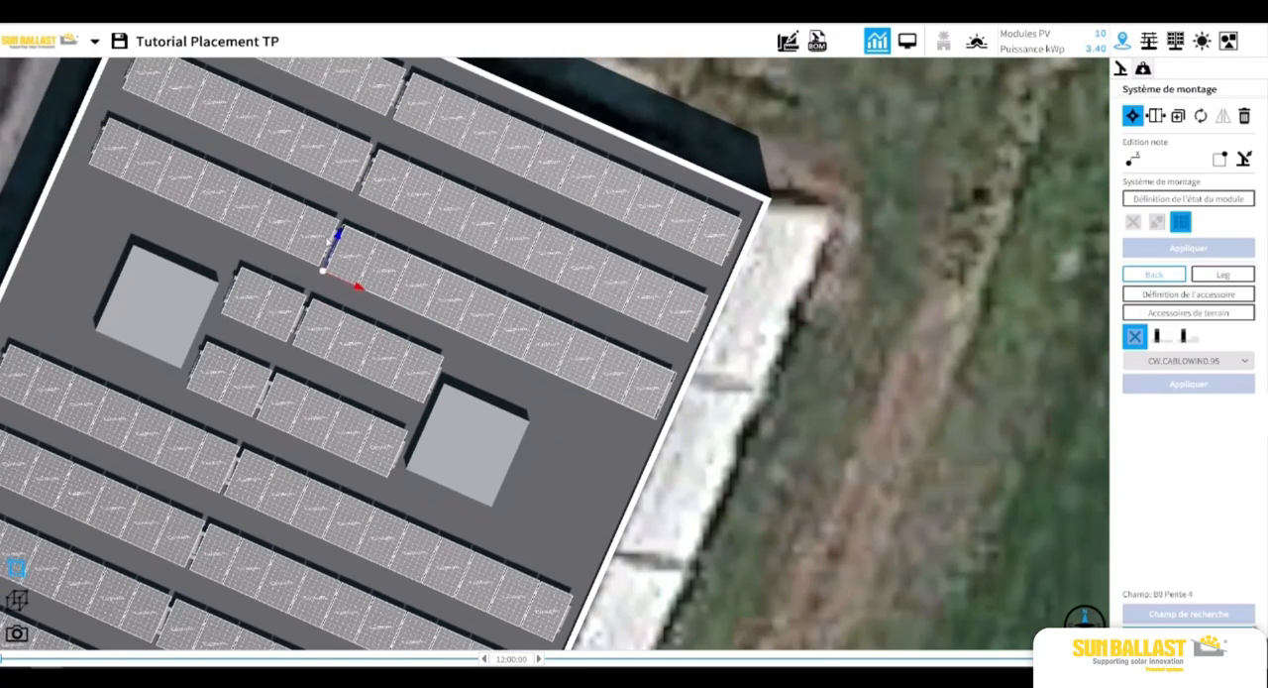
drag(339, 236, 339, 235)
drag(364, 287, 358, 287)
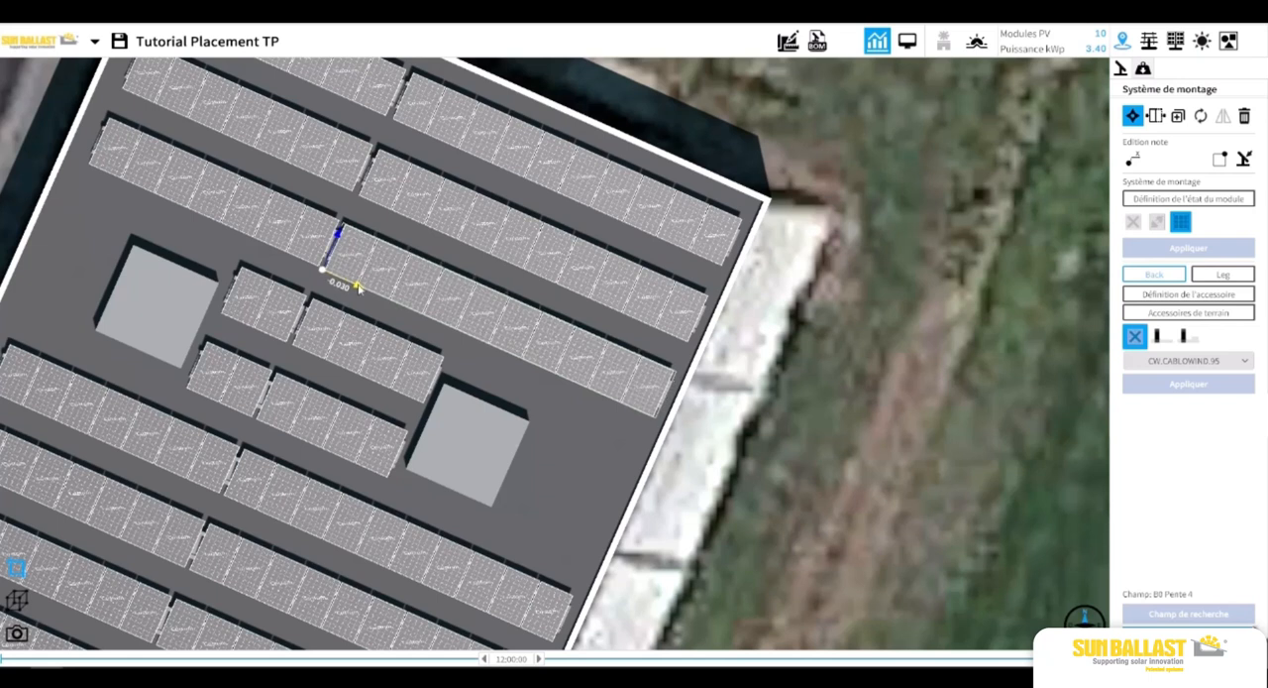
Move the second ten-module row from the roof's upper edge slightly up to align with the adjacent seven-module row.
click(748, 414)
scroll(483, 256, down, 1)
click(465, 235)
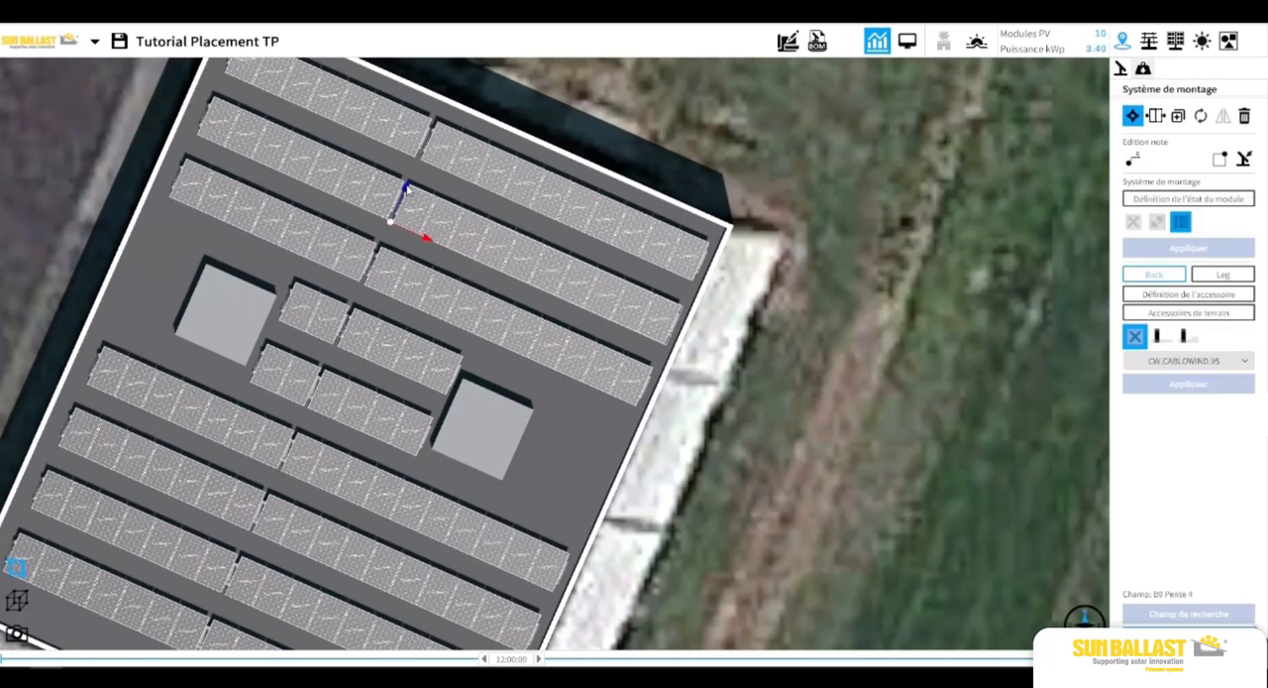
drag(405, 187, 406, 184)
click(722, 315)
scroll(722, 315, down, 4)
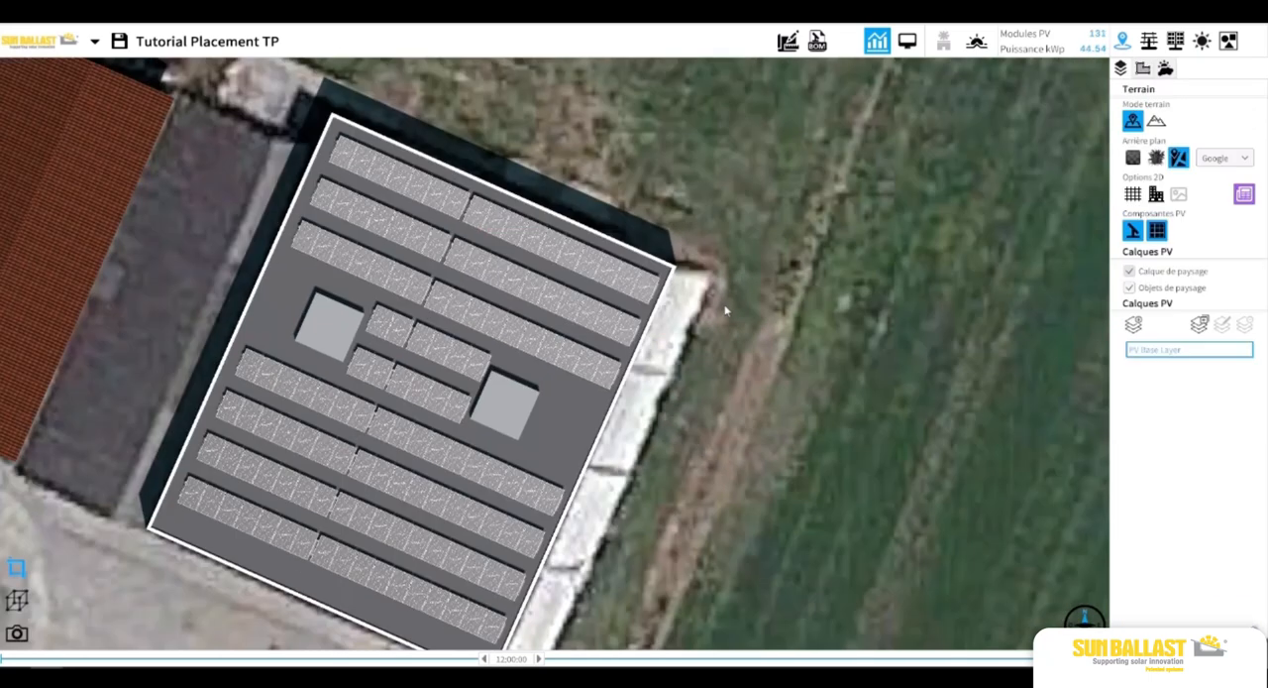
drag(699, 382, 735, 334)
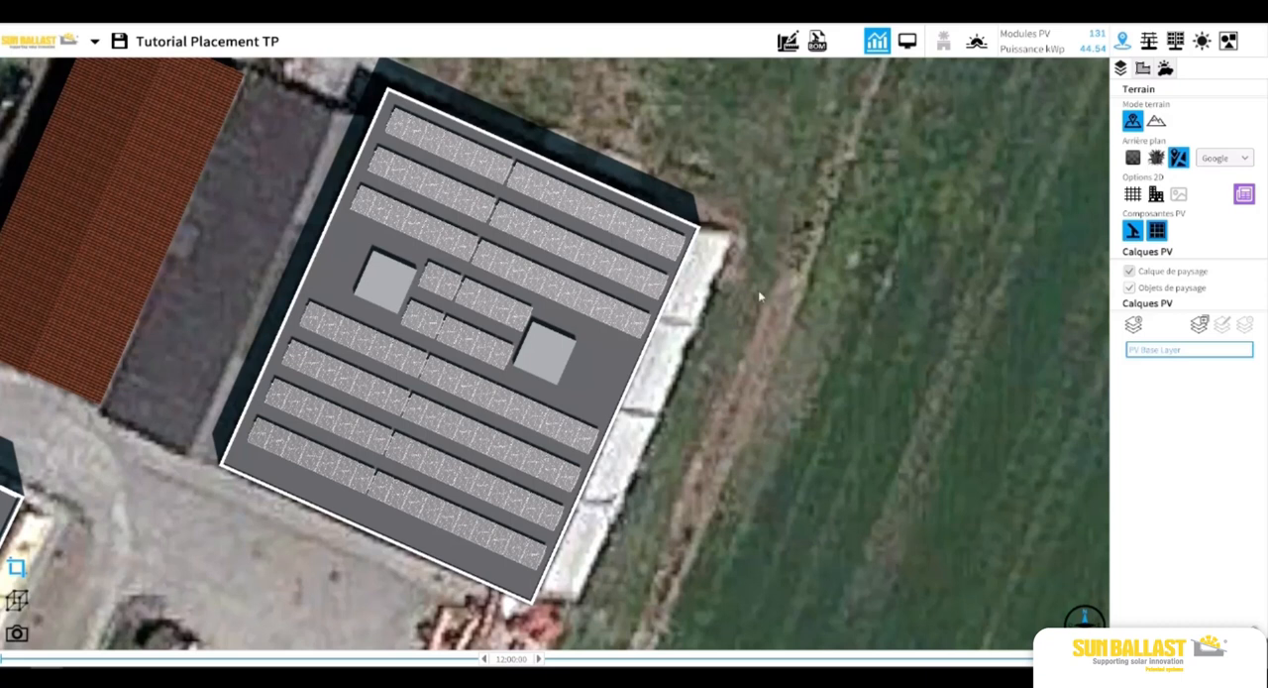
Add a new PV layer named EXEMPLE and make it the active layer.
click(1133, 324)
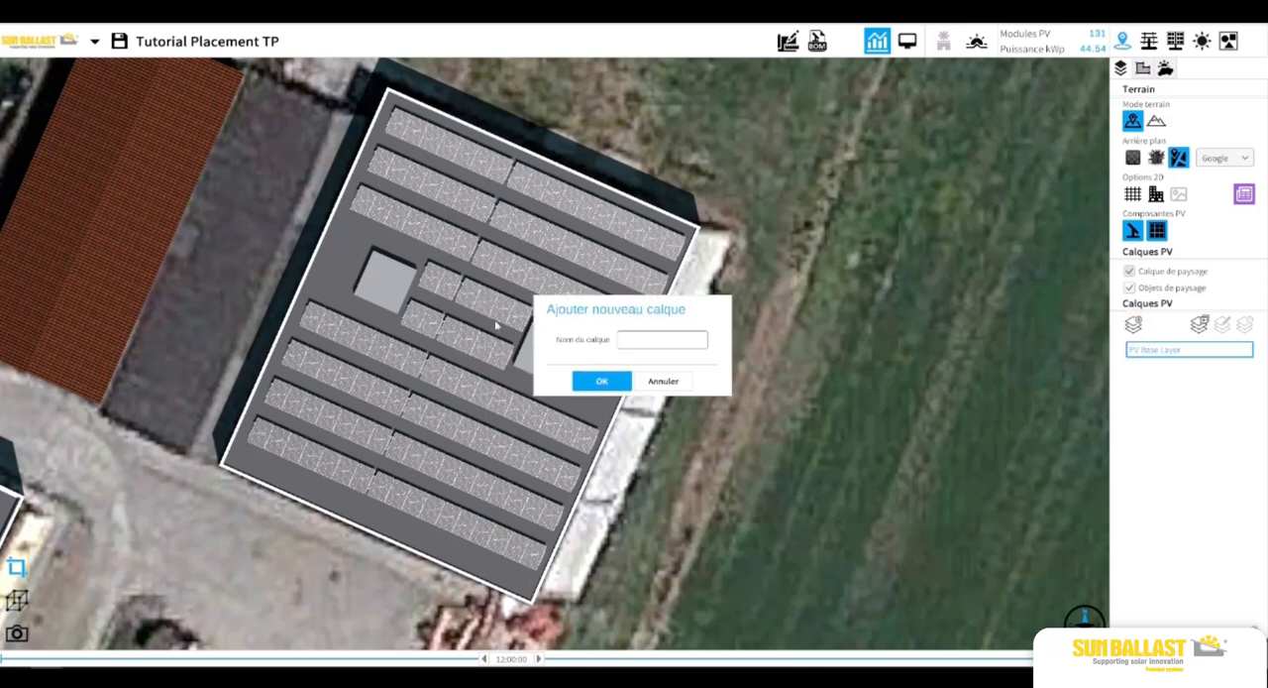
click(634, 339)
text(eX)
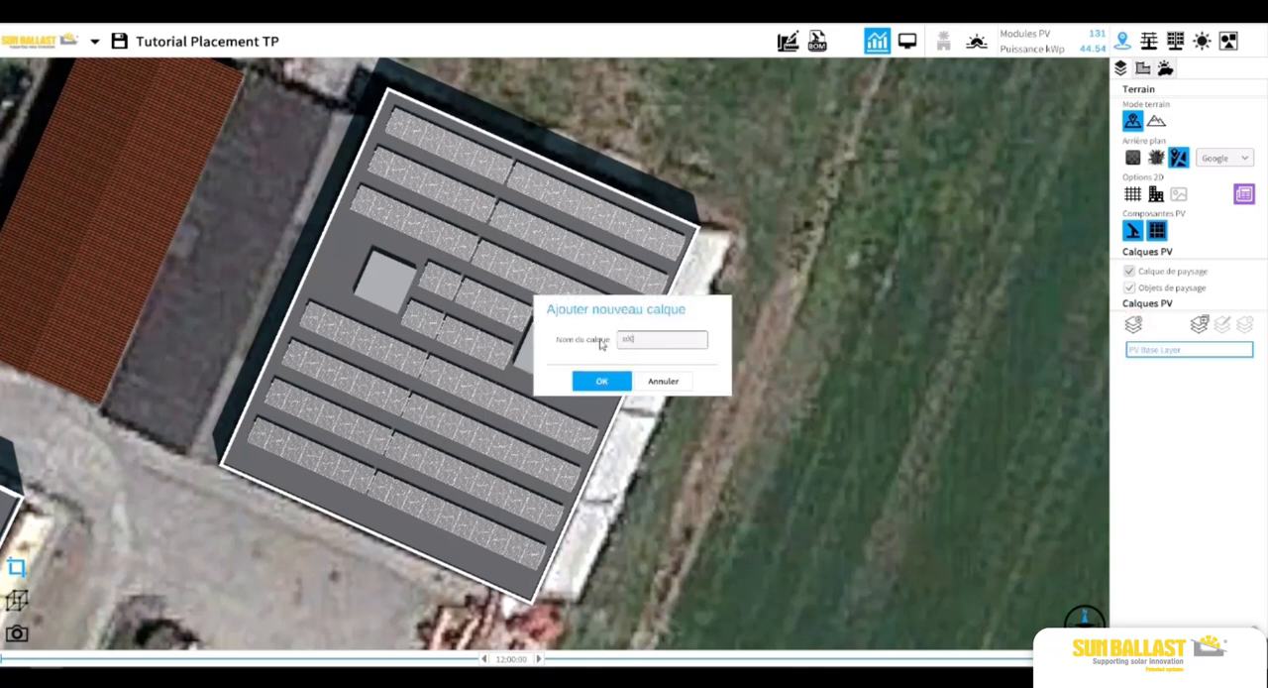
text(EMPKLE)
key(BackSpace)
key(BackSpace)
key(BackSpace)
key(BackSpace)
key(BackSpace)
key(BackSpace)
text(EXEMPLE)
click(609, 377)
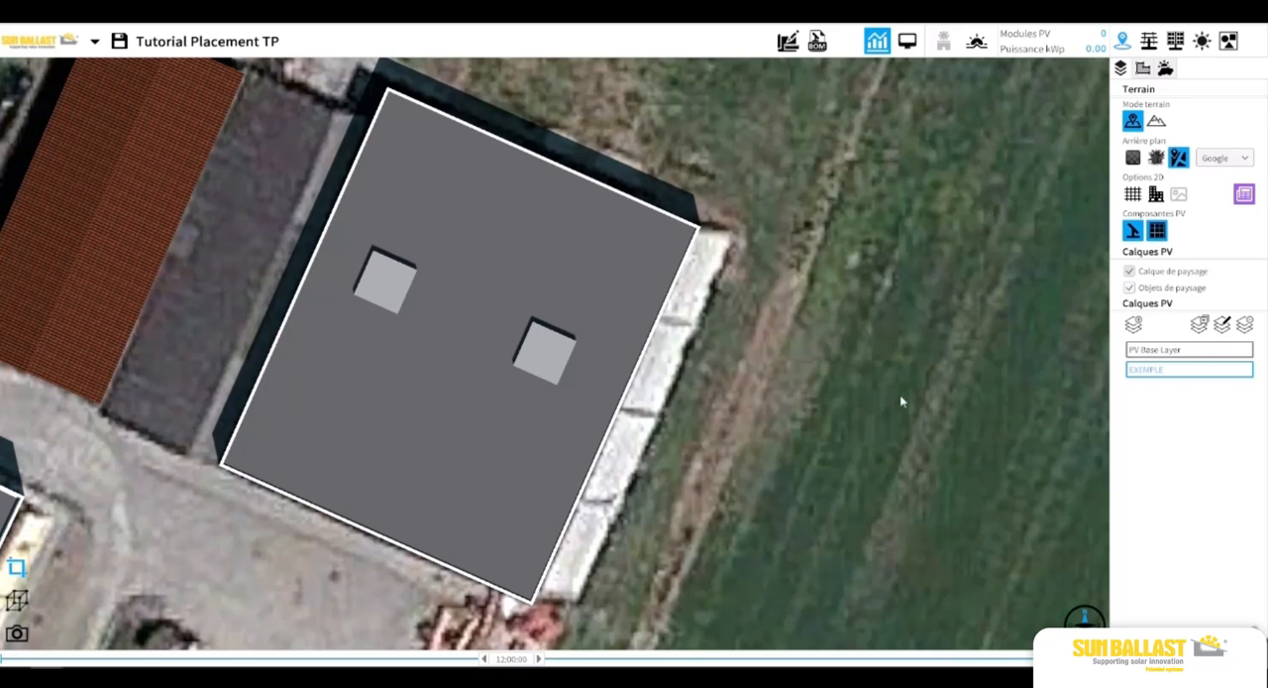
click(1210, 347)
click(1193, 369)
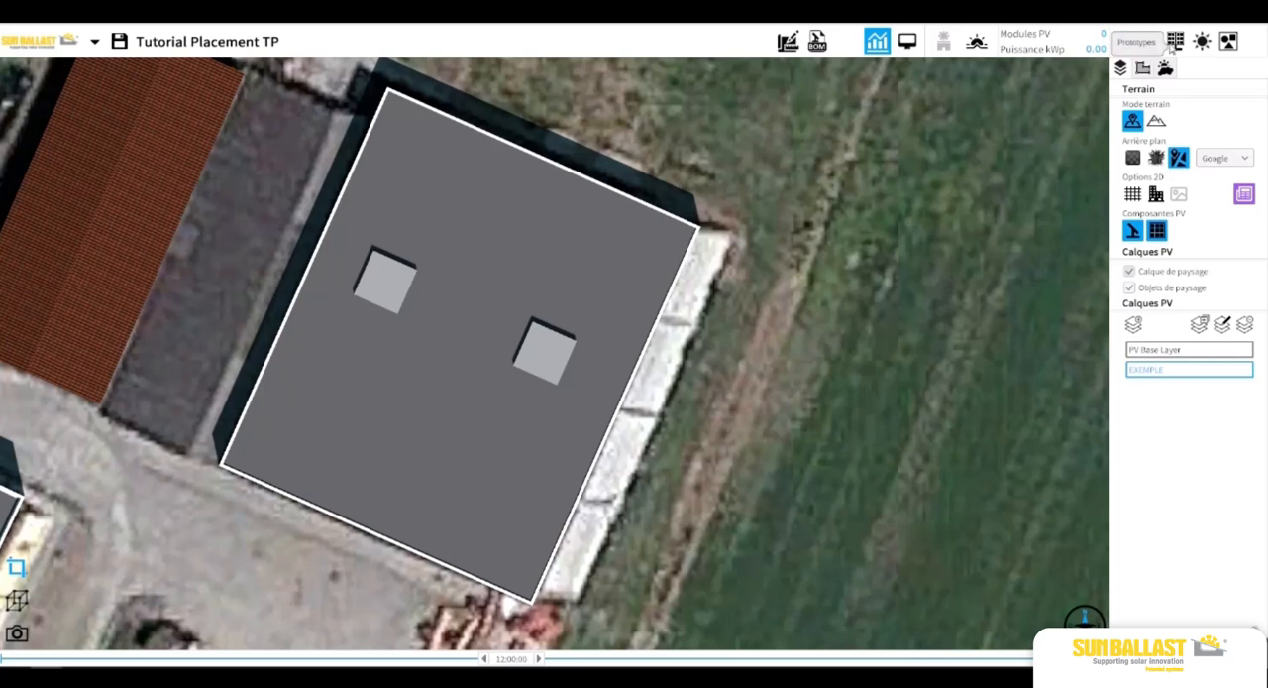
Start automatic module placement with the LEST 20° prototype and choose the flat roof as the field.
click(1149, 42)
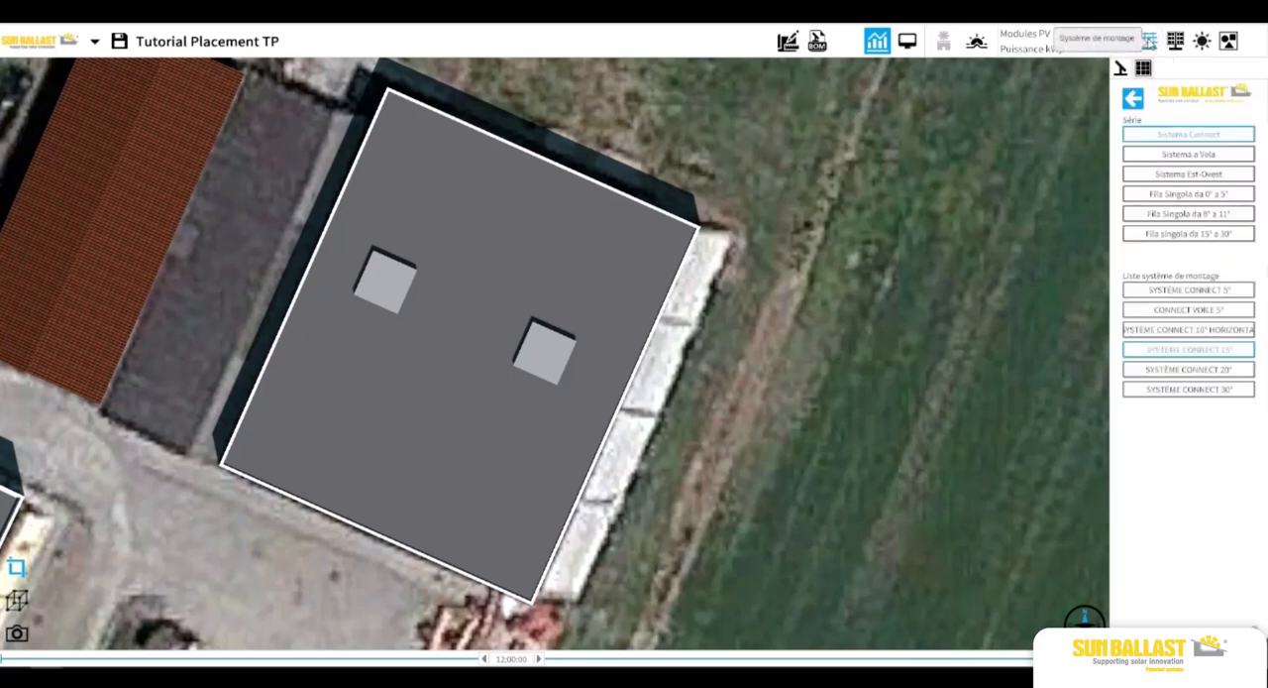
click(1135, 98)
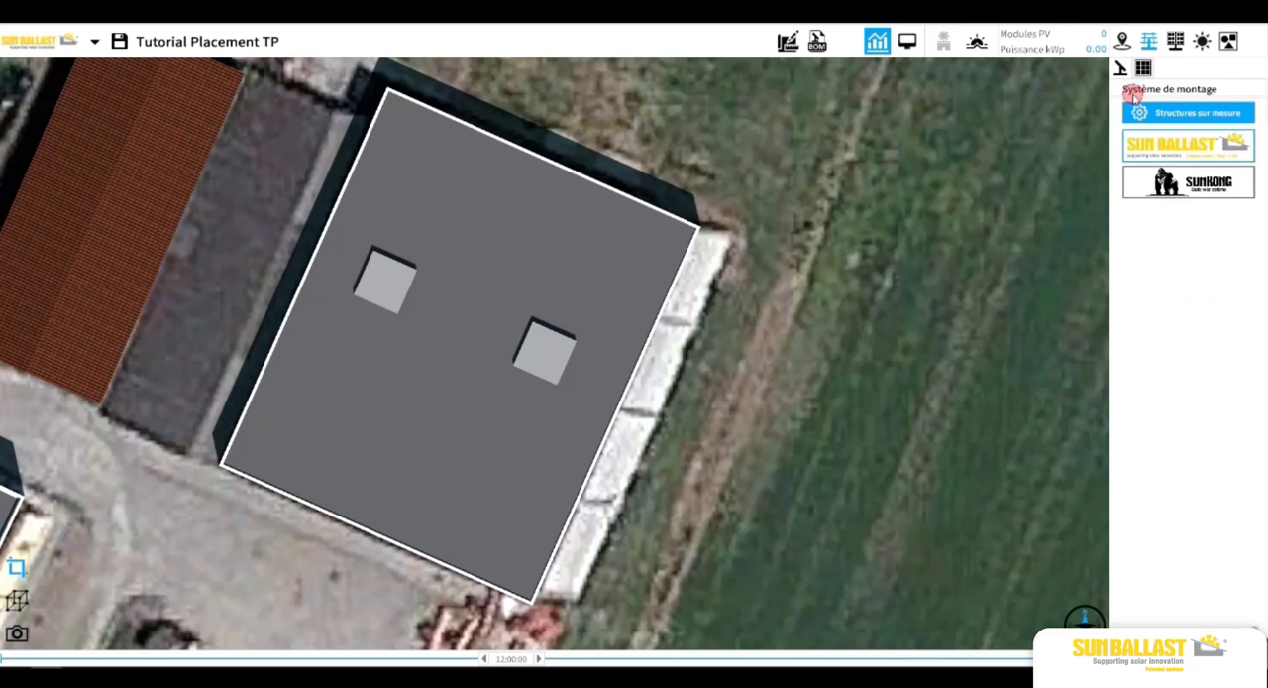
click(1175, 44)
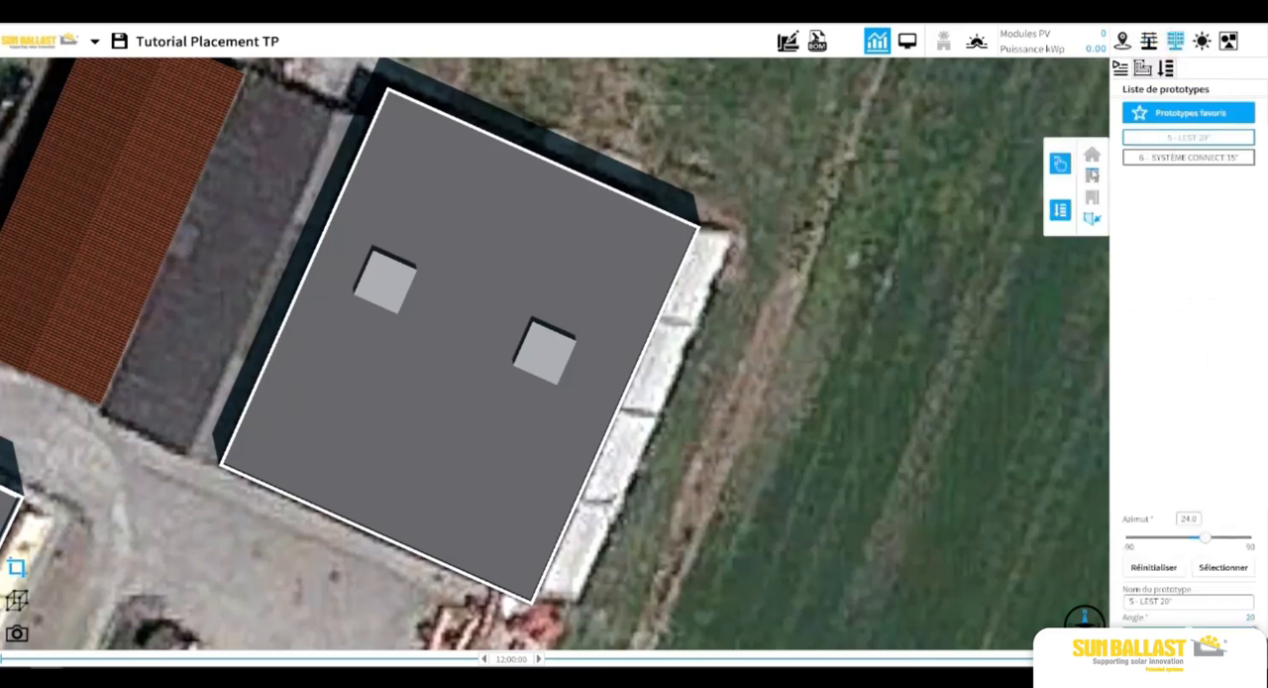
click(1058, 212)
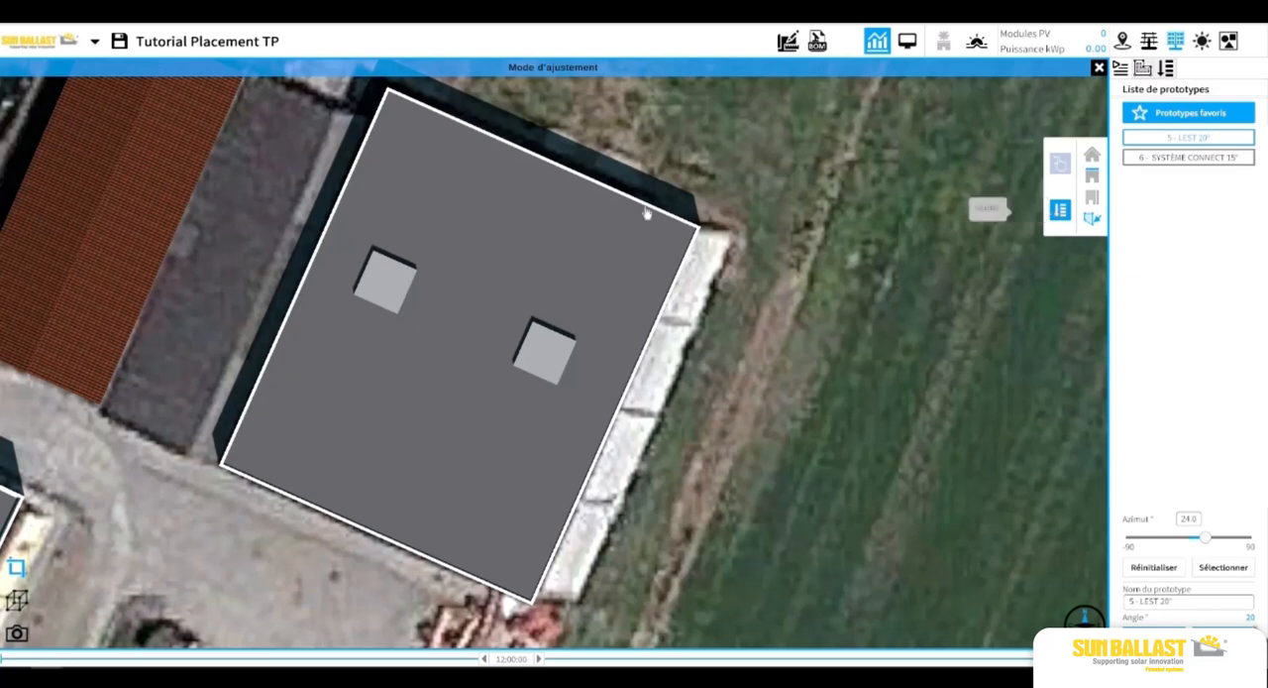
click(502, 212)
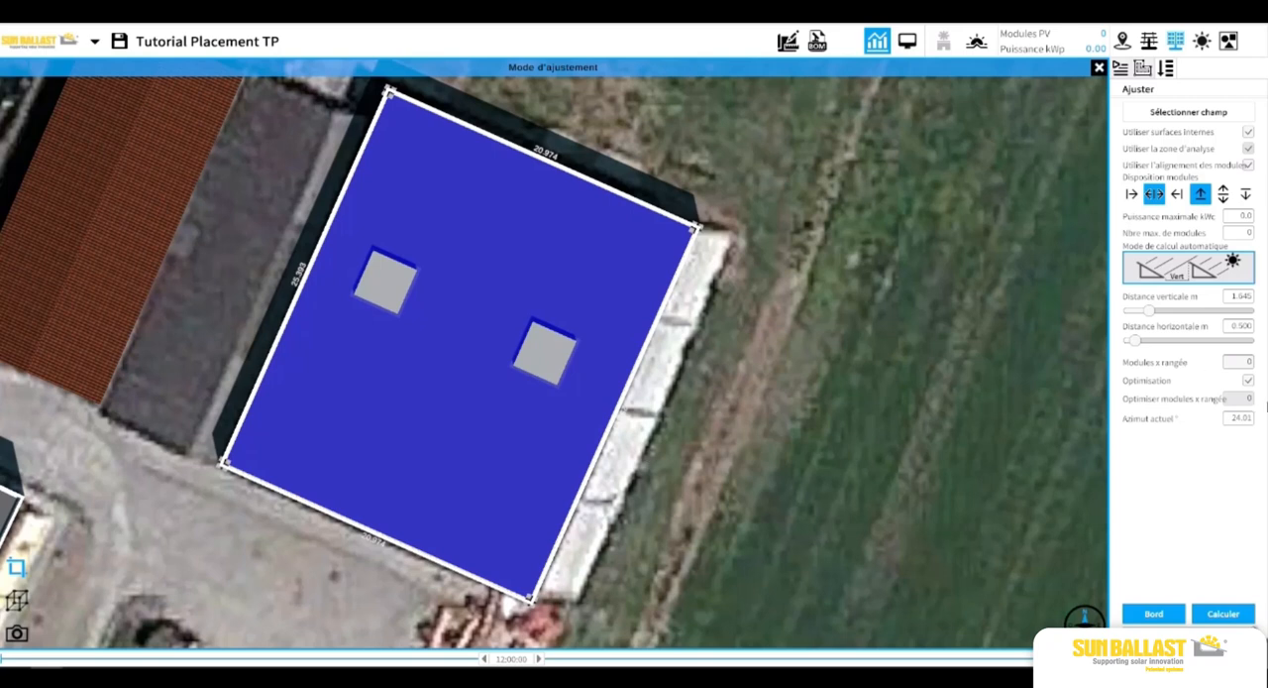
Orient the automatic layout to the roof's lower edge and calculate the LEST 20° module rows.
click(1167, 616)
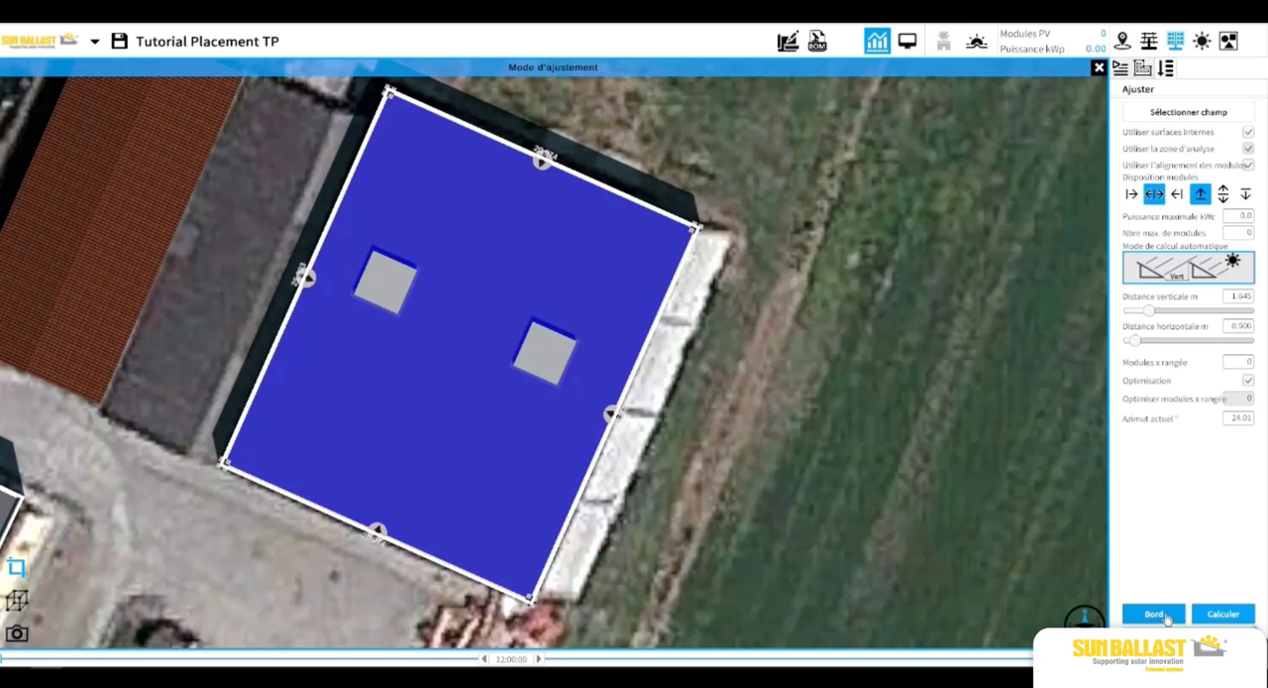
click(375, 533)
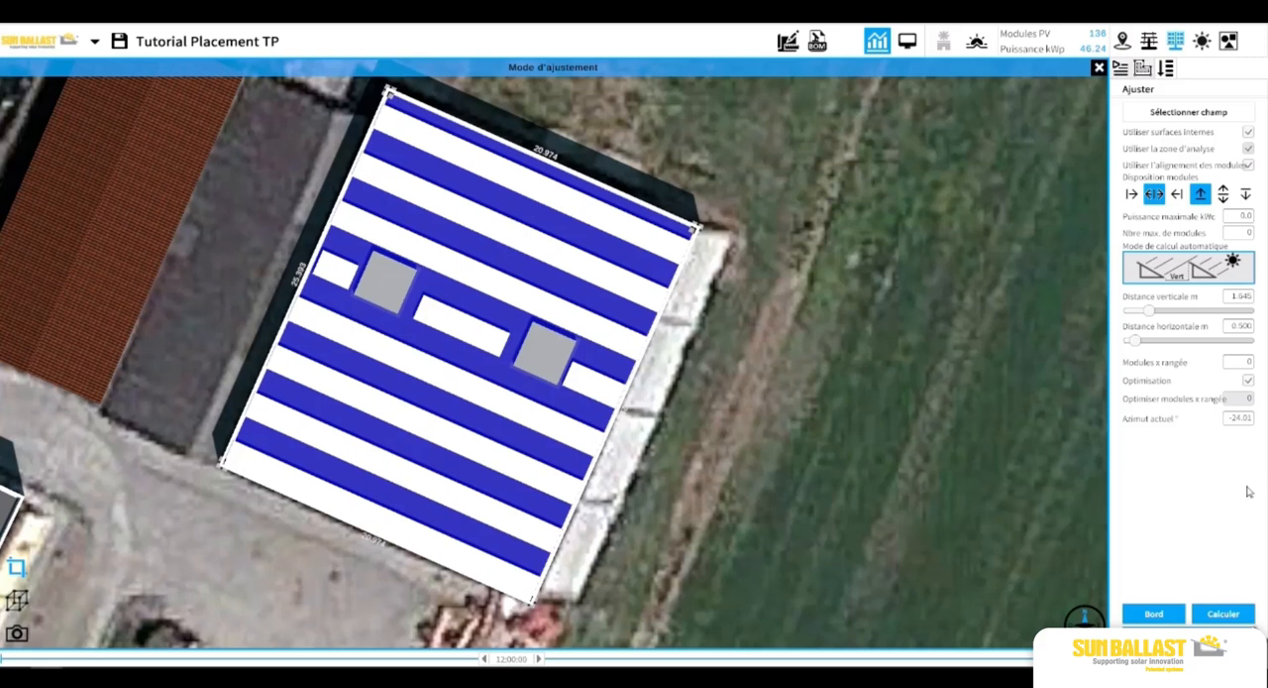
click(1223, 614)
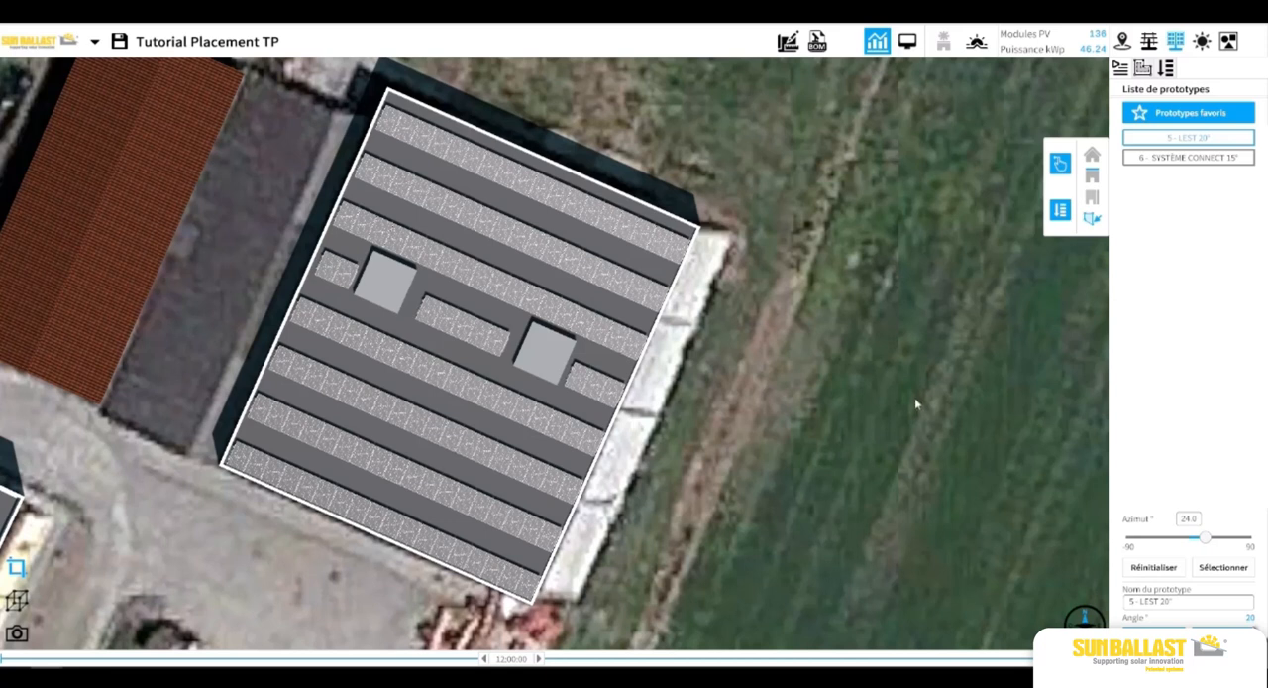
click(913, 398)
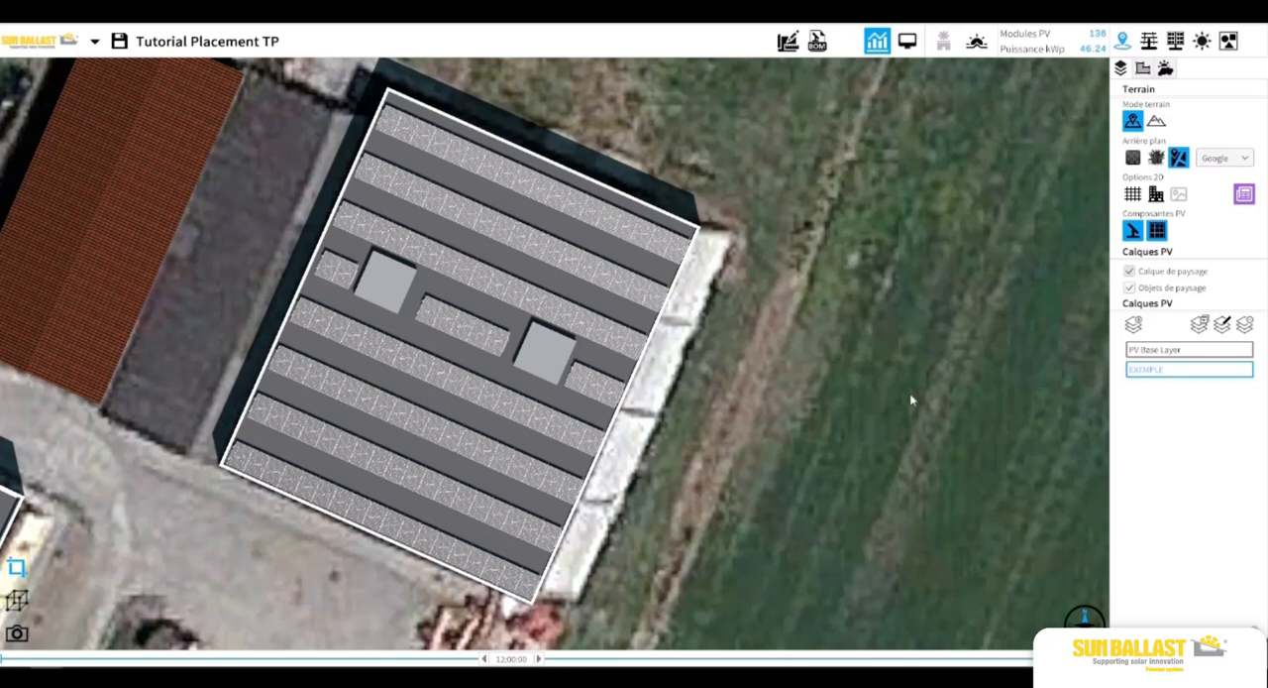
click(655, 300)
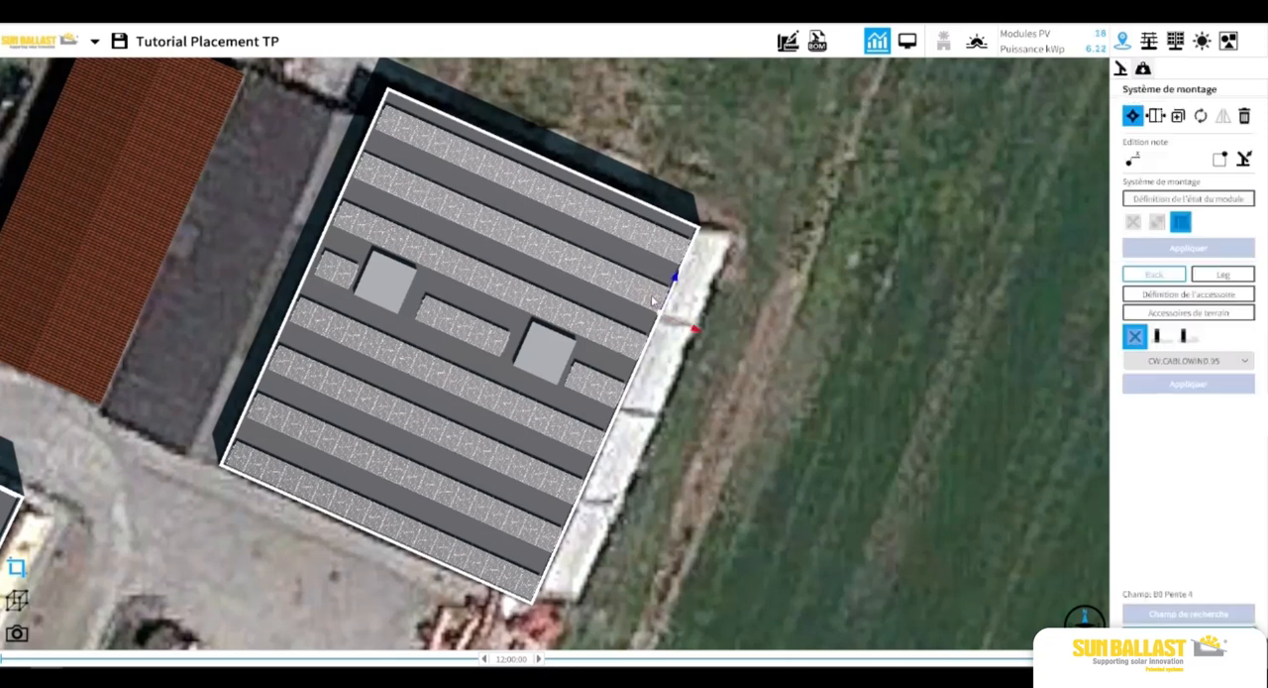
click(1180, 43)
click(916, 142)
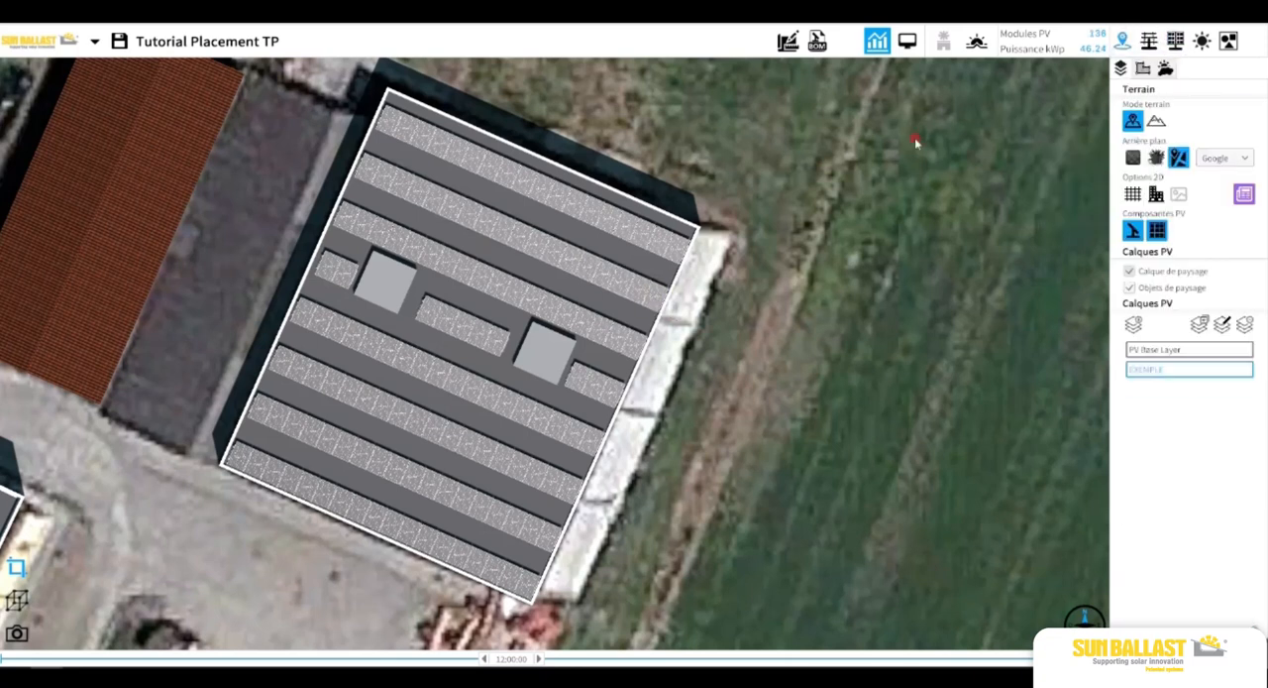
Select the flat roof field, apply a 1 m inward offset to all its edges and update the field.
click(1176, 42)
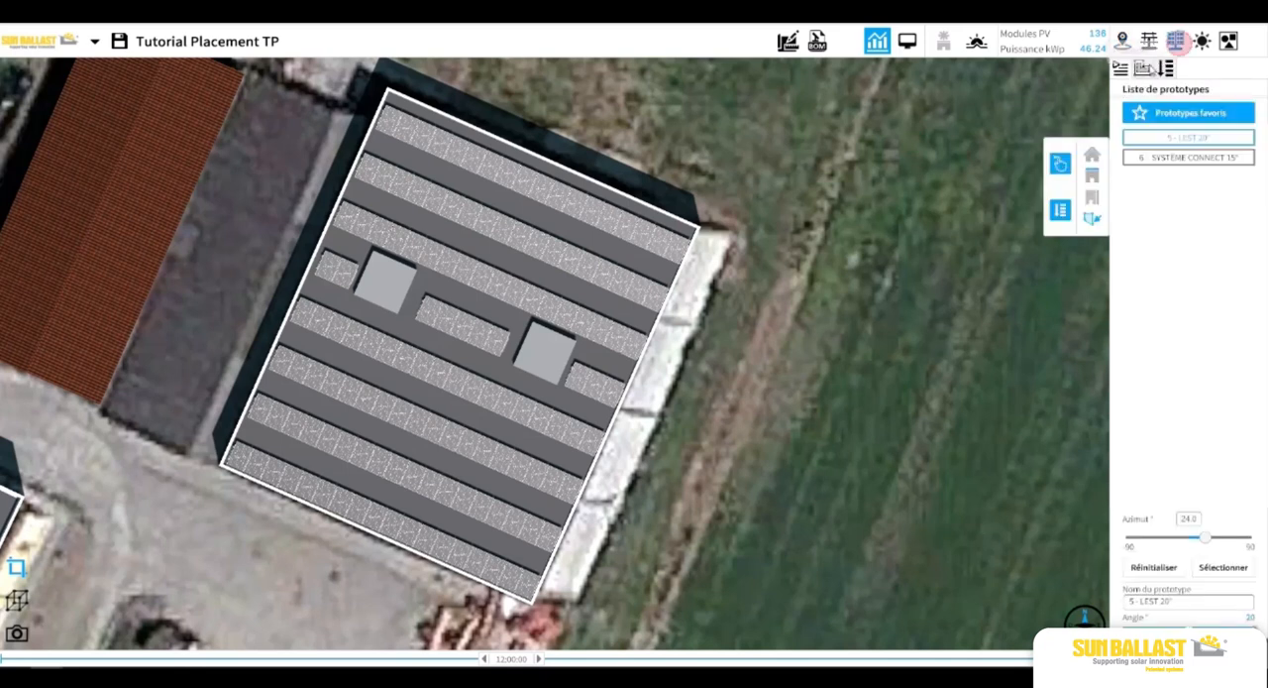
click(1146, 68)
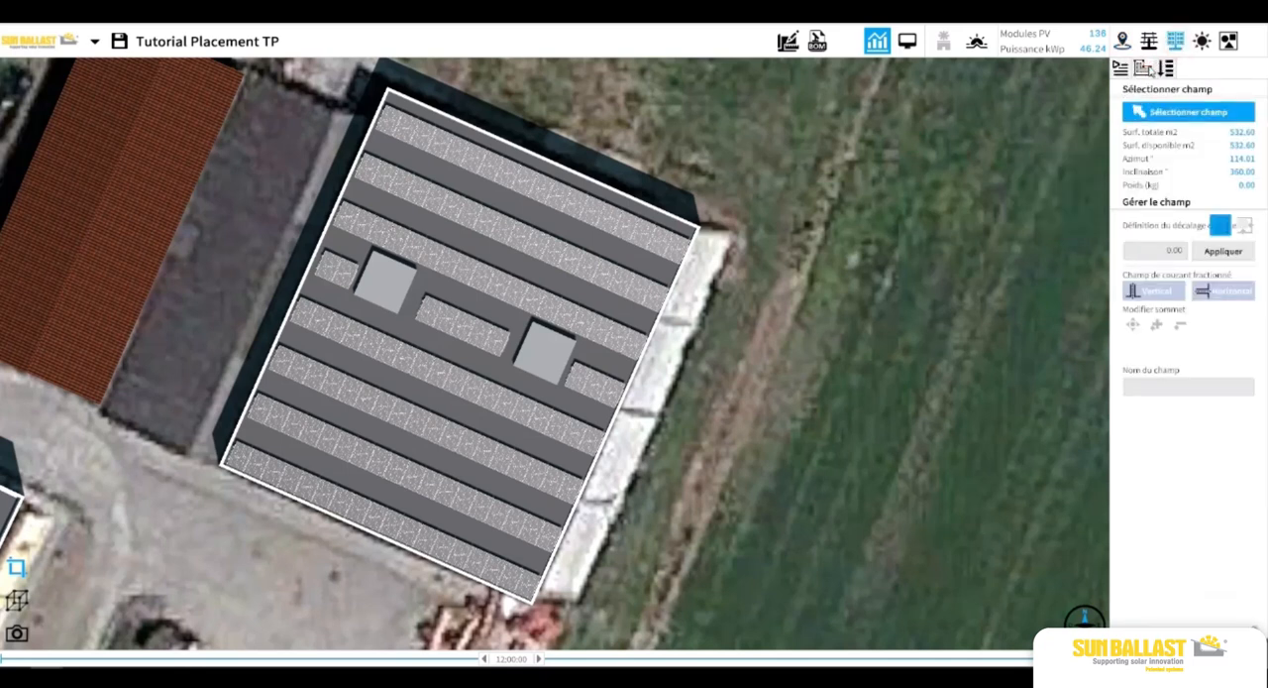
click(1170, 247)
click(1172, 116)
click(617, 220)
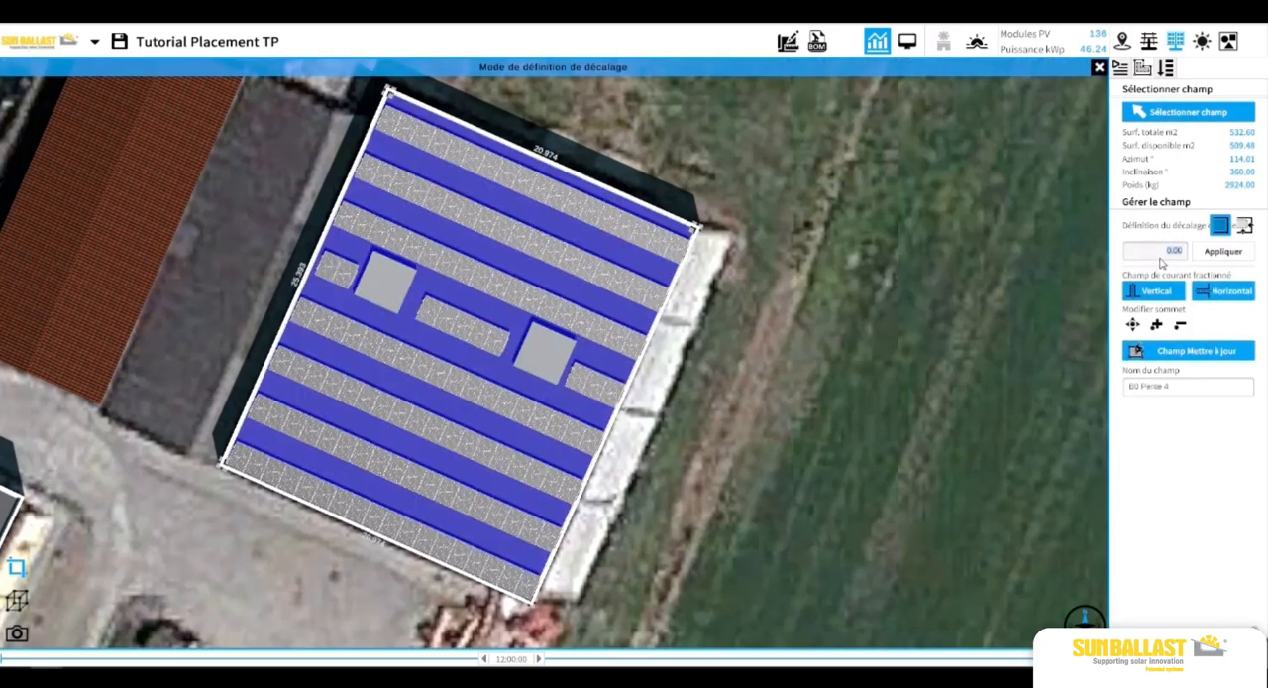
click(1165, 255)
click(1224, 255)
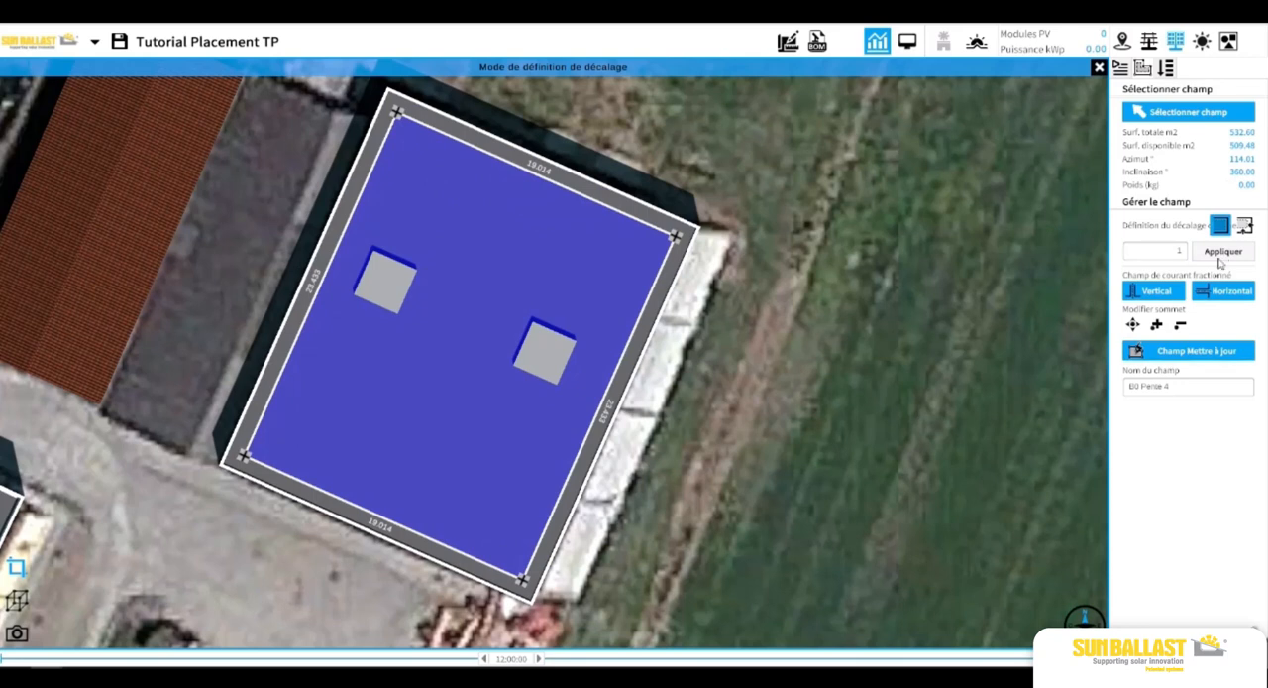
click(1198, 359)
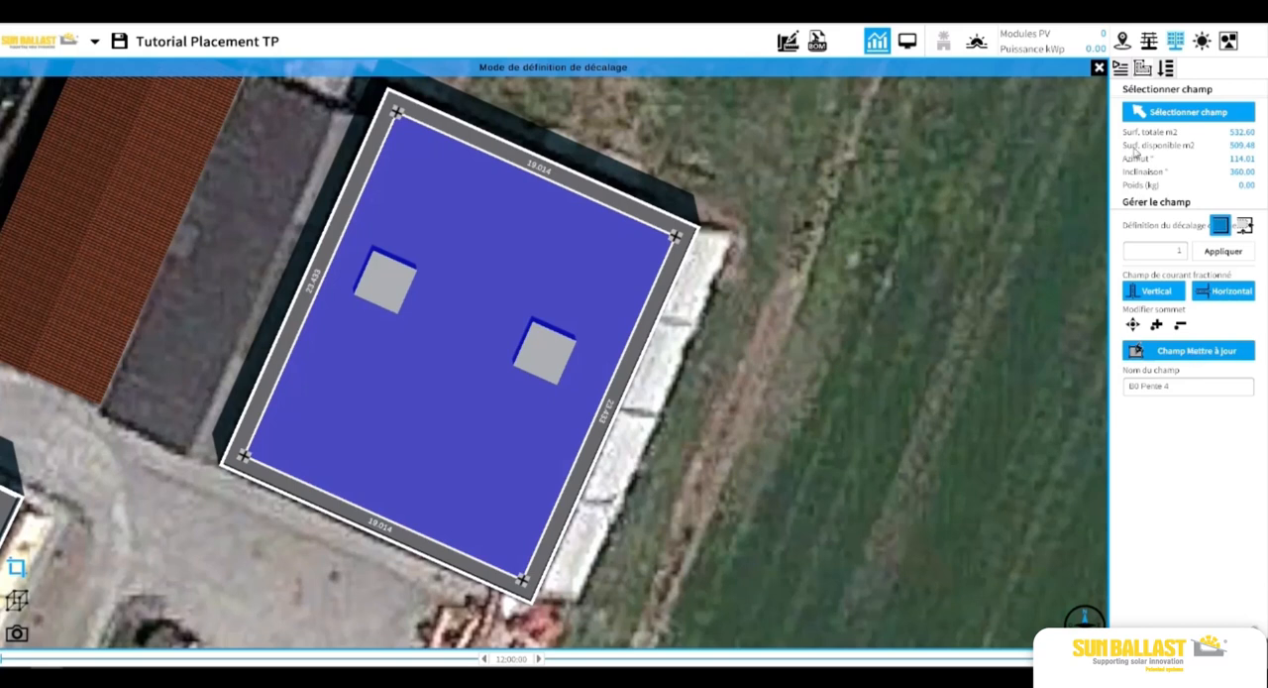
Return to the prototype list and start automatic LEST 20° placement on the flat roof field with the 1 m offset.
click(1171, 44)
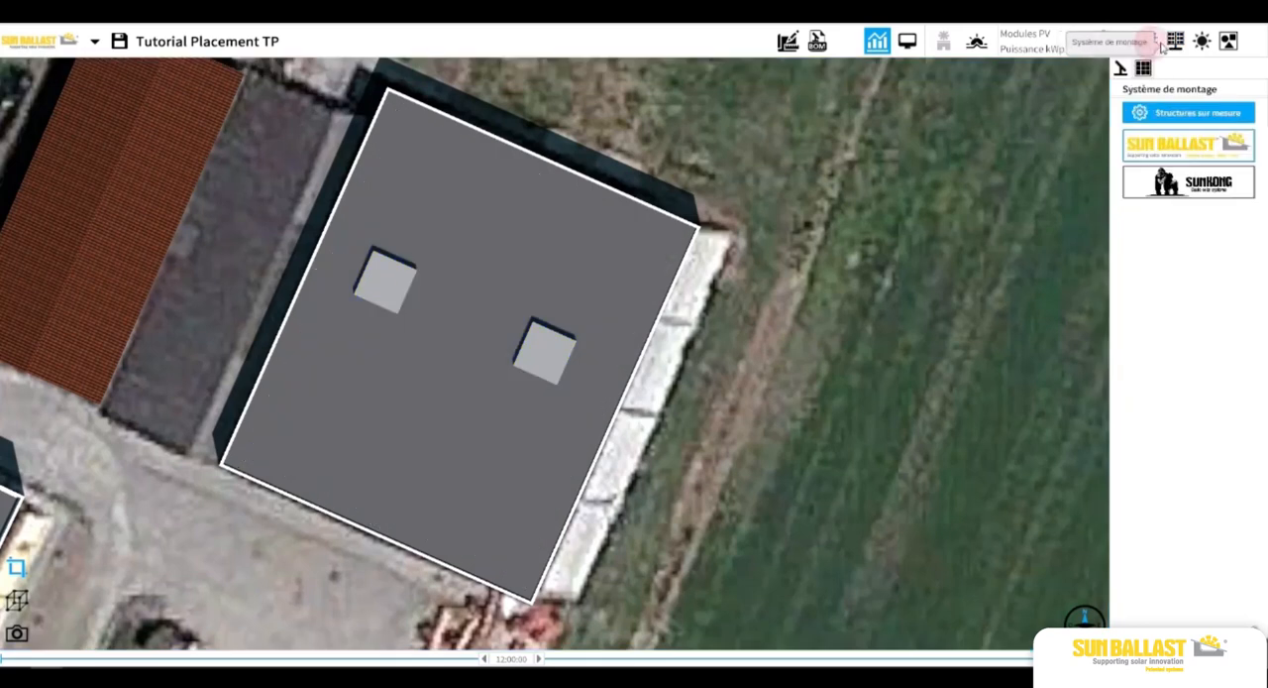
click(1142, 67)
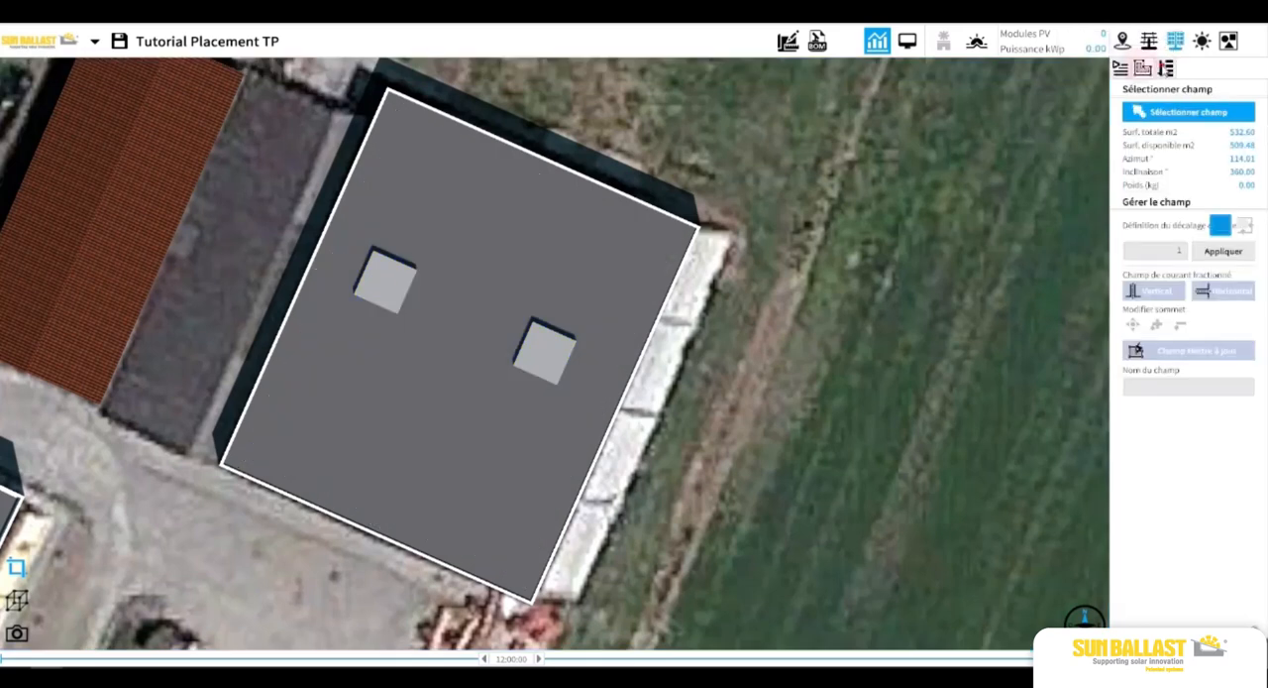
click(1163, 66)
click(1142, 68)
click(1127, 70)
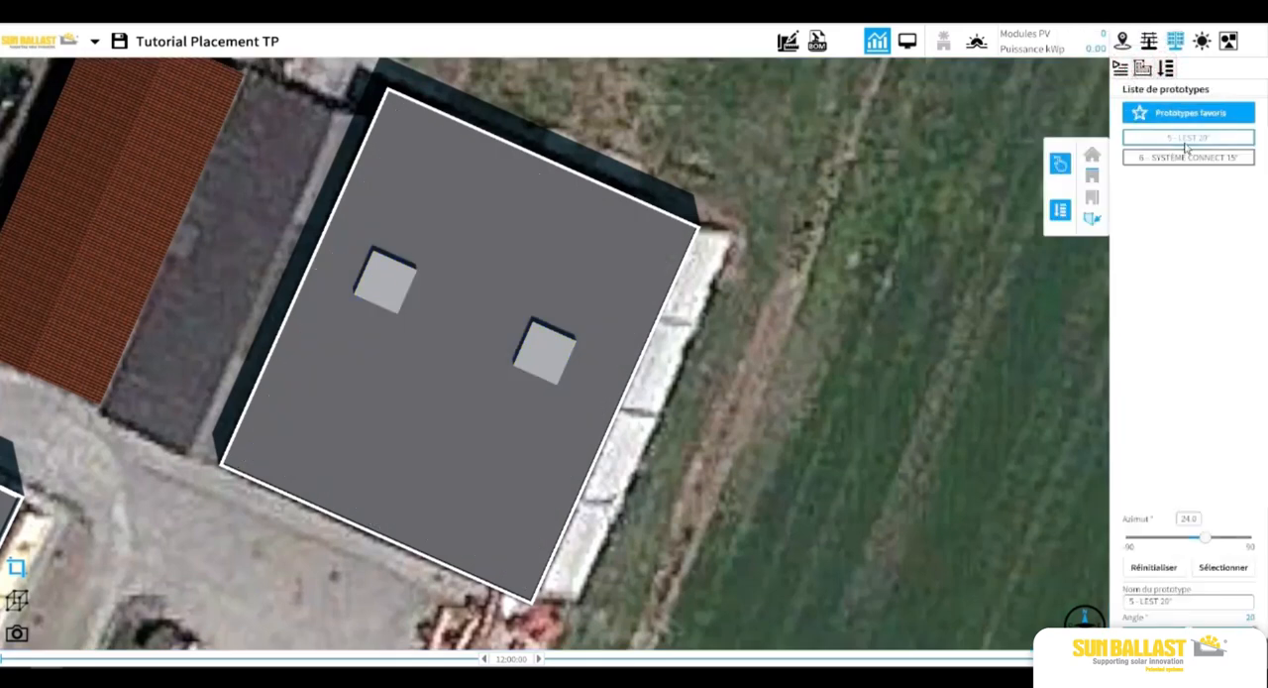
click(1066, 209)
click(635, 243)
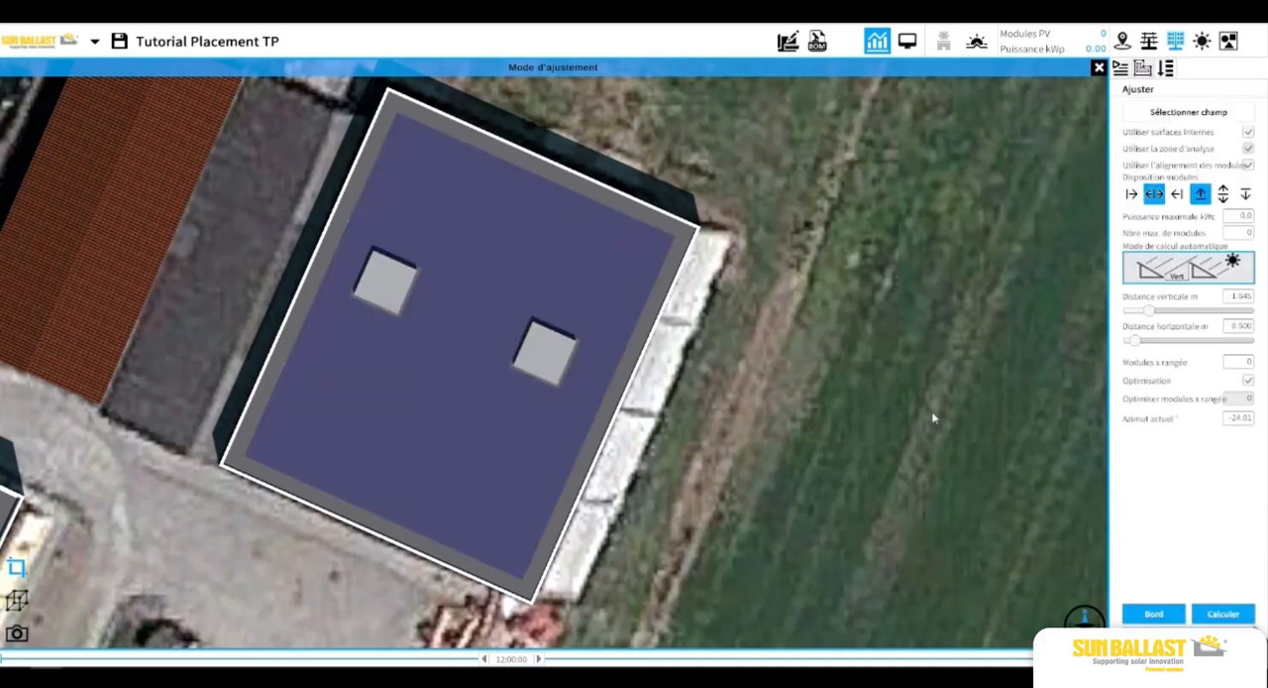
Align the automatic layout to the roof's lower edge and calculate the LEST 20° rows inside the offset field.
click(1145, 614)
click(386, 516)
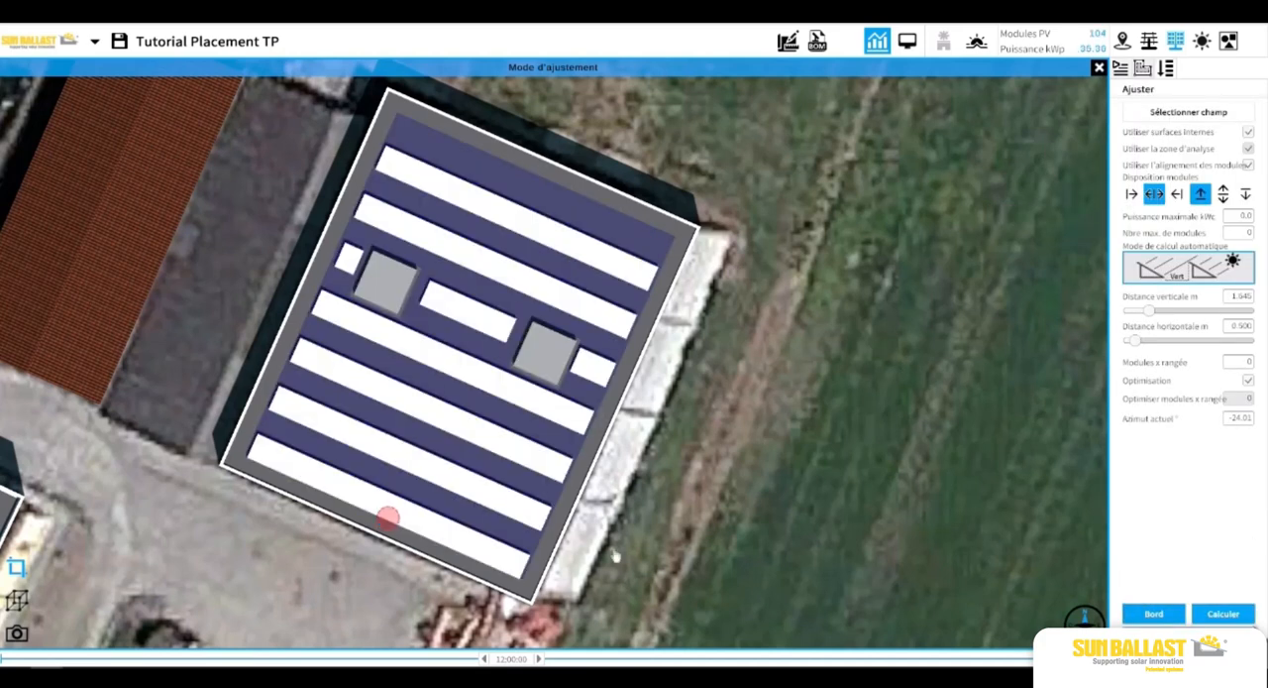
click(1216, 614)
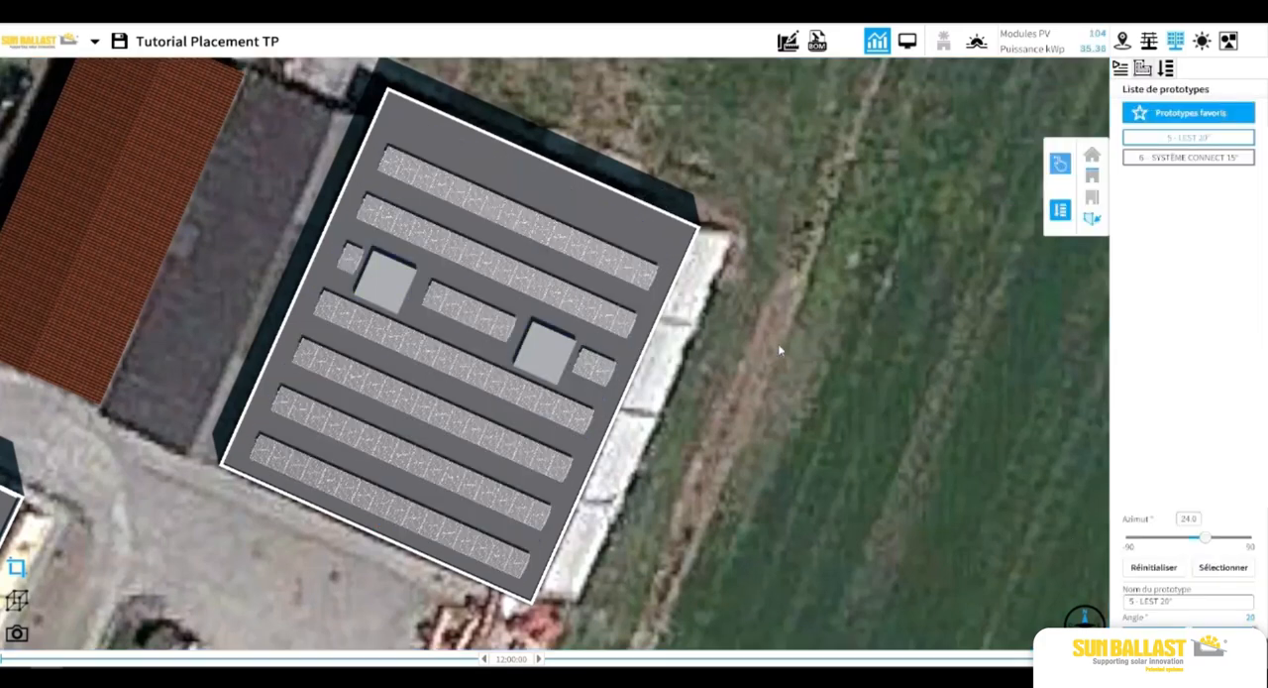